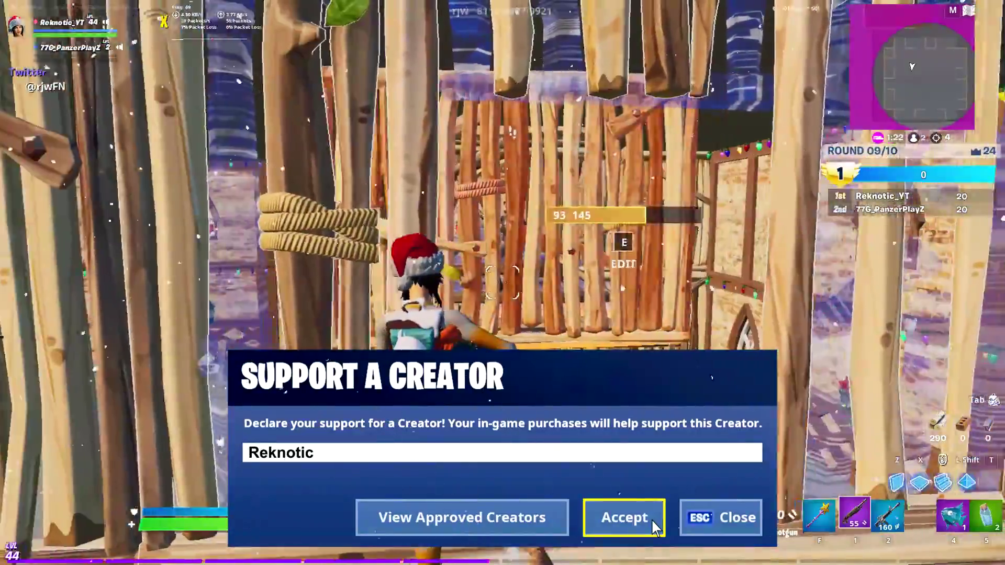
pyautogui.click(651, 519)
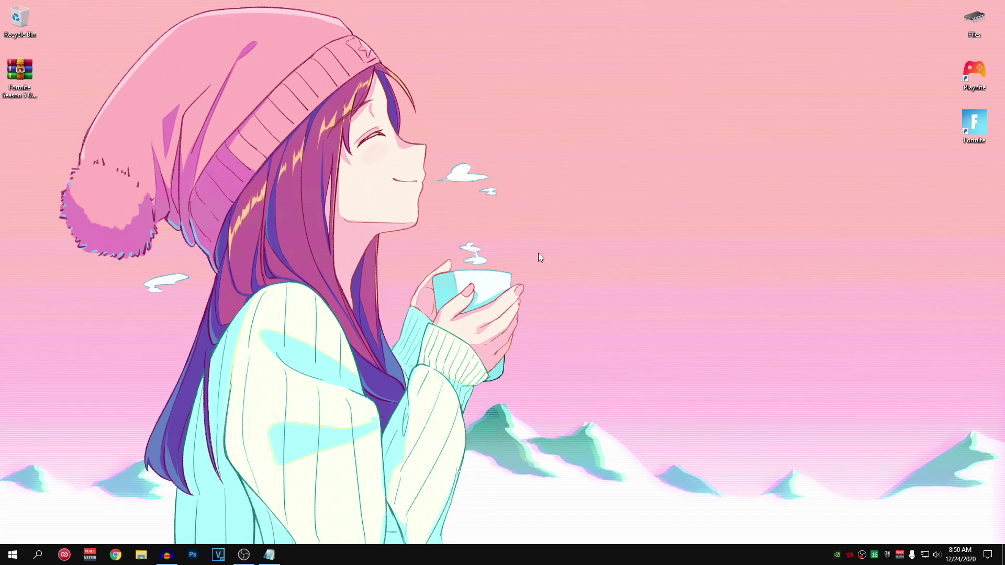
# Switch to the Epic Games Launcher and remove High Resolution Textures from Fortnite's installation options, applying the change
pyautogui.click(888, 555)
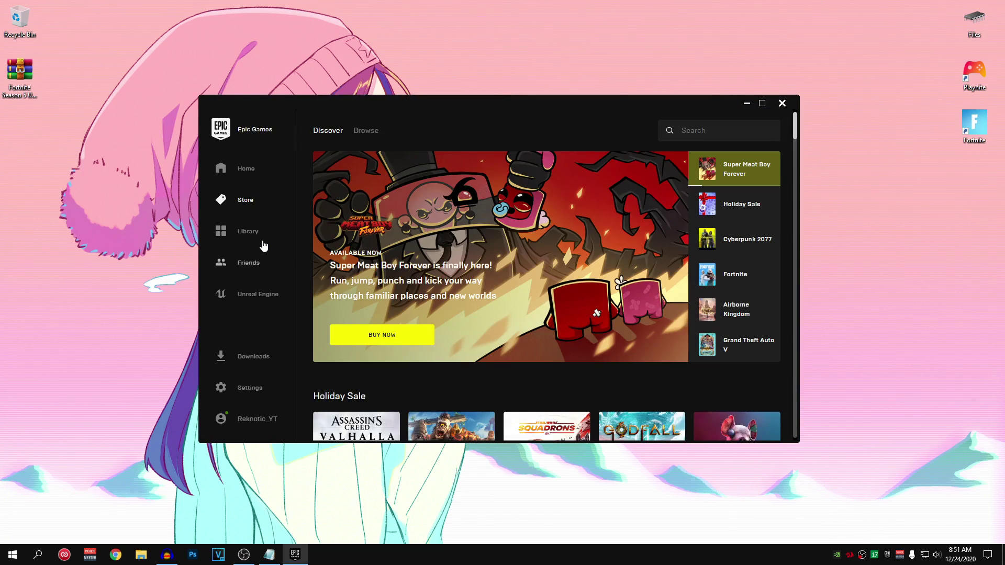
pyautogui.click(247, 232)
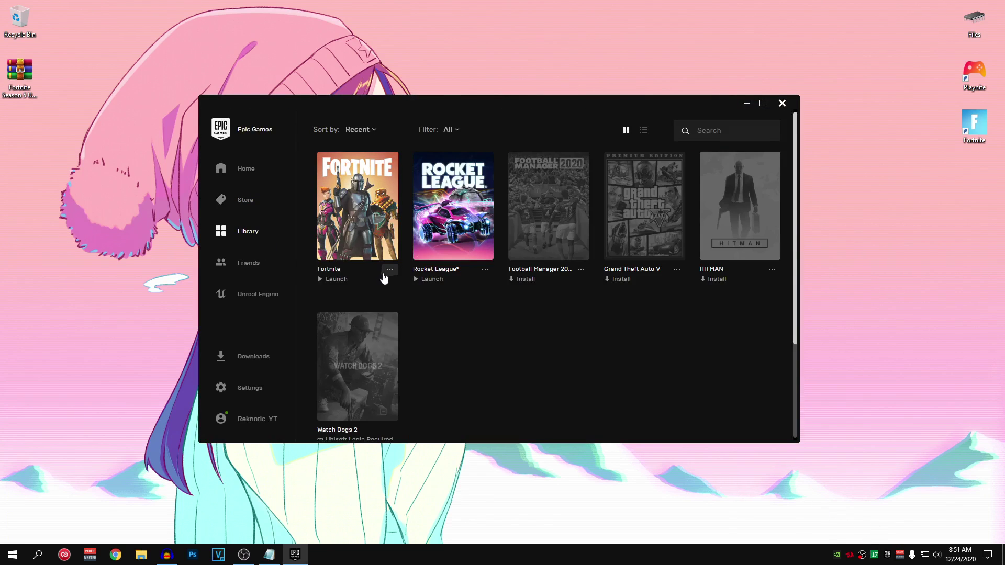
pyautogui.click(389, 269)
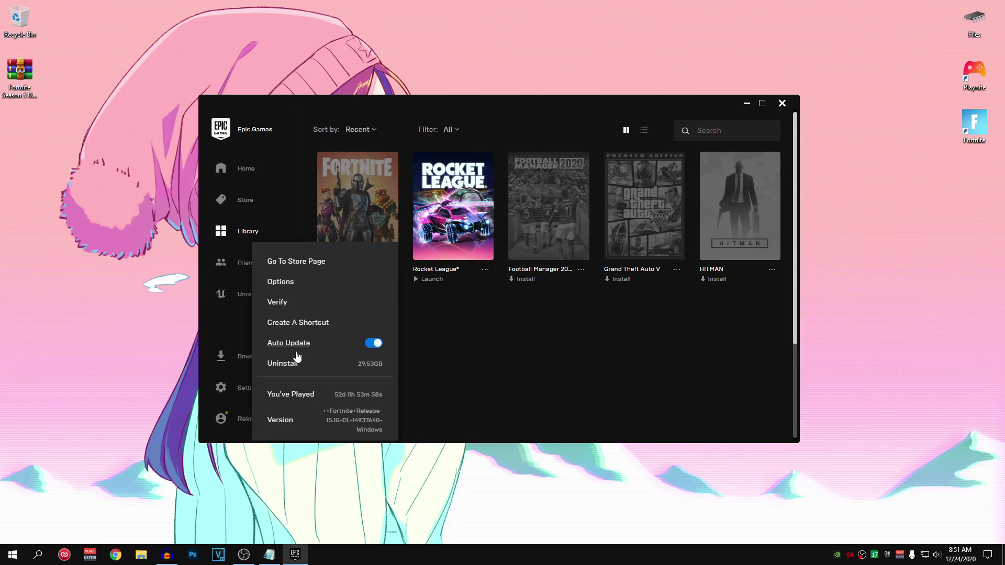
pyautogui.click(426, 325)
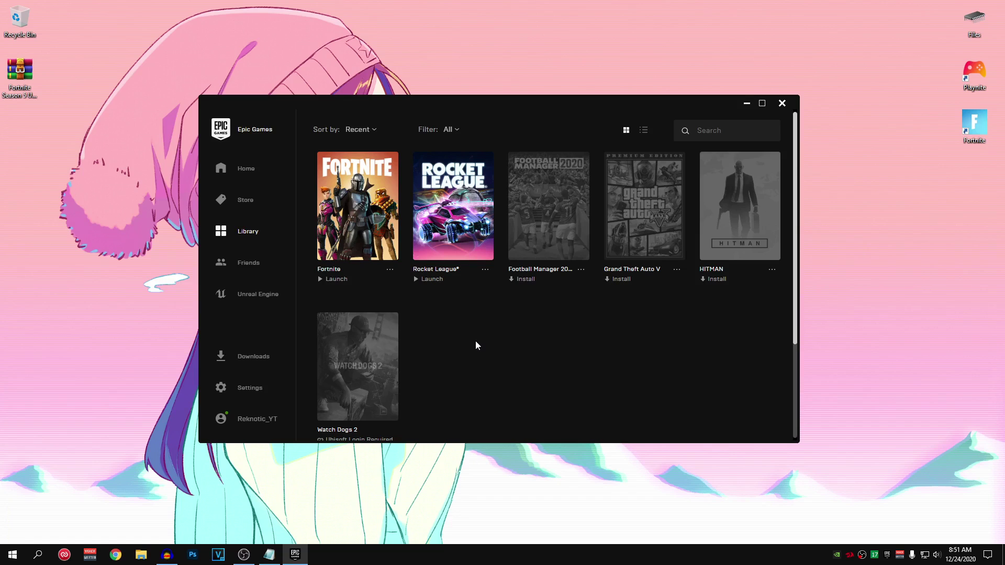
pyautogui.click(390, 270)
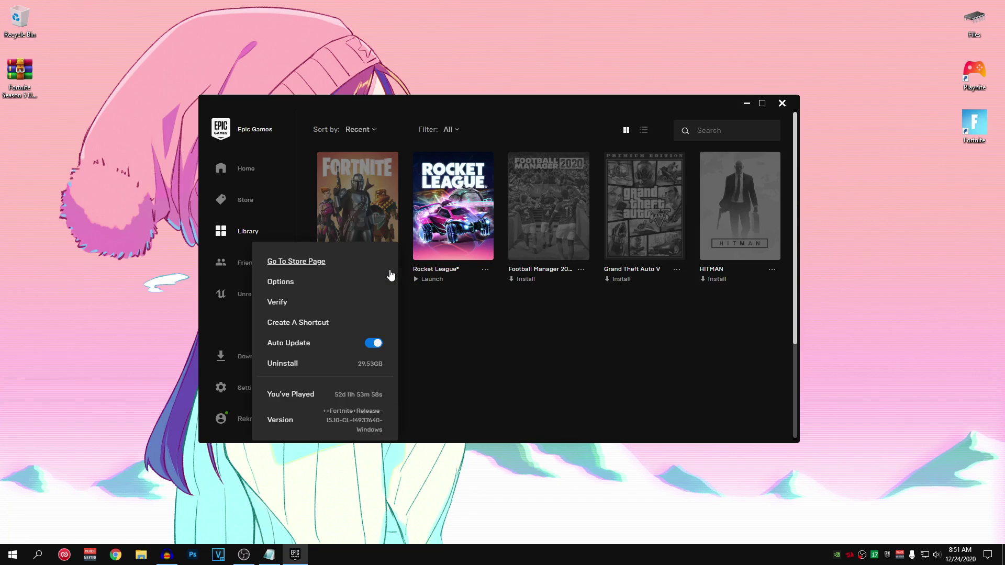
pyautogui.click(283, 284)
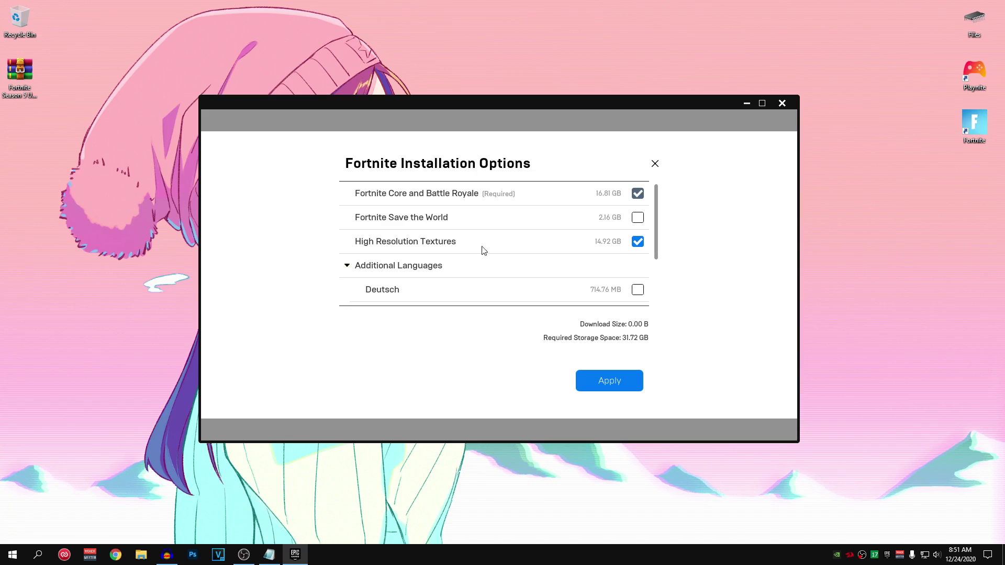
pyautogui.click(637, 247)
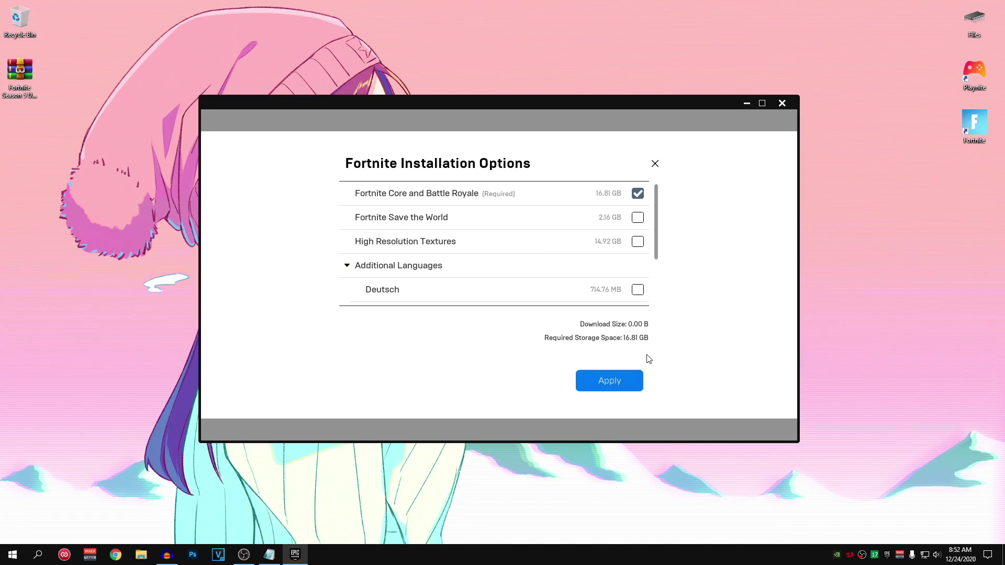
pyautogui.click(627, 379)
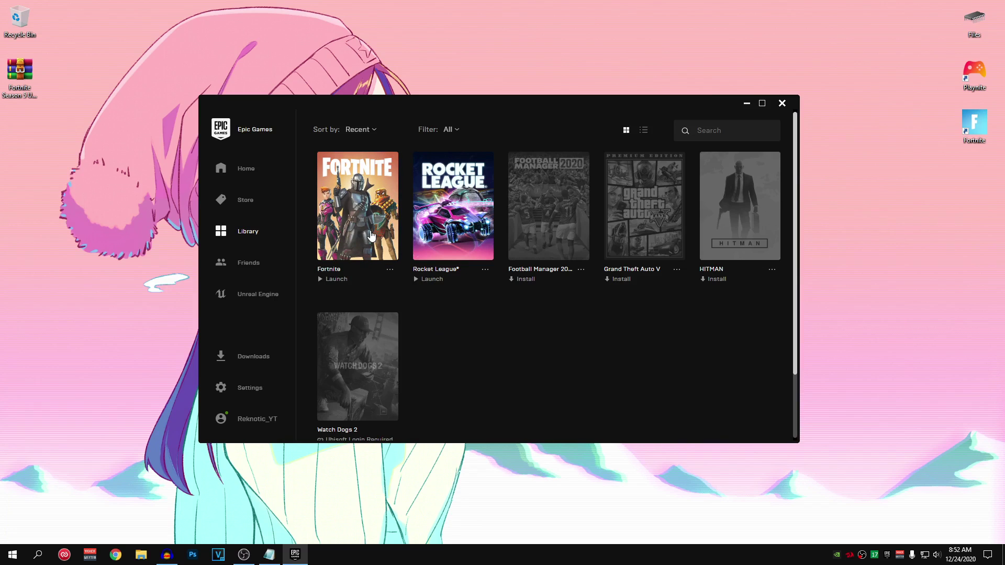
# Clear Fortnite's additional command line arguments in the launcher settings, disable that option and close the launcher
pyautogui.click(256, 387)
pyautogui.scroll(-2, 364, 373)
pyautogui.scroll(-10, 364, 374)
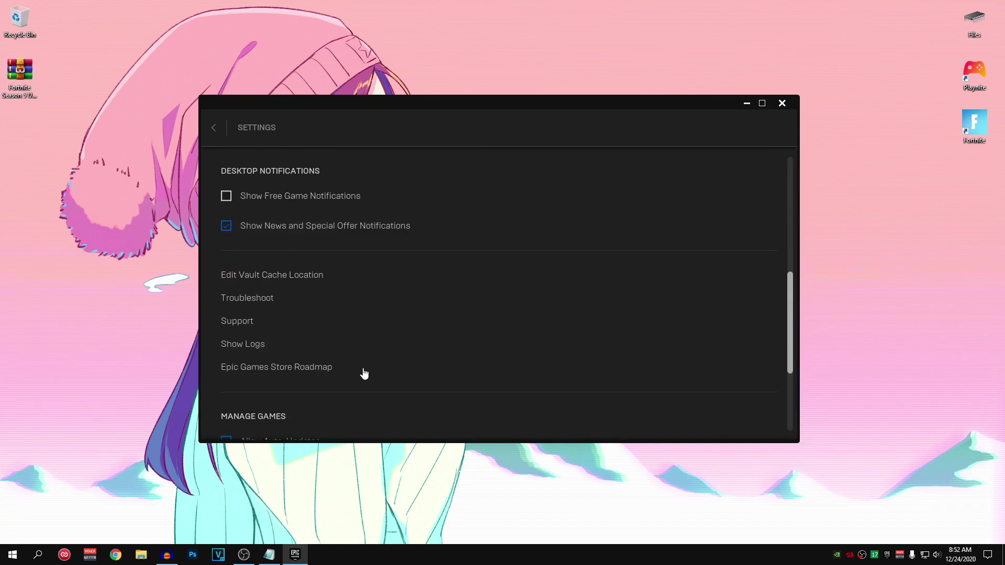
pyautogui.click(259, 338)
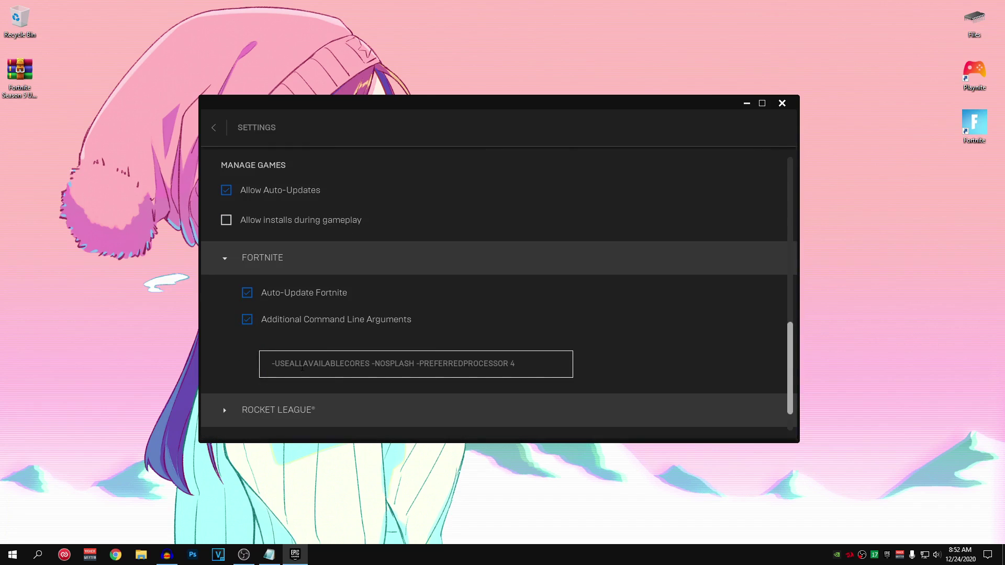
pyautogui.moveTo(273, 363); pyautogui.dragTo(537, 374)
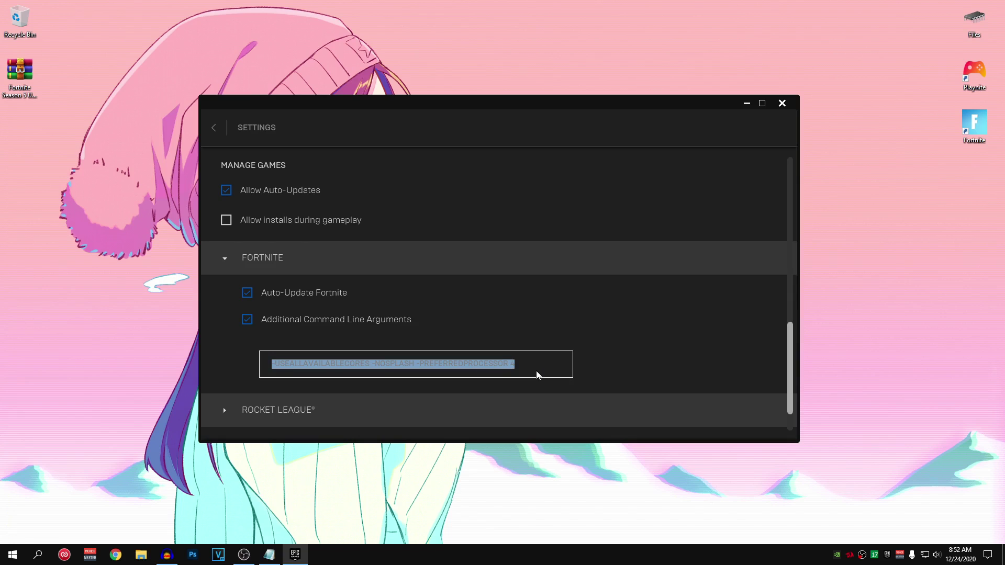
pyautogui.press('BackSpace')
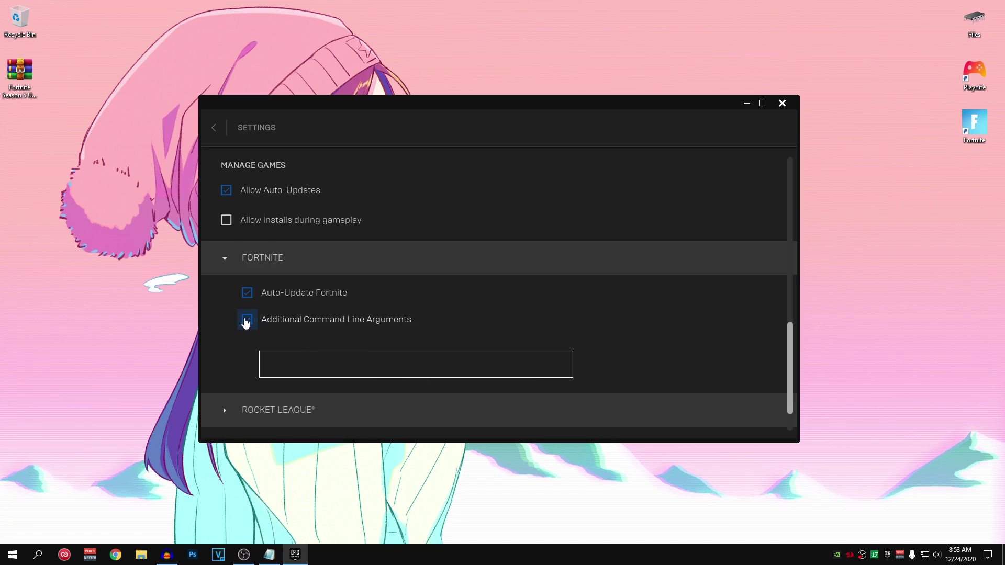
pyautogui.click(245, 320)
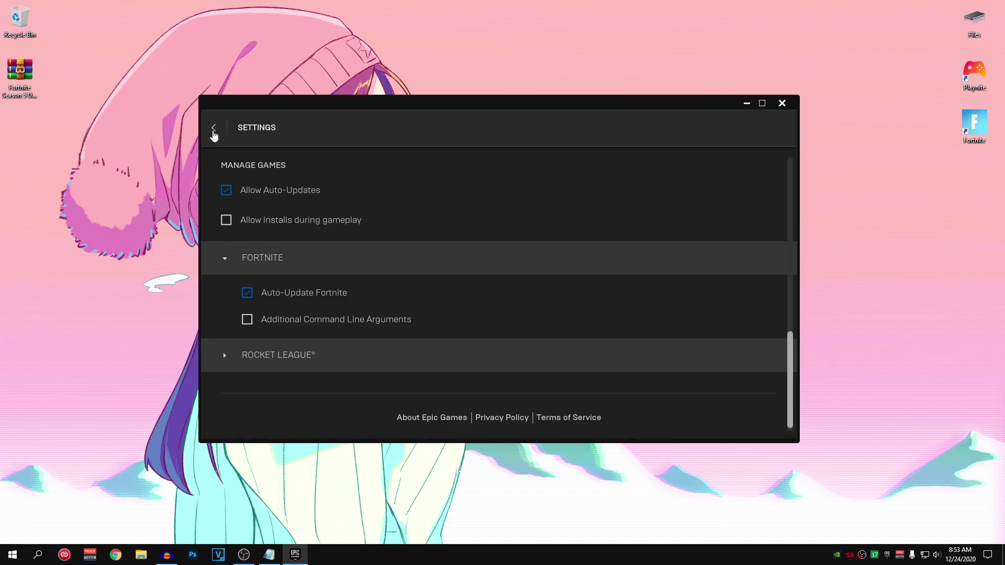
pyautogui.click(214, 128)
pyautogui.click(783, 104)
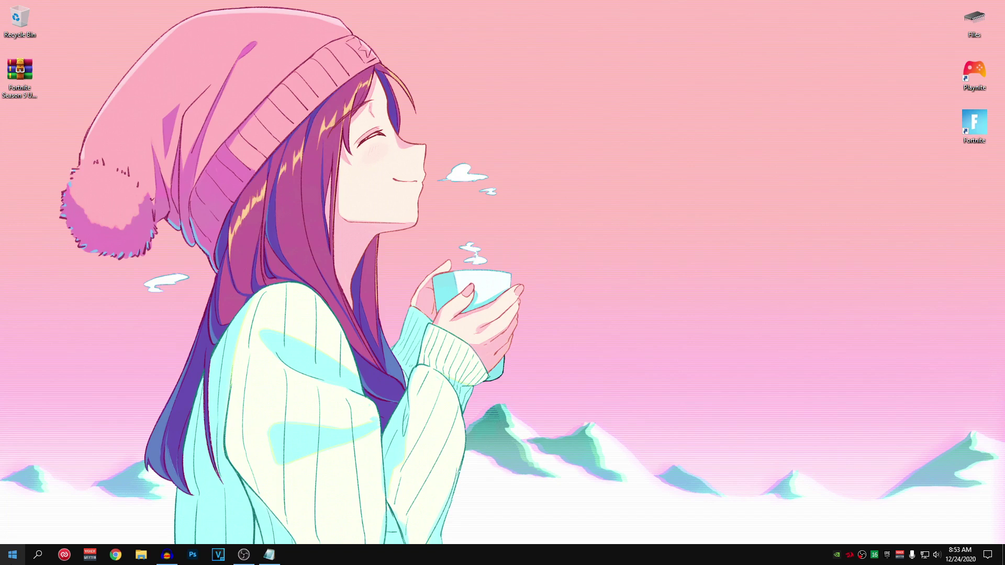
# Search Windows for %localappdata% and open the matching folder
pyautogui.click(12, 554)
pyautogui.write('%')
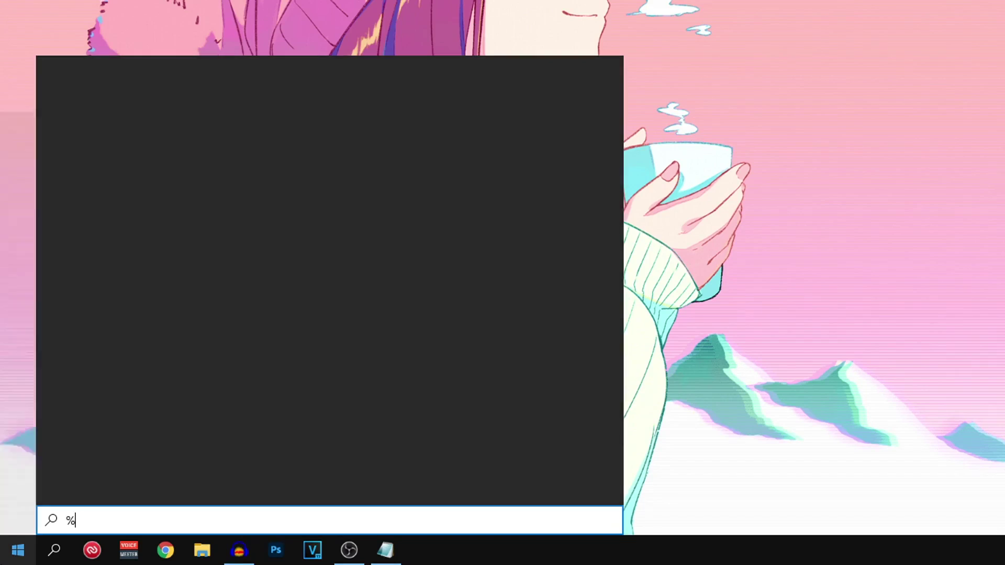
pyautogui.write('local')
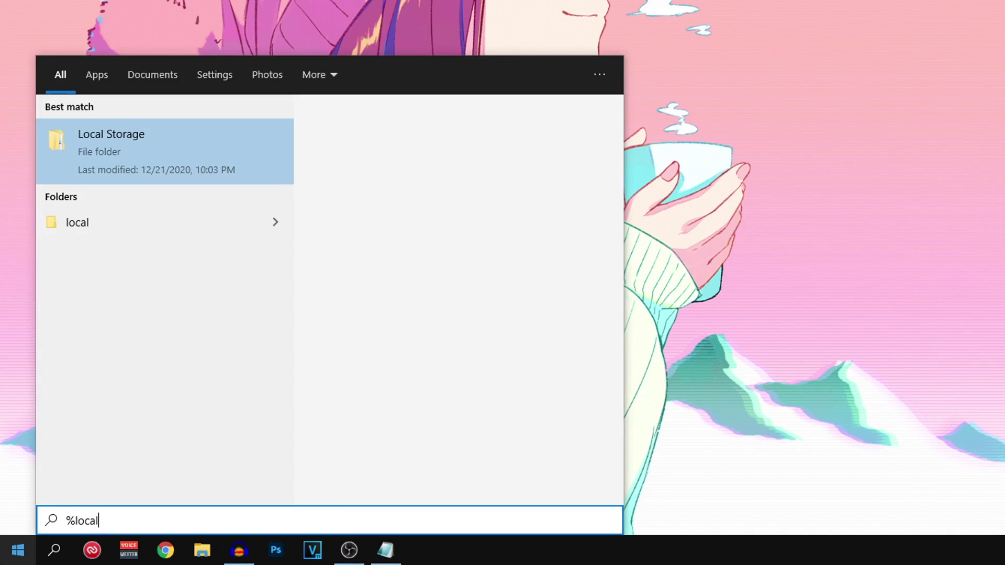
pyautogui.write('appdata%')
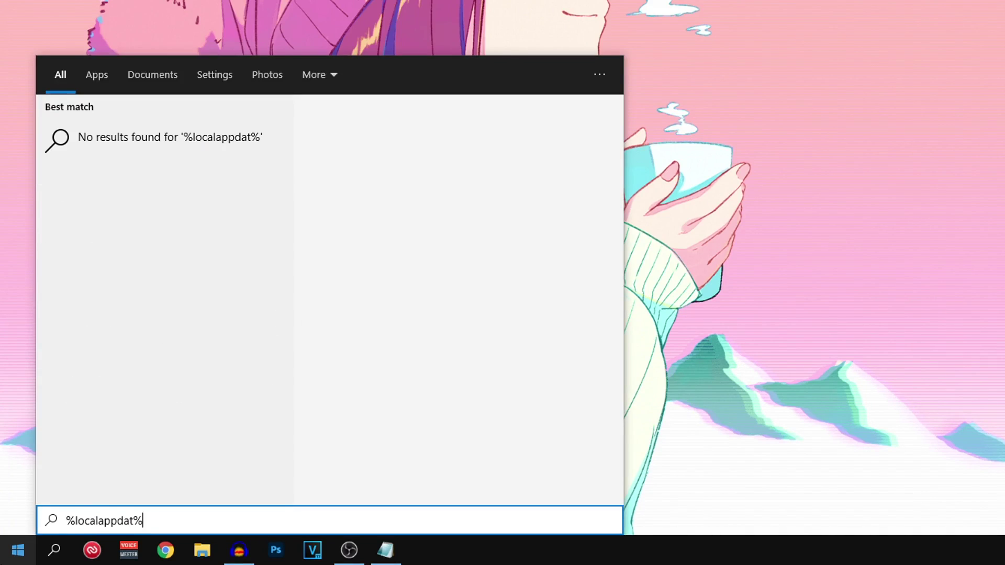
pyautogui.press('Left')
pyautogui.write('a')
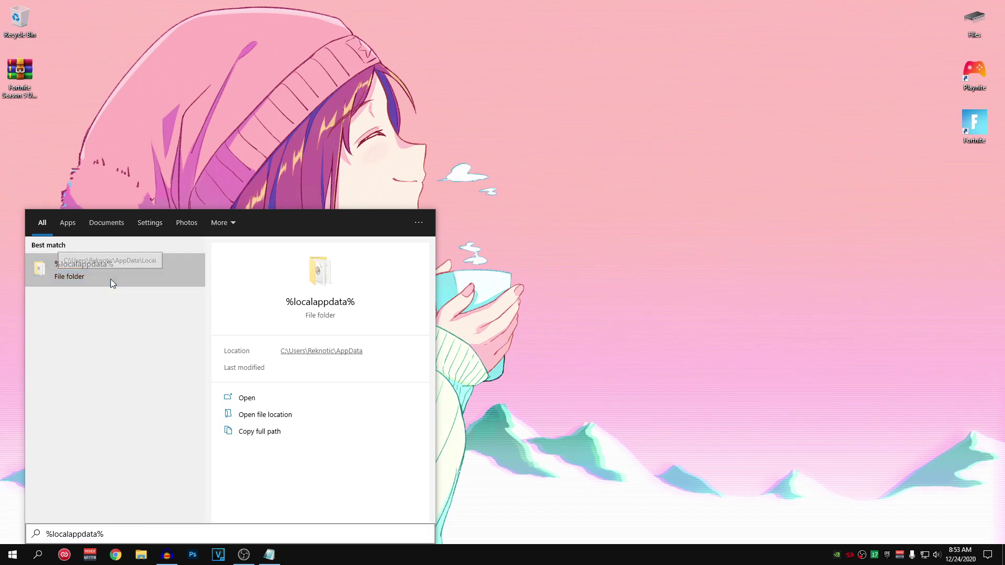
pyautogui.click(158, 156)
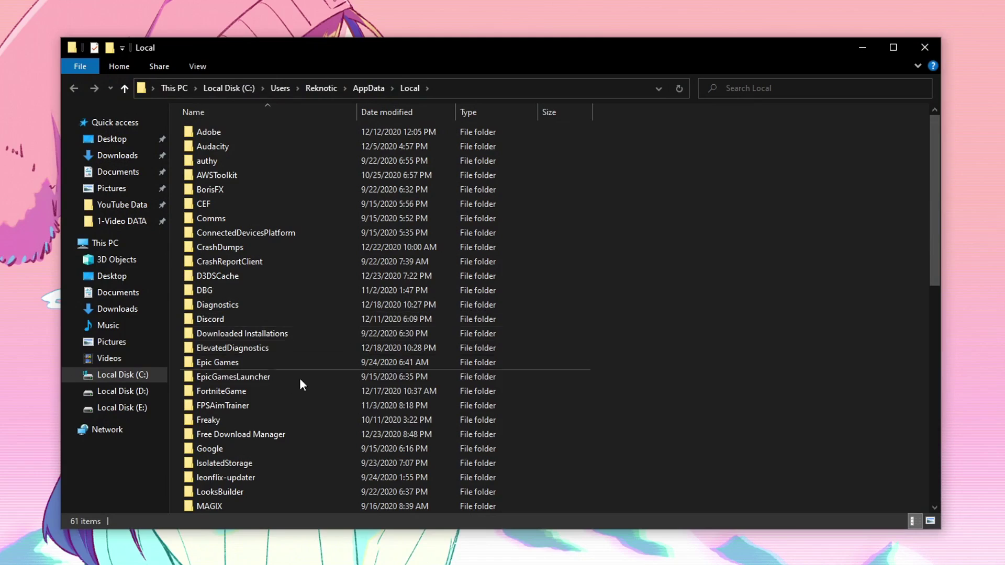
# Rename the FortniteGame folder as FortniteGame1 and close the file window
pyautogui.click(232, 390)
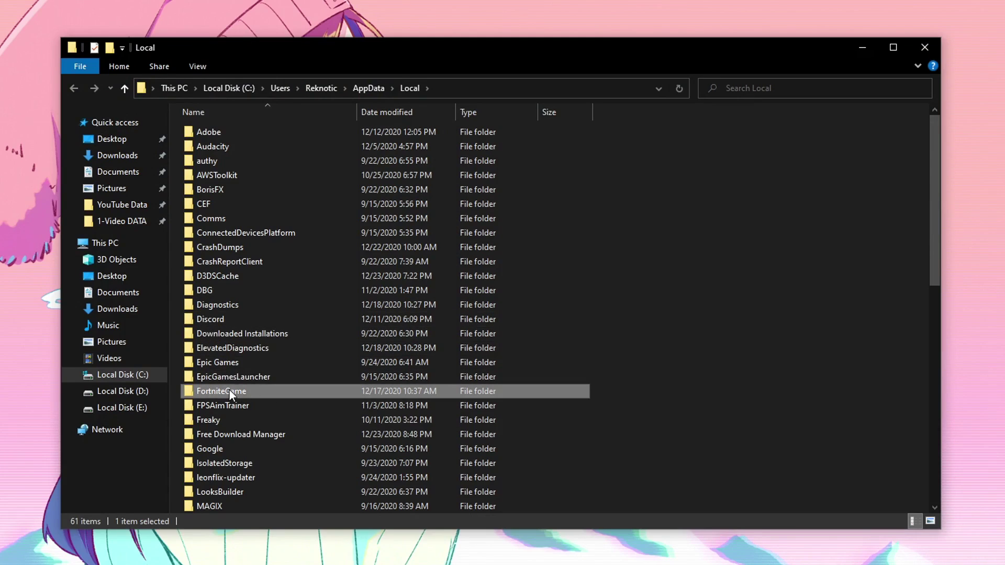
pyautogui.rightClick(229, 390)
pyautogui.click(308, 358)
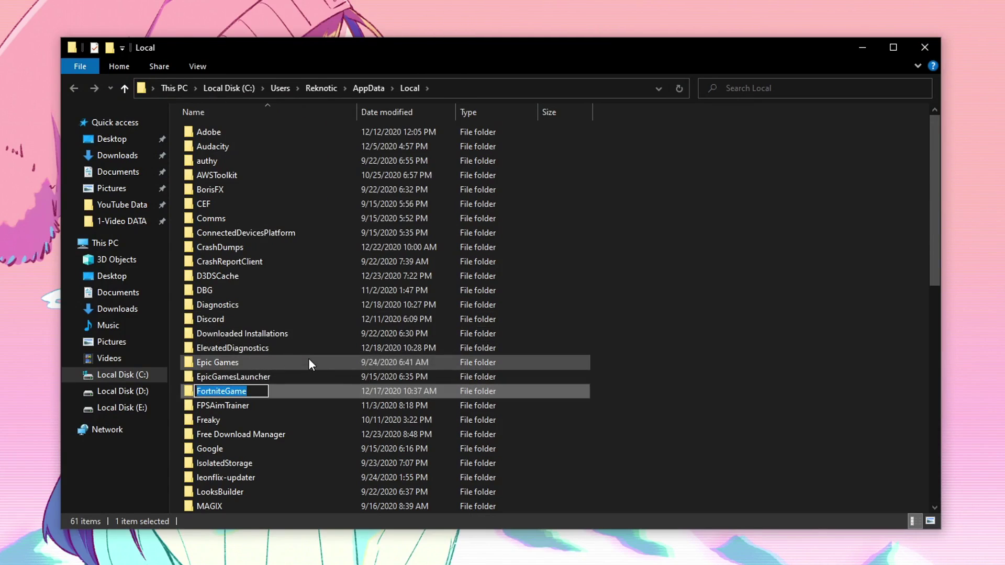
pyautogui.press('End')
pyautogui.write('1')
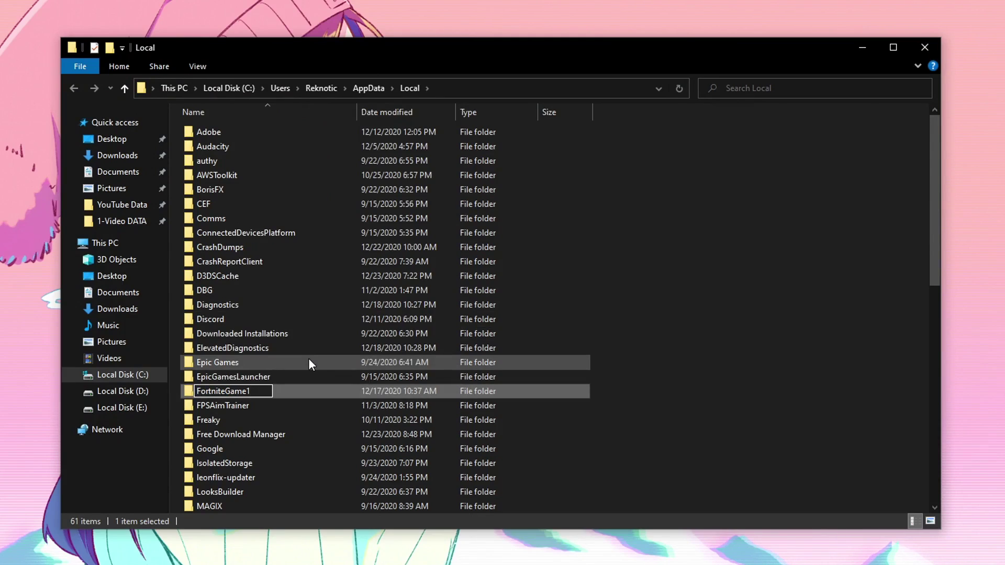
pyautogui.press('Return')
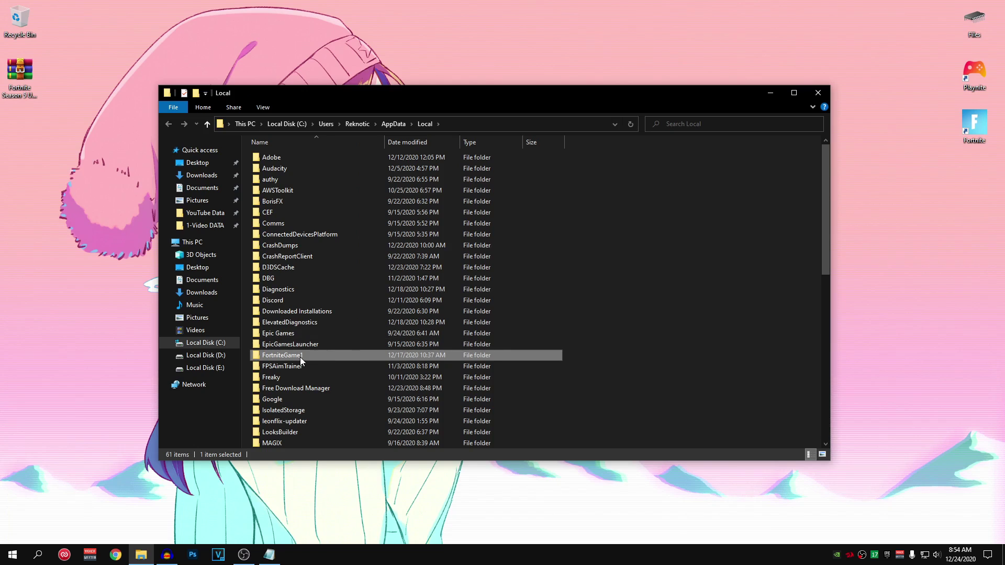
pyautogui.moveTo(300, 357)
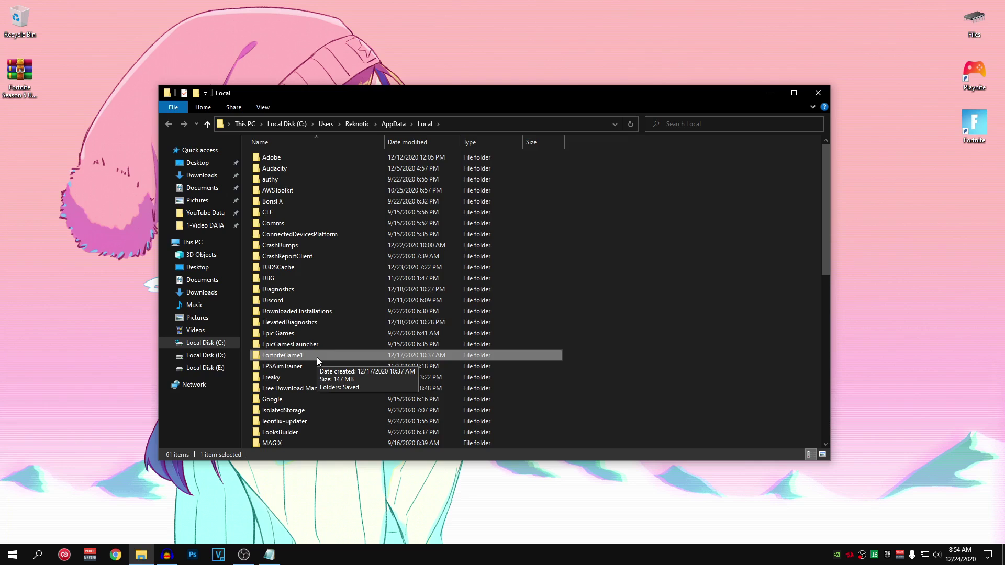
pyautogui.click(819, 93)
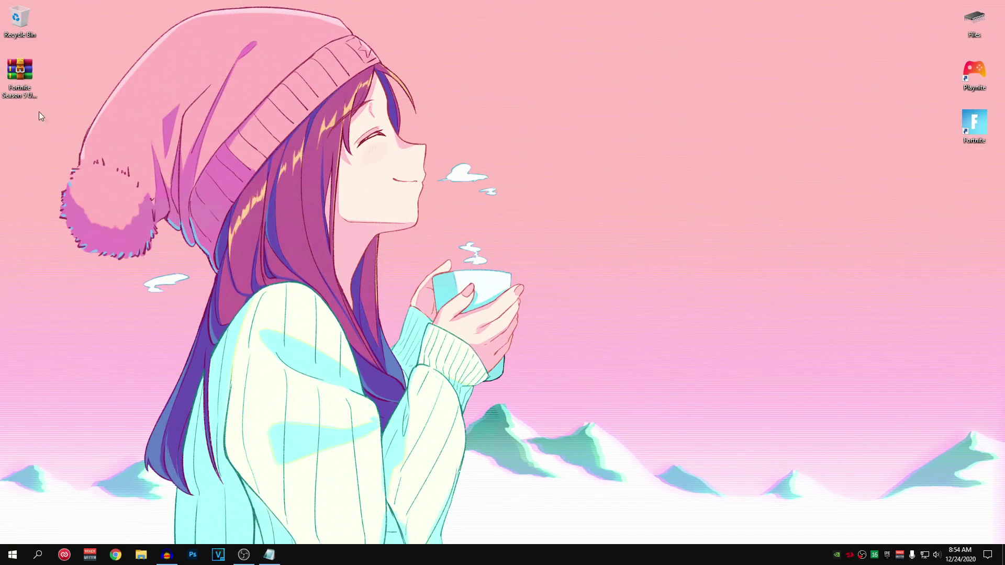
# Move the Fortnite Season 5 Ultimate FPS Boost Pack archive to the middle of the desktop and extract it there with 7-Zip
pyautogui.moveTo(20, 72)
pyautogui.mouseDown()
pyautogui.moveTo(237, 123)
pyautogui.moveTo(498, 128)
pyautogui.mouseUp()
pyautogui.moveTo(456, 90)
pyautogui.mouseDown()
pyautogui.moveTo(569, 204)
pyautogui.moveTo(547, 164)
pyautogui.mouseUp()
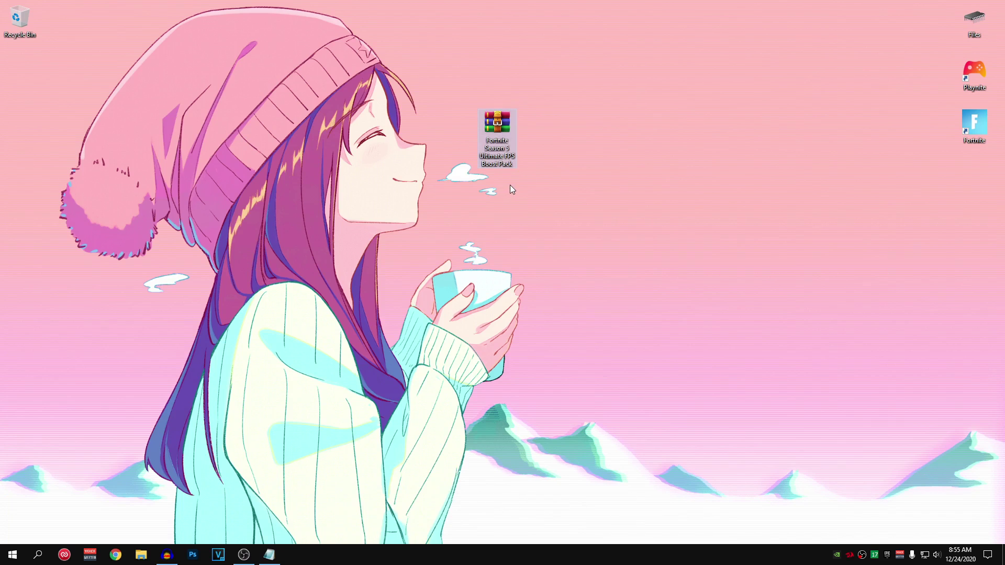
pyautogui.rightClick(507, 140)
pyautogui.moveTo(573, 204)
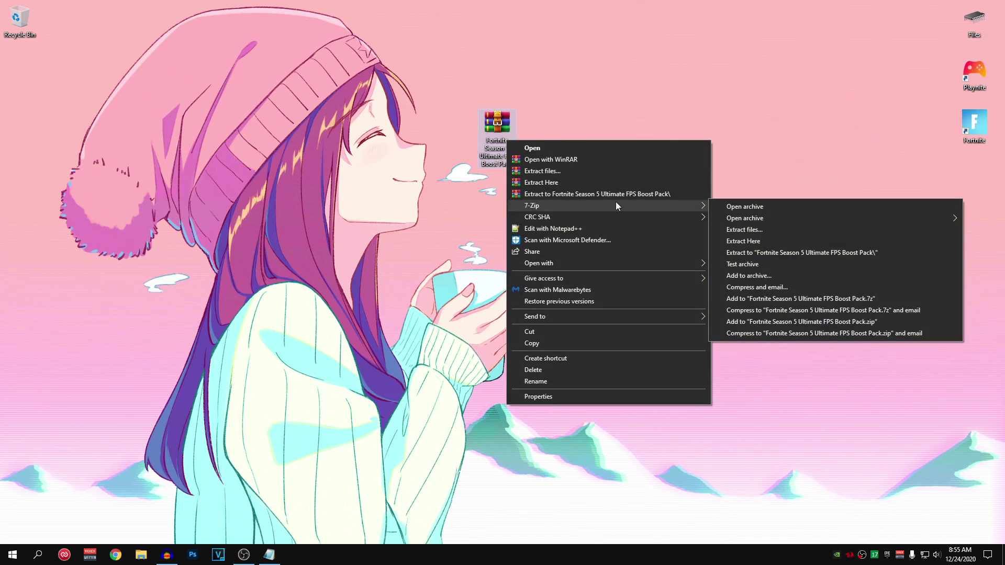
pyautogui.click(762, 241)
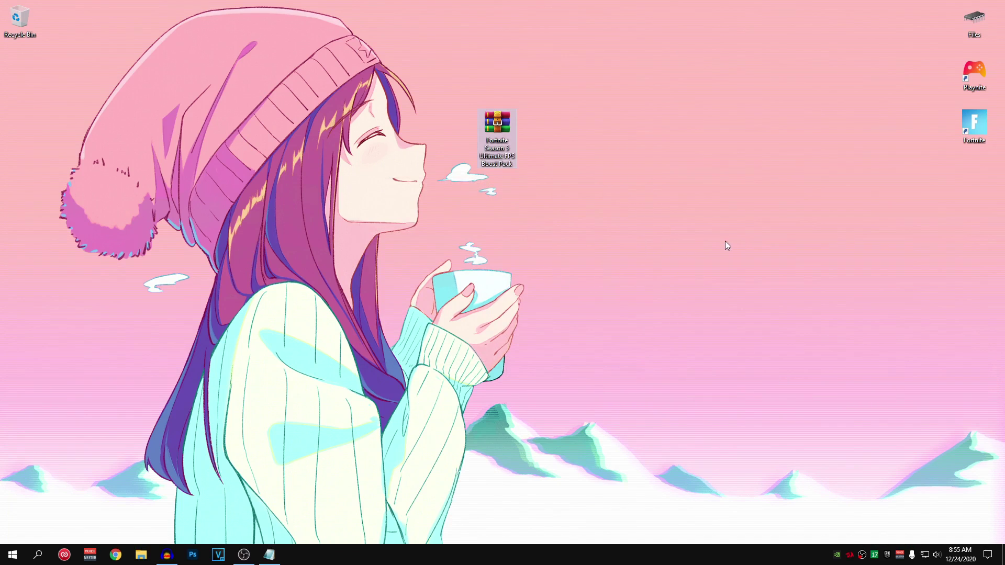
# Move the archive back to the desktop's edge, place the extracted boost pack folder near the middle and open it
pyautogui.moveTo(497, 133); pyautogui.dragTo(21, 131)
pyautogui.moveTo(20, 76); pyautogui.dragTo(585, 144)
pyautogui.doubleClick(585, 144)
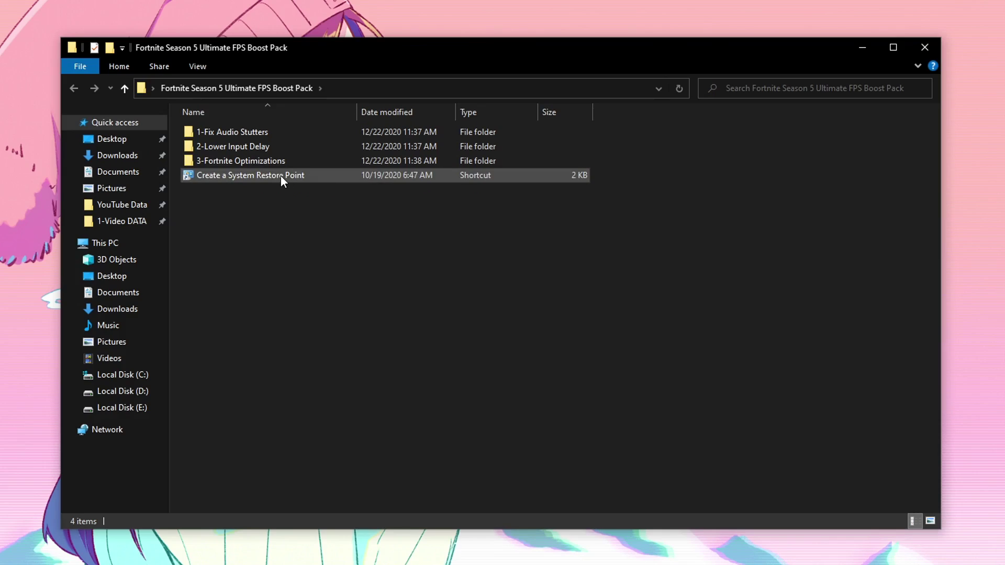
# Open the Create a System Restore Point shortcut and turn on system protection for Local Disk (C:) with 5% maximum disk usage
pyautogui.click(280, 174)
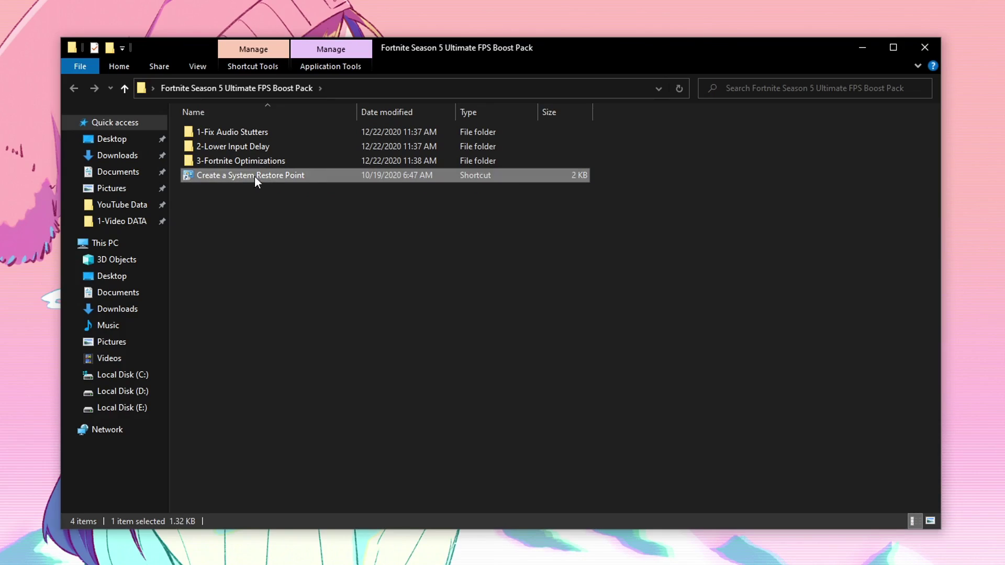
pyautogui.doubleClick(306, 176)
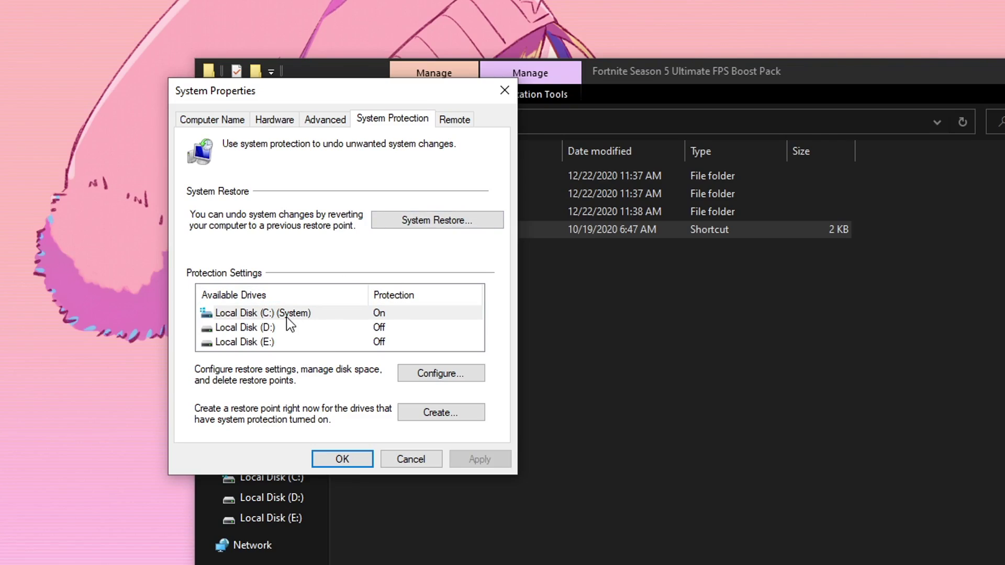
pyautogui.click(239, 243)
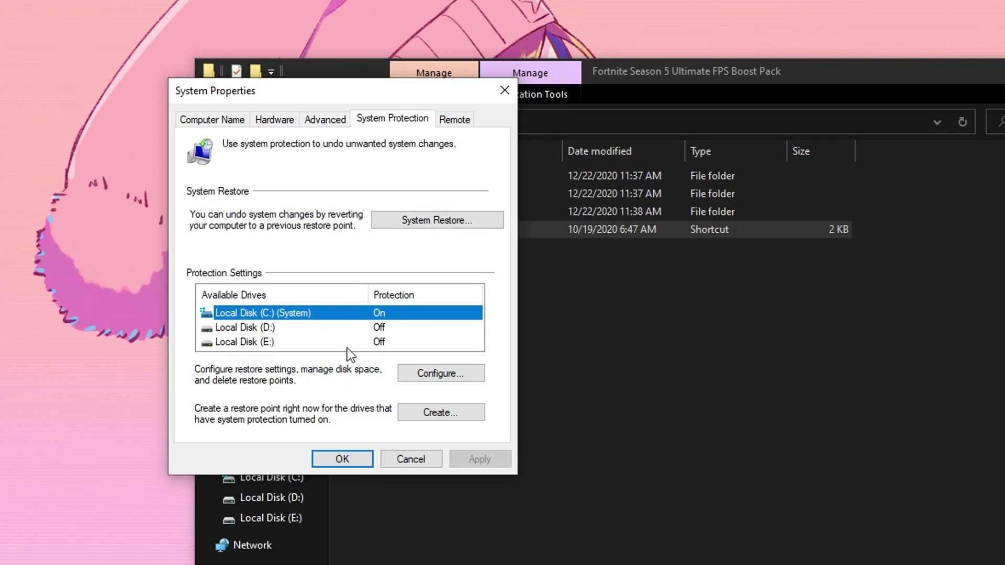
pyautogui.click(461, 372)
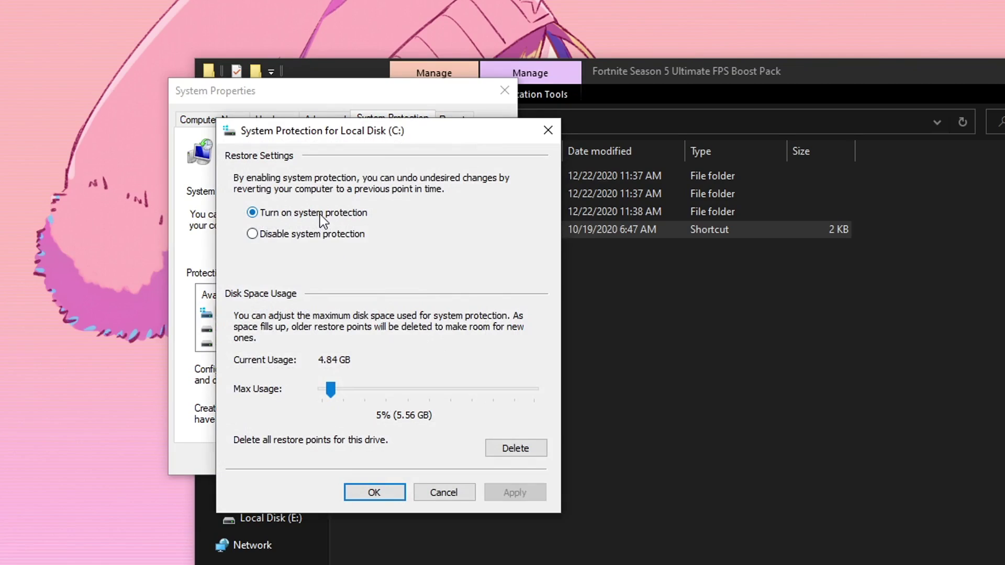
pyautogui.click(330, 214)
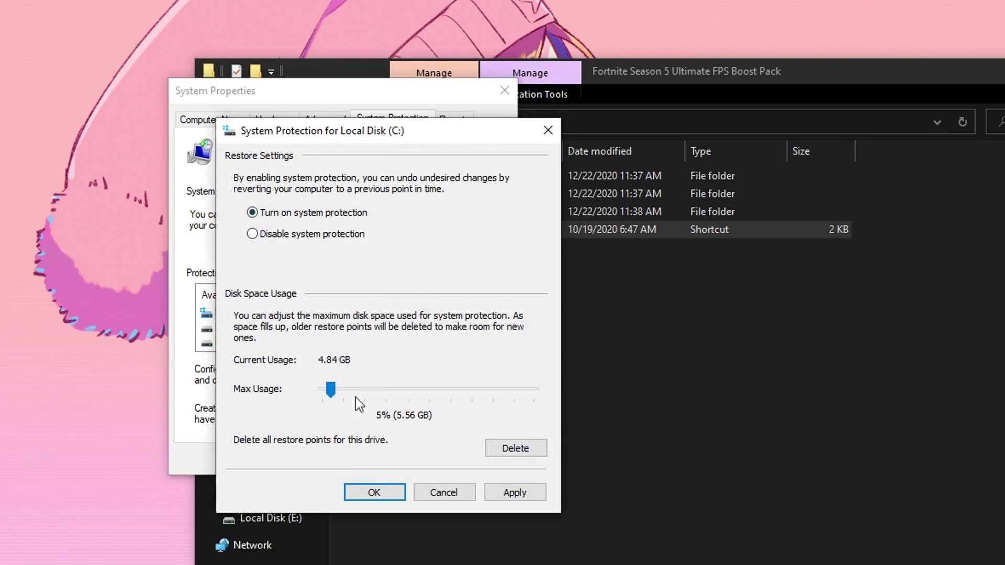
pyautogui.moveTo(334, 392); pyautogui.dragTo(331, 391)
pyautogui.click(529, 490)
pyautogui.click(376, 492)
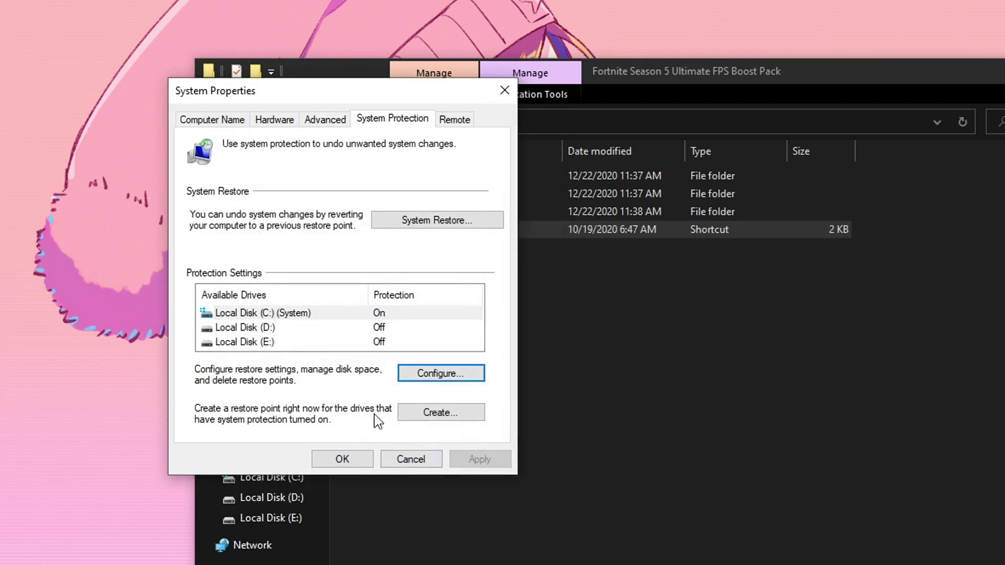
# Create a restore point described as Fortnite and close the System Properties window
pyautogui.click(442, 414)
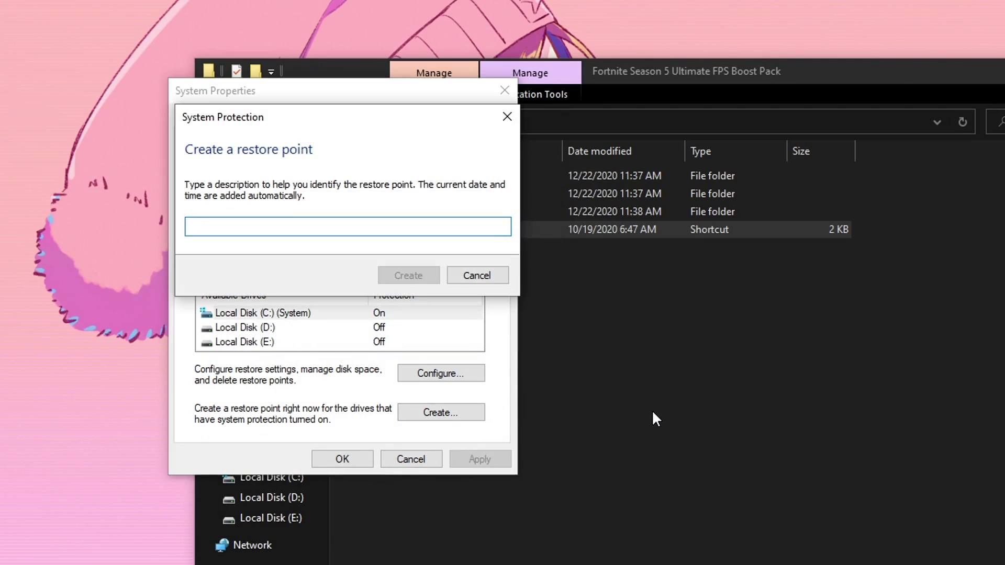
pyautogui.write('Fortnite')
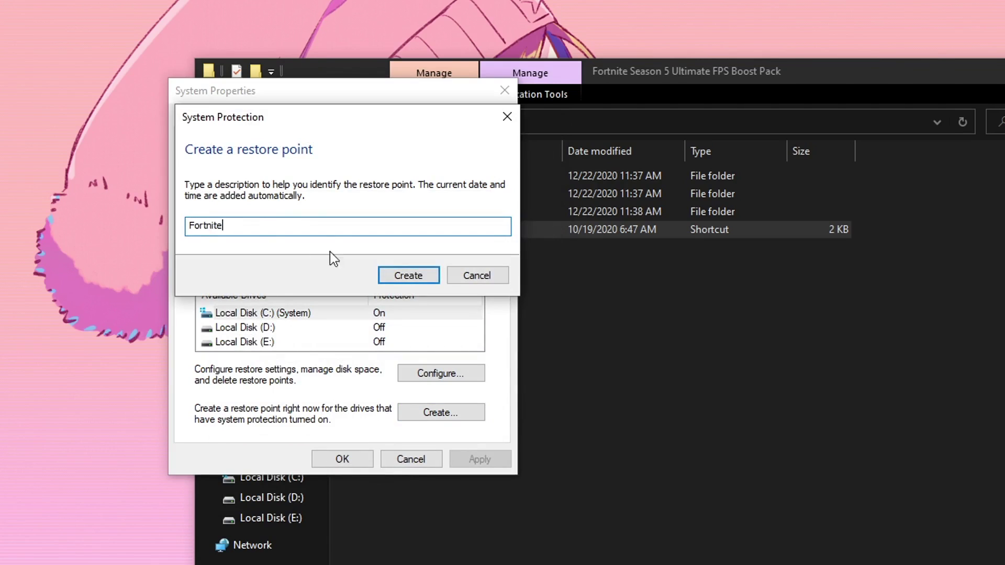
pyautogui.click(417, 277)
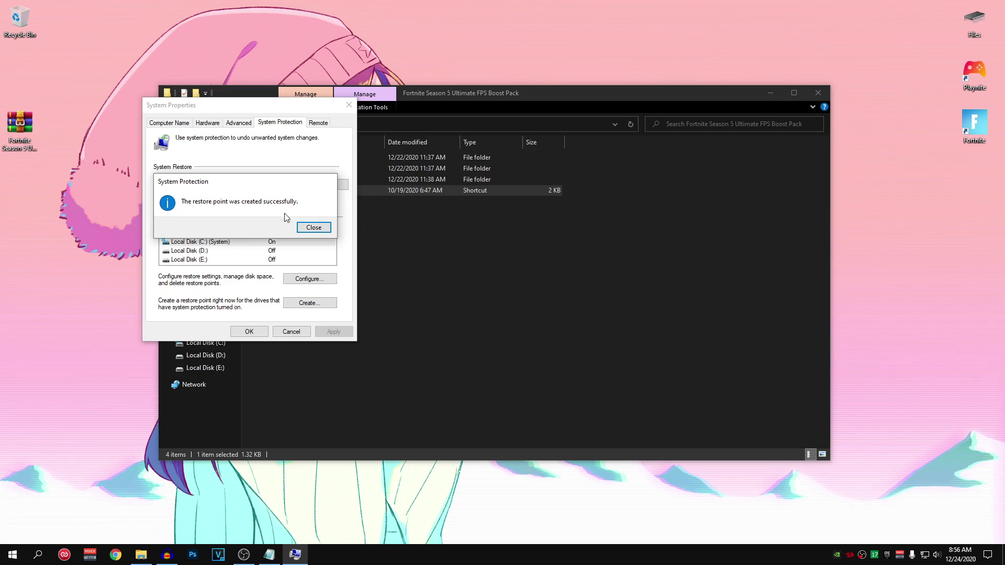
pyautogui.click(313, 228)
pyautogui.click(250, 332)
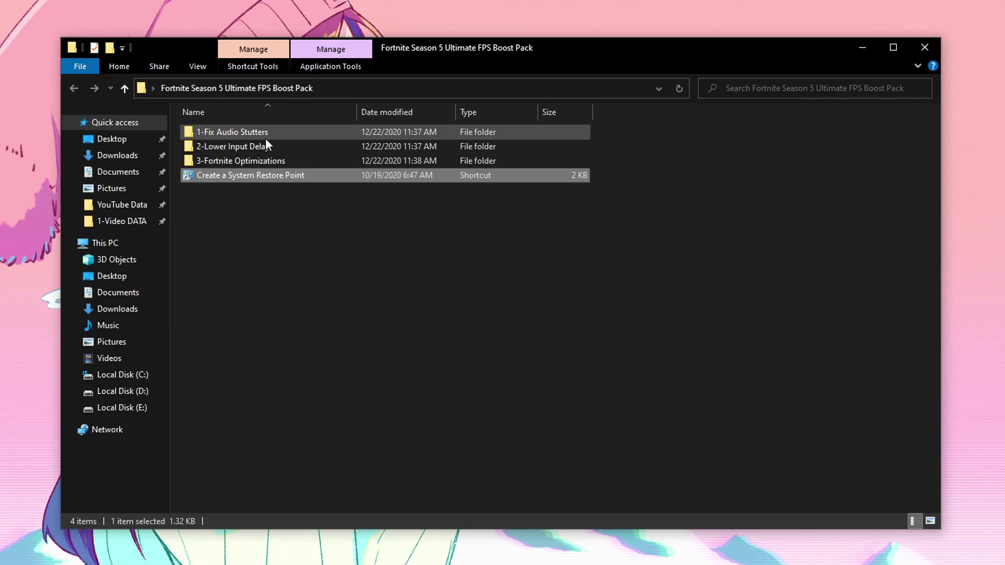
# Open the 1-Fix Audio Stutters folder and add the 1-Fix Audio in Fortnite entries to the registry
pyautogui.click(314, 159)
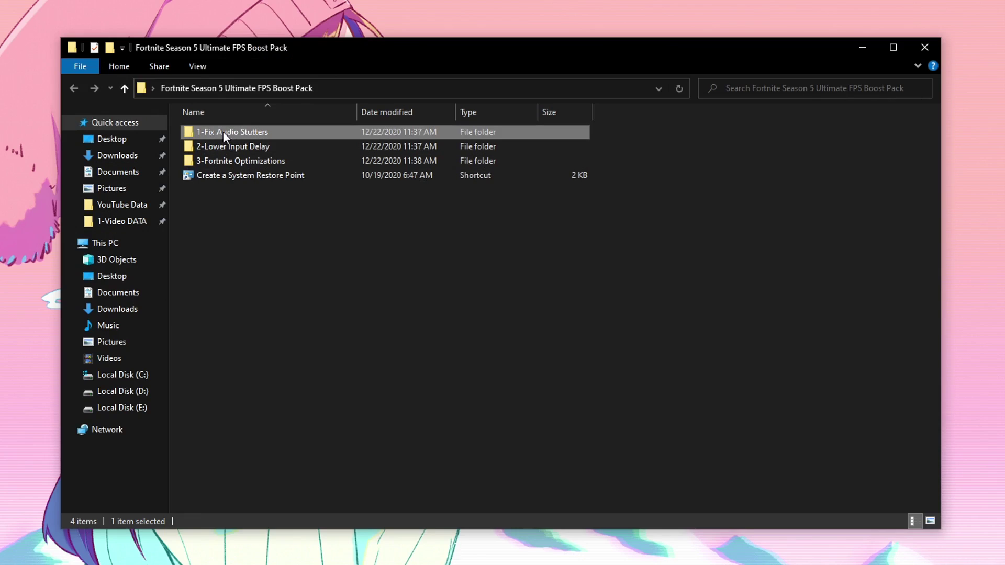
pyautogui.doubleClick(266, 131)
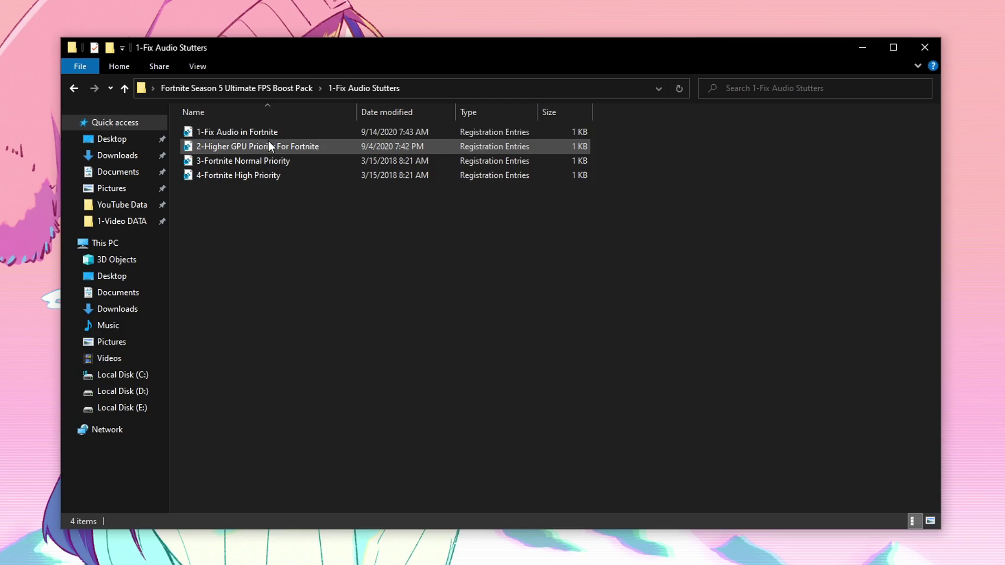
pyautogui.rightClick(257, 130)
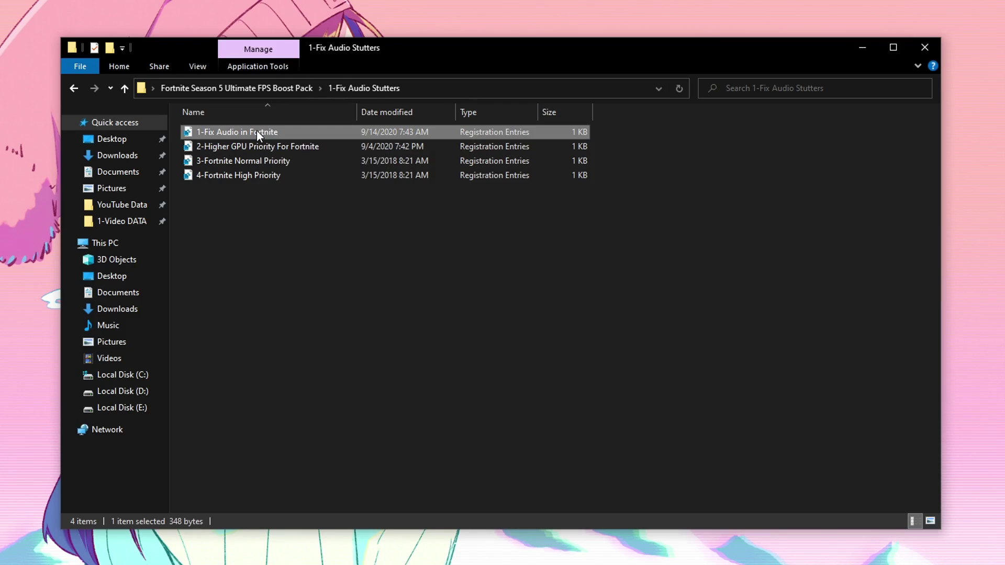
pyautogui.click(309, 140)
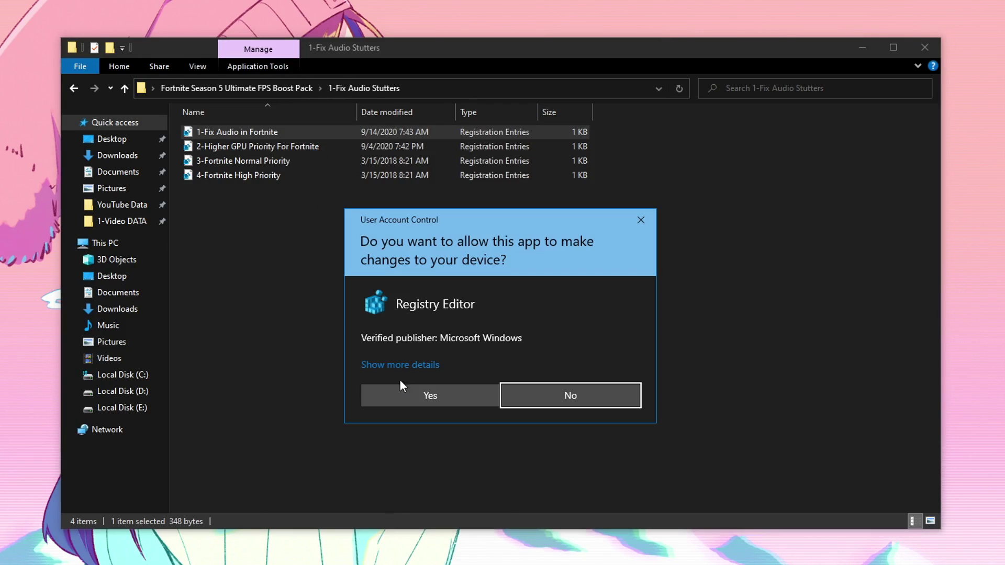
pyautogui.click(415, 392)
pyautogui.click(604, 311)
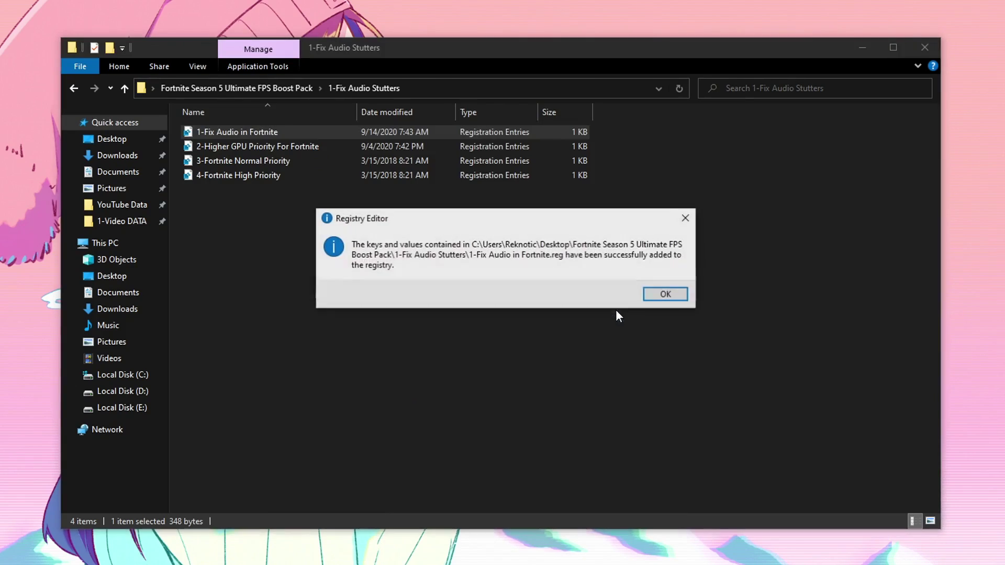
pyautogui.click(659, 297)
# Add the 2-Higher GPU Priority For Fortnite entries to the registry
pyautogui.click(316, 148)
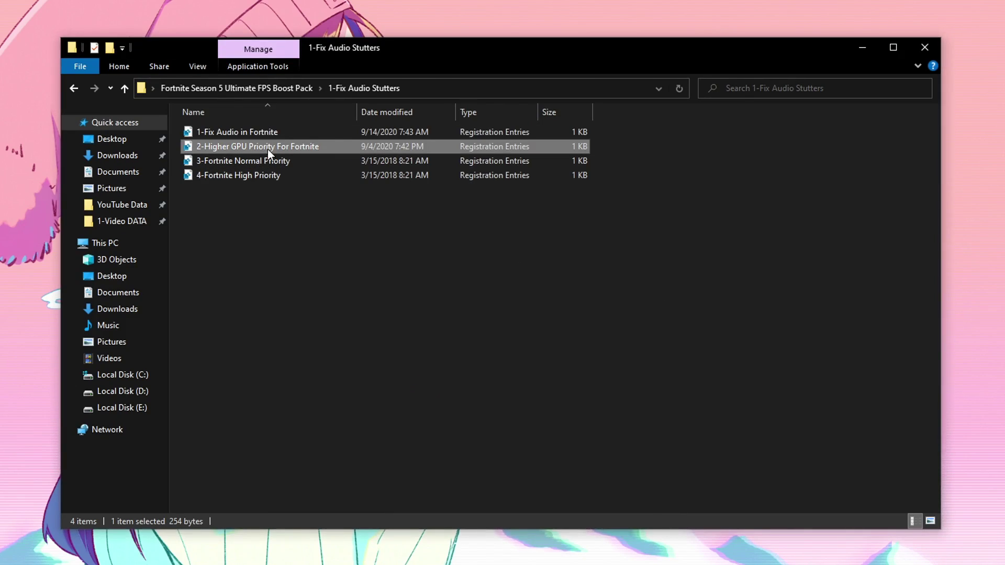
pyautogui.doubleClick(318, 148)
pyautogui.click(420, 396)
pyautogui.click(597, 312)
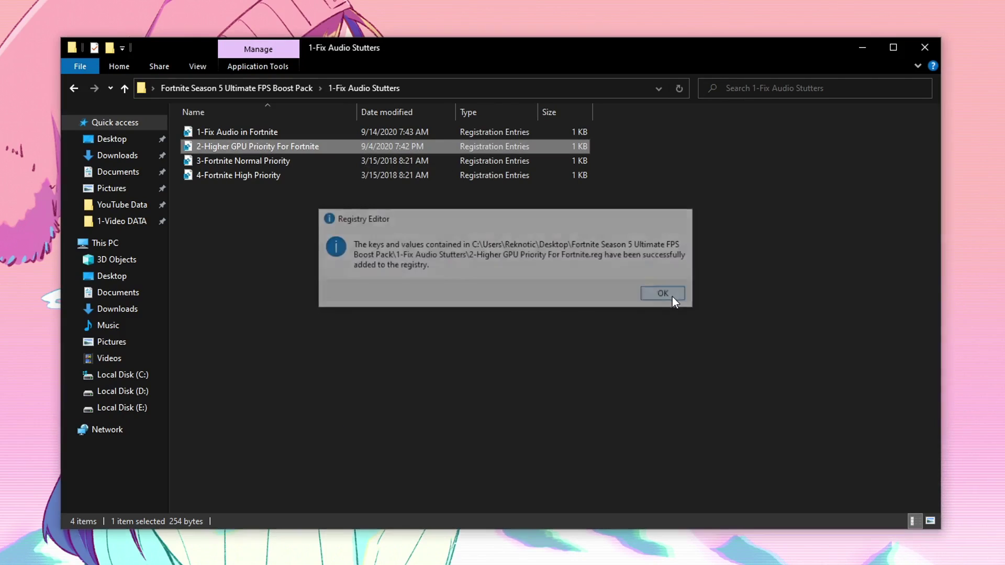
pyautogui.click(666, 294)
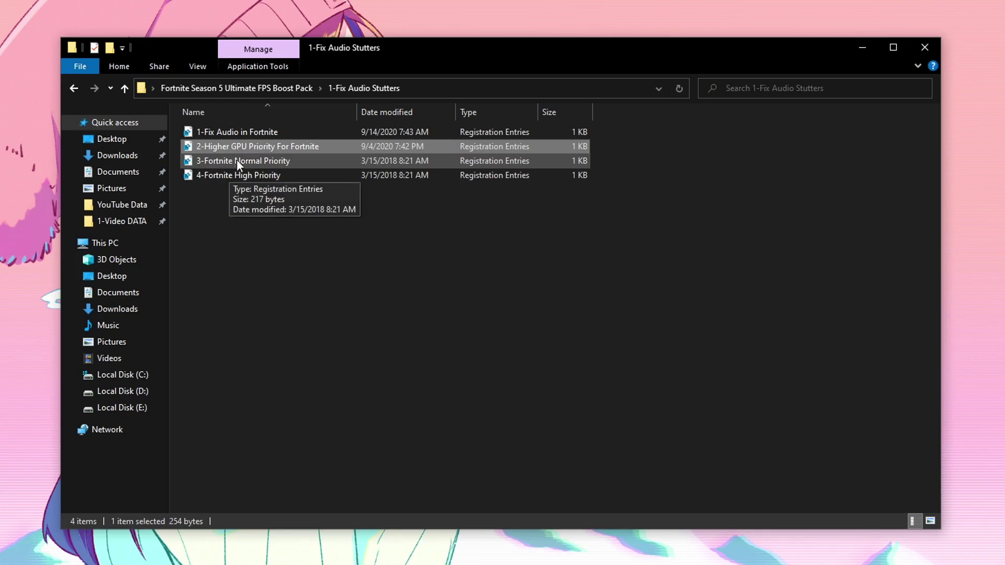
# Add the 3-Fortnite Normal Priority entries to the registry, choosing them over the High Priority file
pyautogui.click(298, 179)
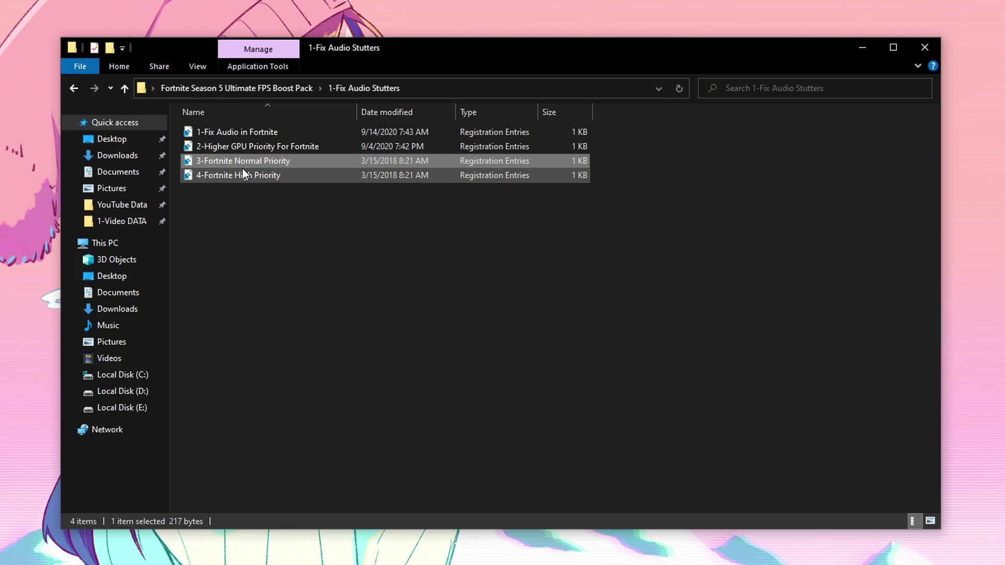
pyautogui.click(242, 174)
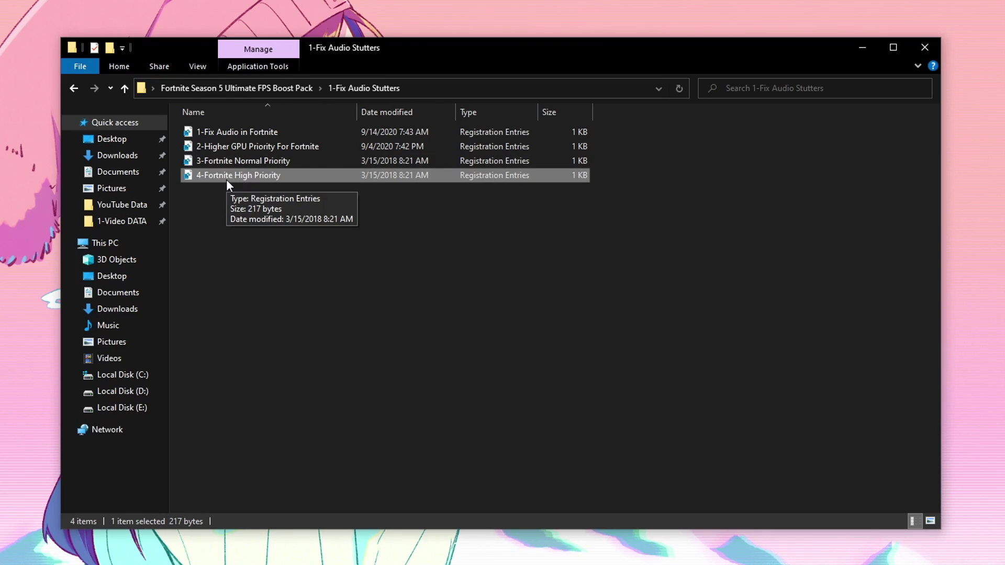
pyautogui.click(292, 161)
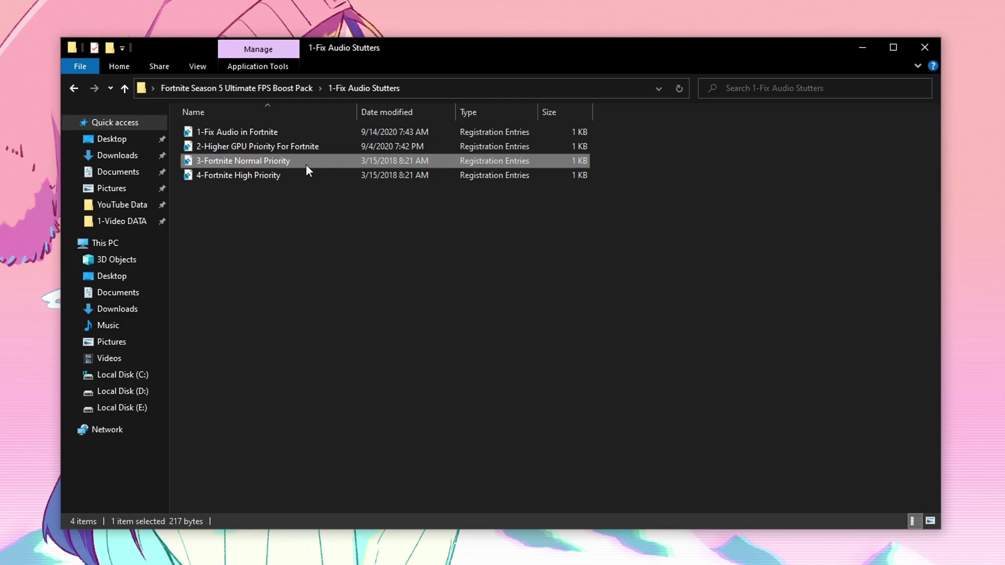
pyautogui.doubleClick(308, 163)
pyautogui.click(430, 387)
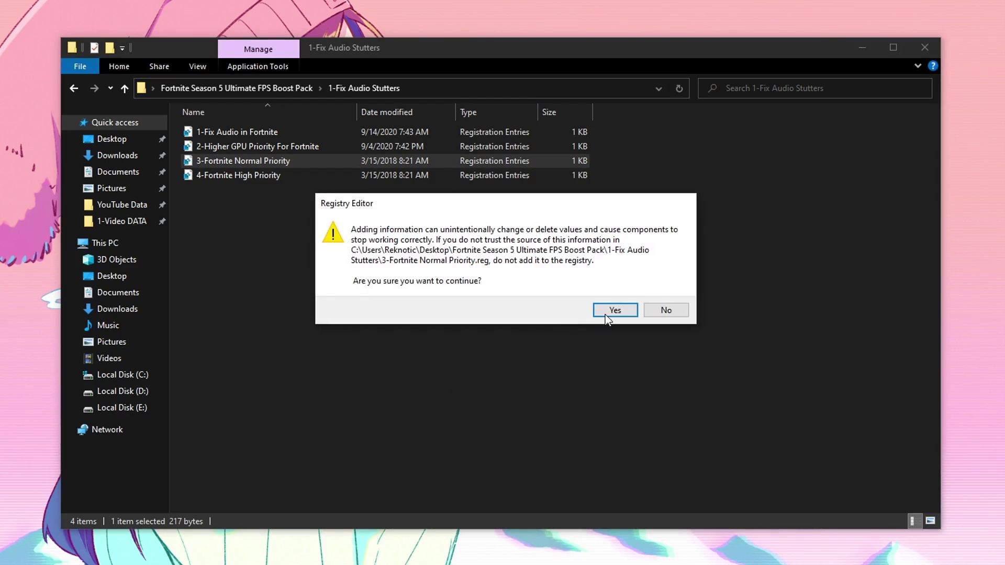
pyautogui.click(607, 312)
pyautogui.click(666, 294)
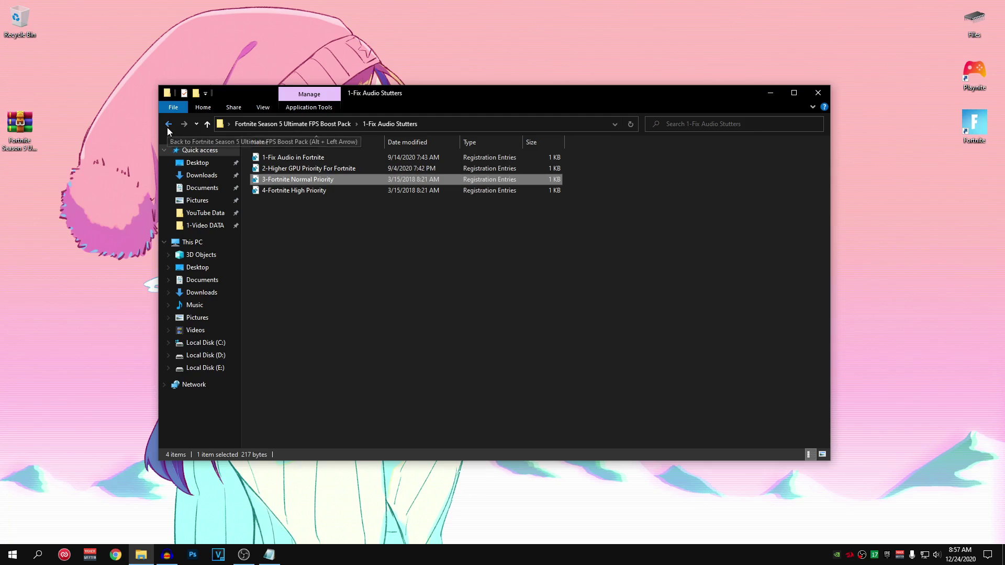
# Go back to the boost pack, open the 2-Lower Input Delay folder and run the Input Delay Reduction batch file as administrator
pyautogui.click(74, 88)
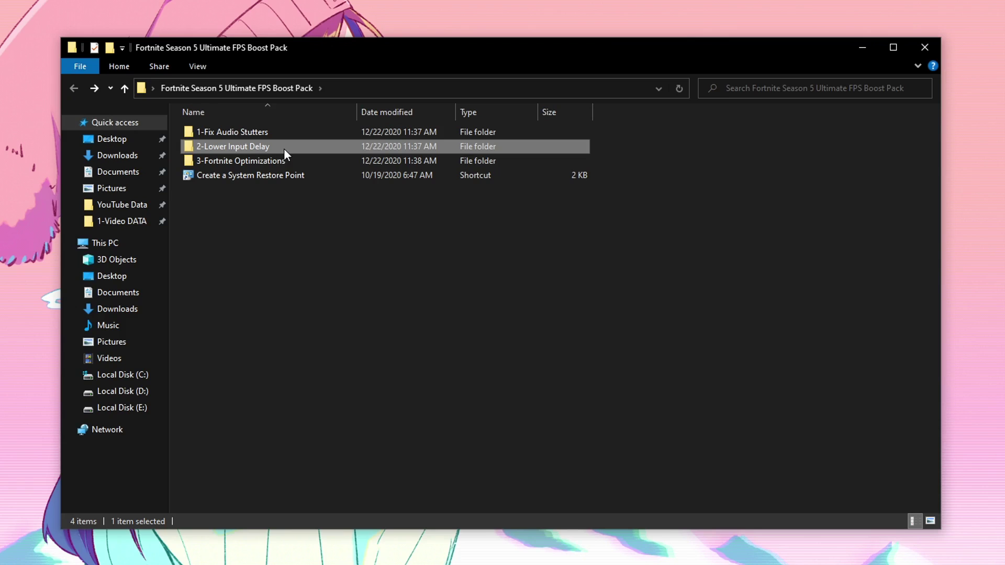
pyautogui.doubleClick(327, 168)
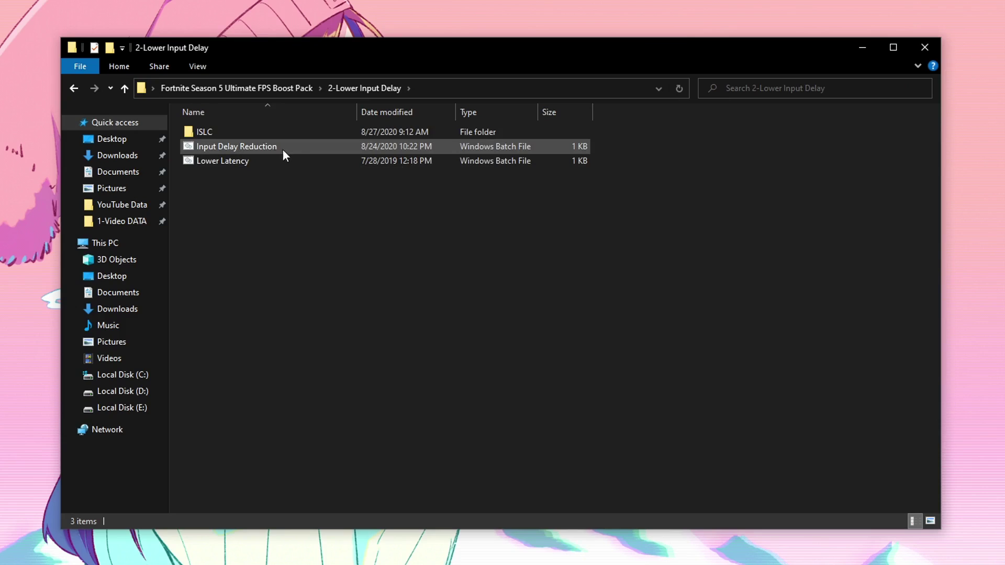
pyautogui.rightClick(273, 147)
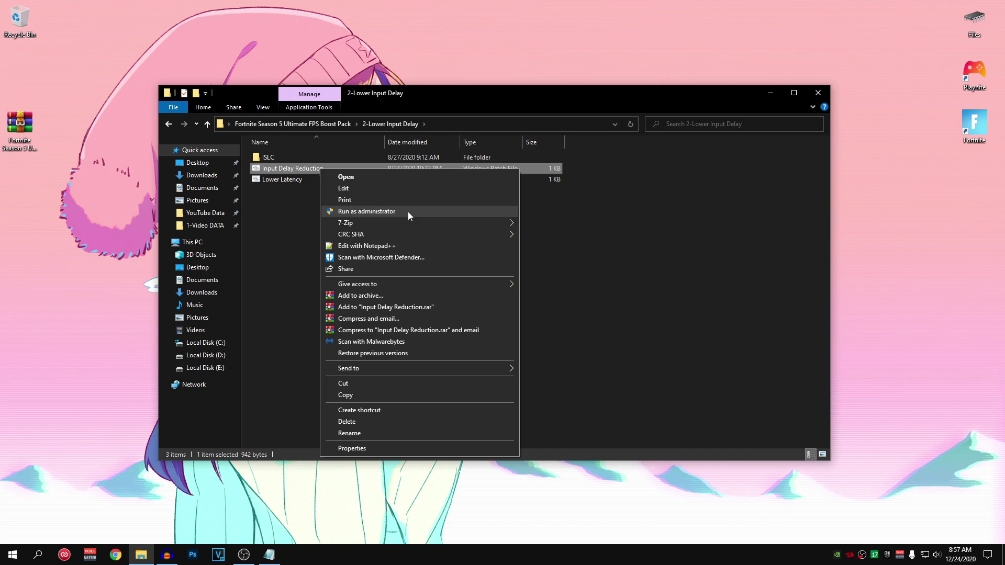
pyautogui.click(407, 211)
pyautogui.click(444, 359)
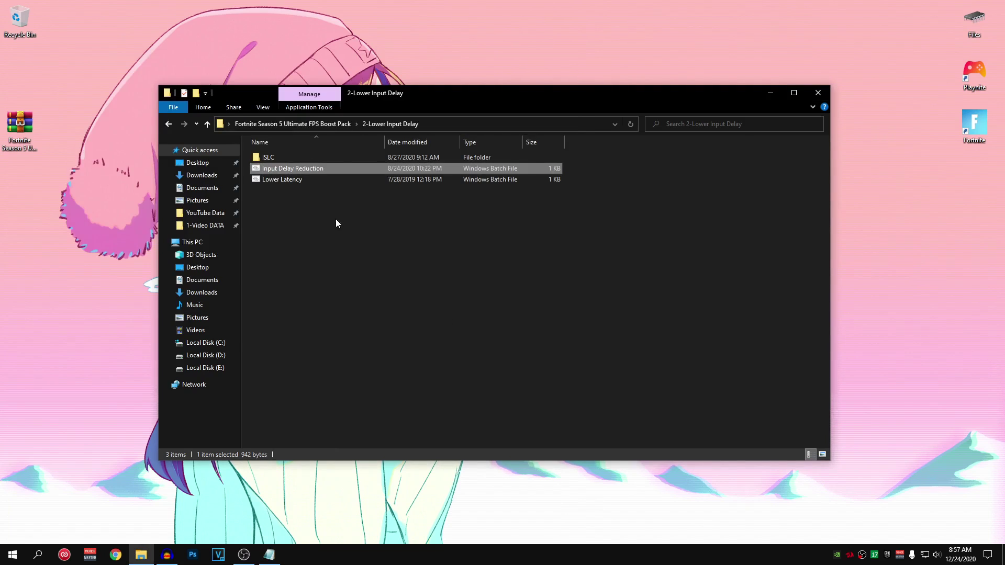
# Run the Lower Latency batch file as administrator
pyautogui.rightClick(304, 179)
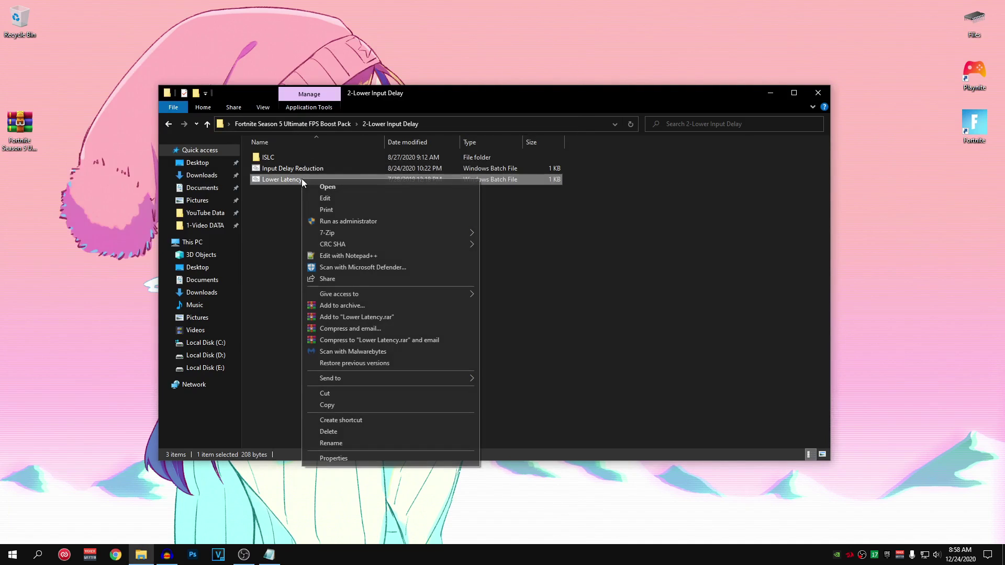
pyautogui.click(358, 222)
pyautogui.click(449, 359)
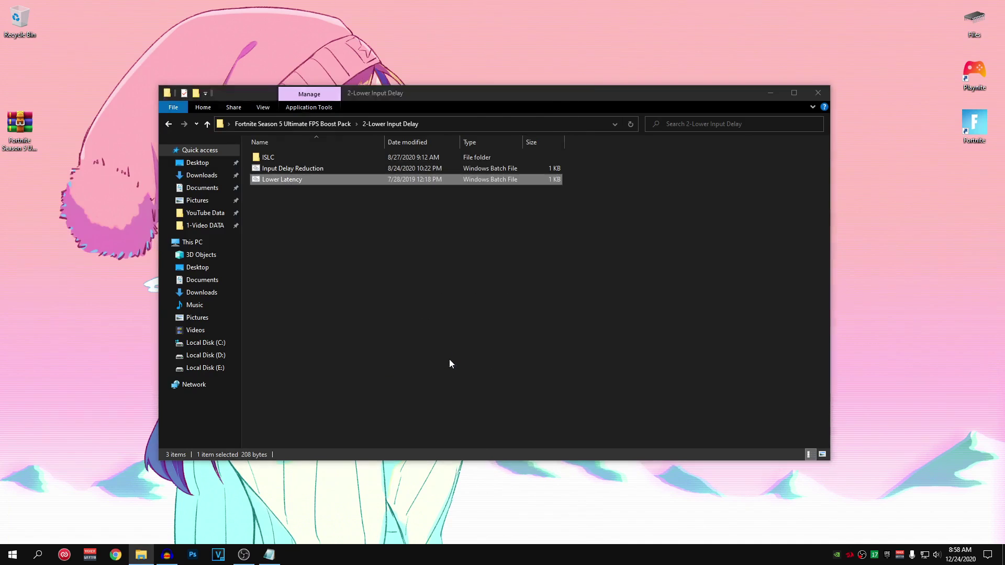
# Copy the ISLC folder from 2-Lower Input Delay and paste it onto the desktop
pyautogui.click(270, 158)
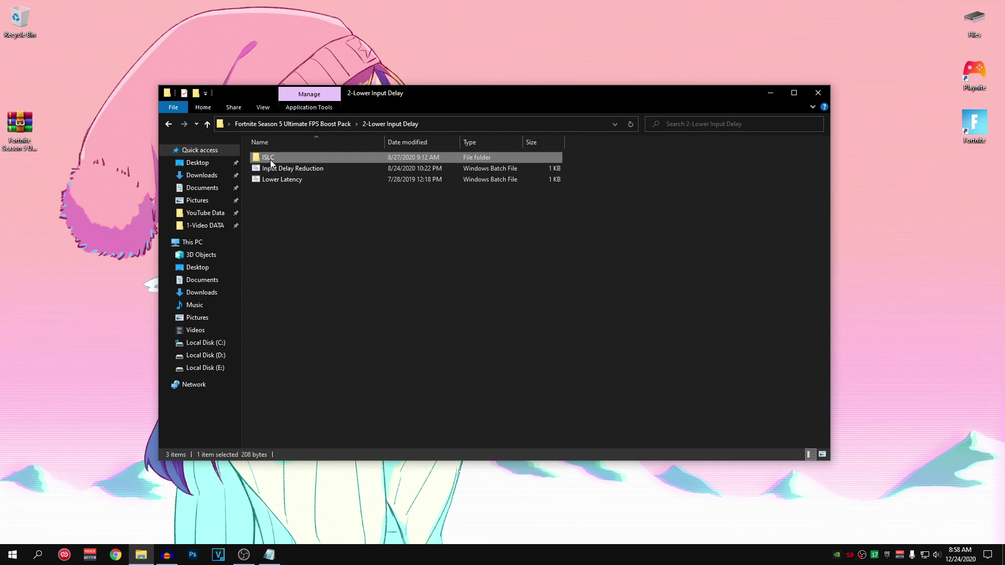
pyautogui.rightClick(268, 157)
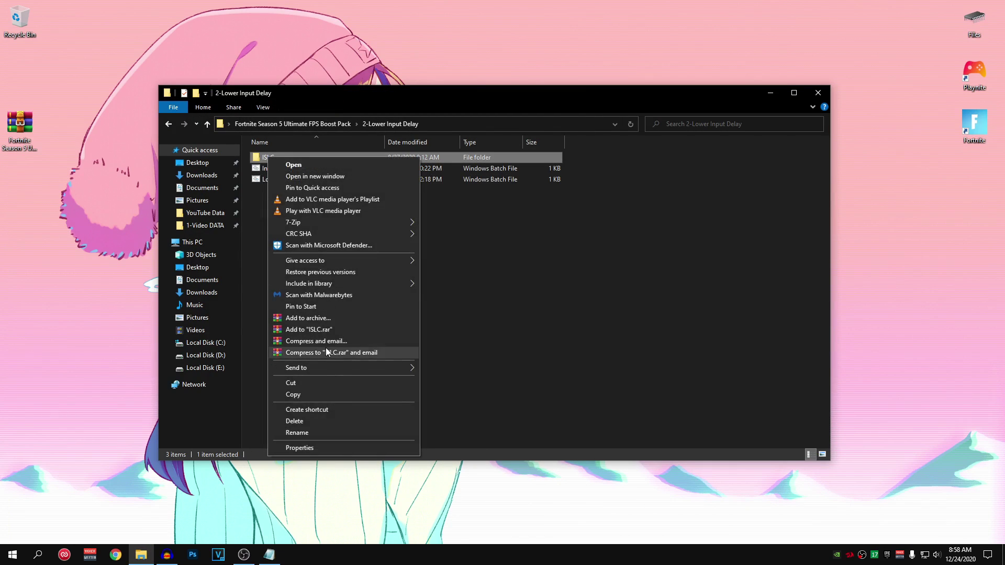
pyautogui.click(316, 395)
pyautogui.rightClick(888, 197)
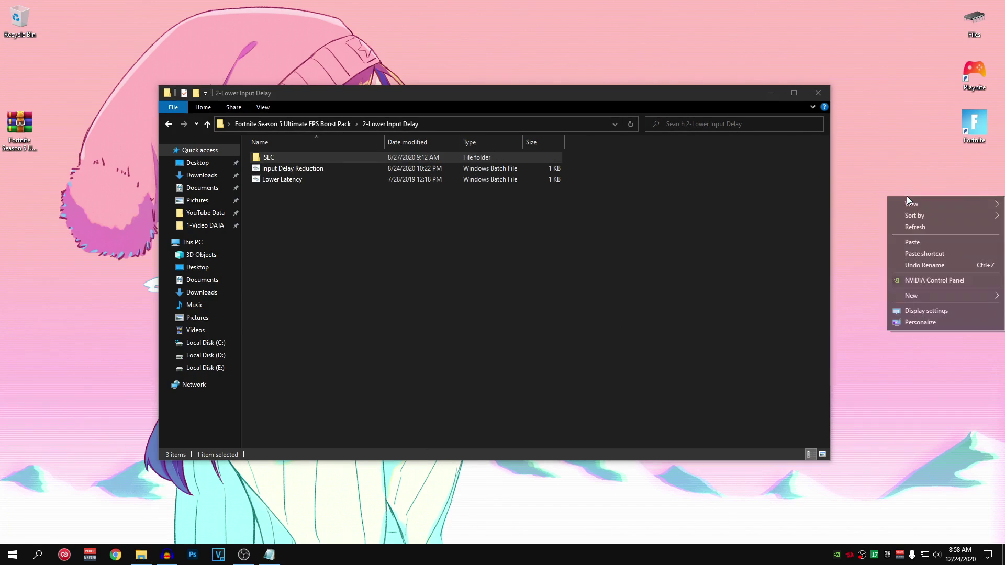
pyautogui.click(922, 243)
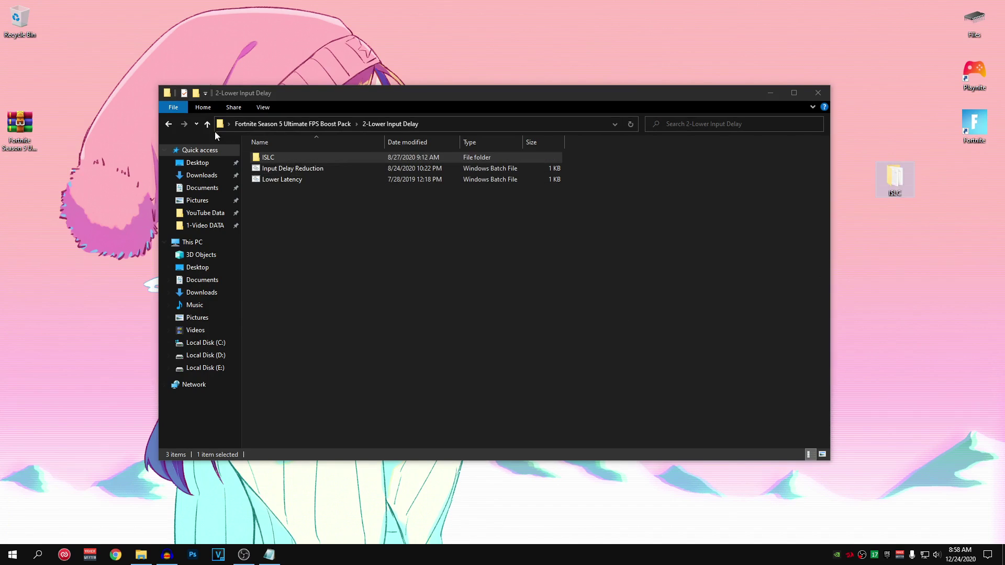
# Go back to the boost pack, open the 3-Fortnite Optimizations folder and add the 1-RAM Optimization entries to the registry
pyautogui.click(168, 125)
pyautogui.click(293, 179)
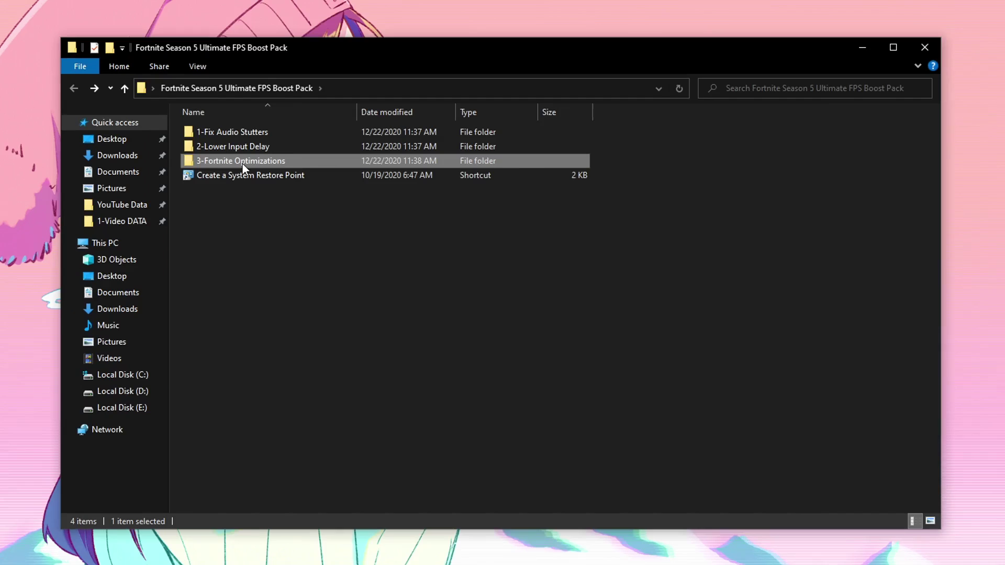
pyautogui.doubleClick(290, 162)
pyautogui.click(198, 133)
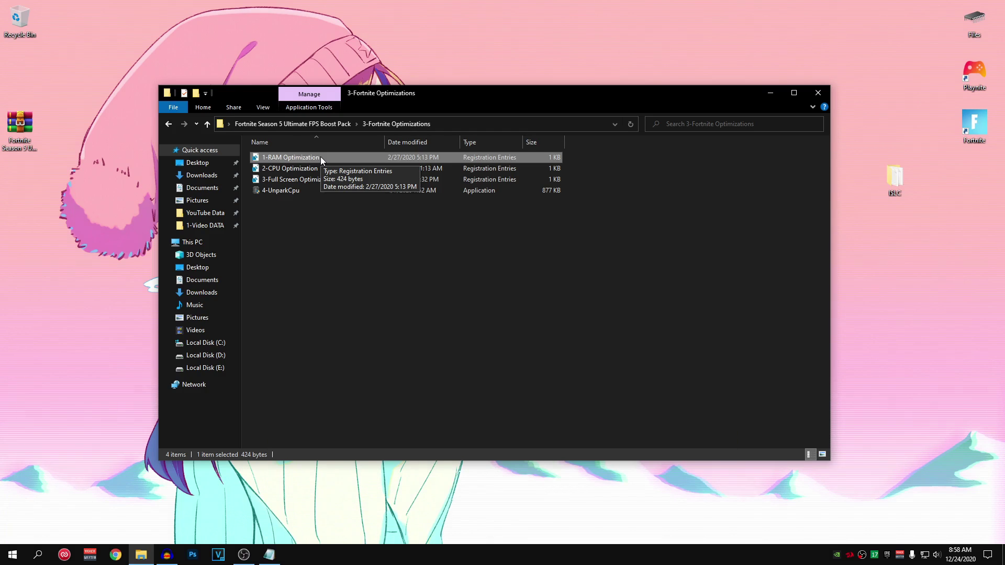
pyautogui.doubleClick(321, 156)
pyautogui.click(455, 354)
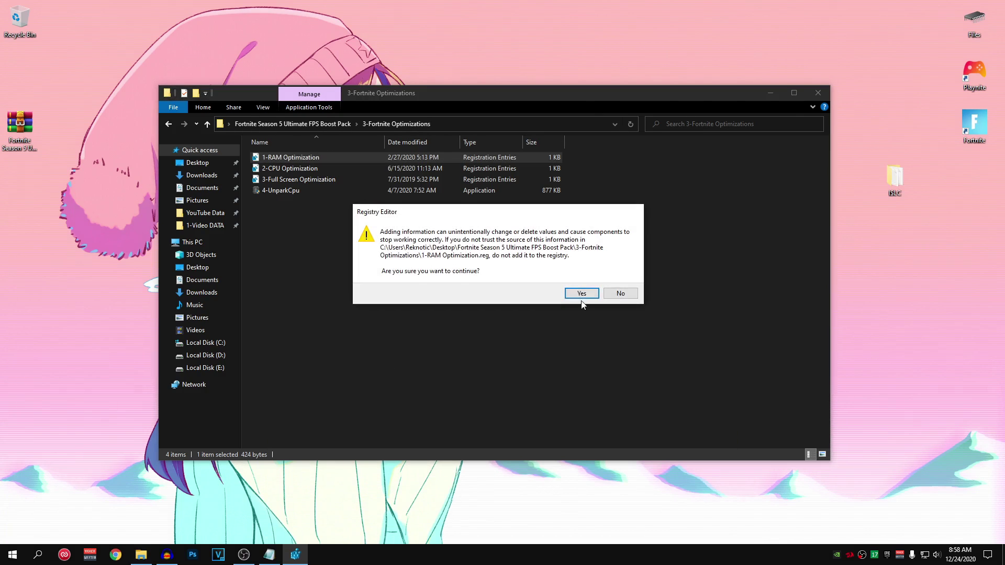
pyautogui.click(581, 294)
pyautogui.click(625, 285)
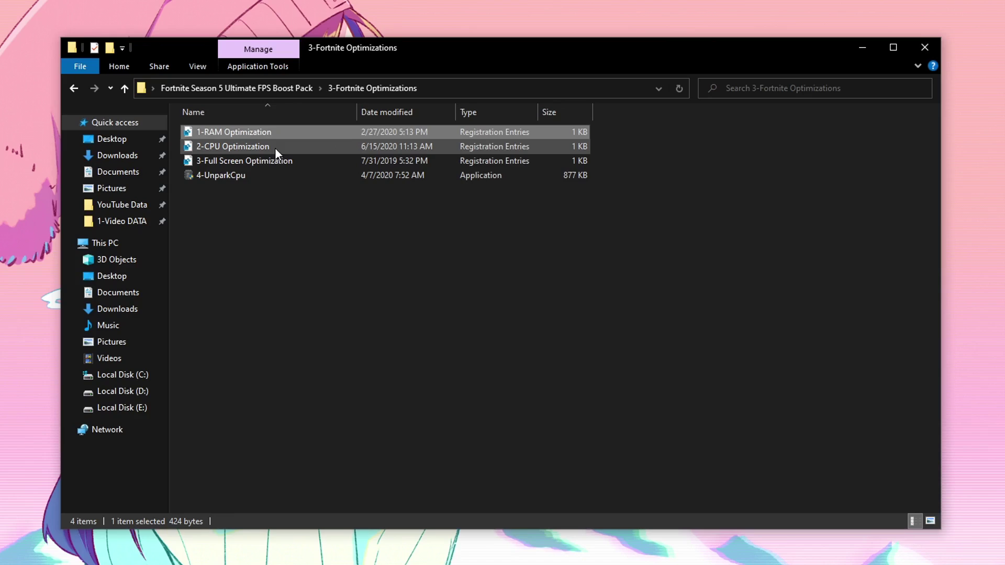
# Add the 2-CPU Optimization entries to the registry
pyautogui.click(309, 168)
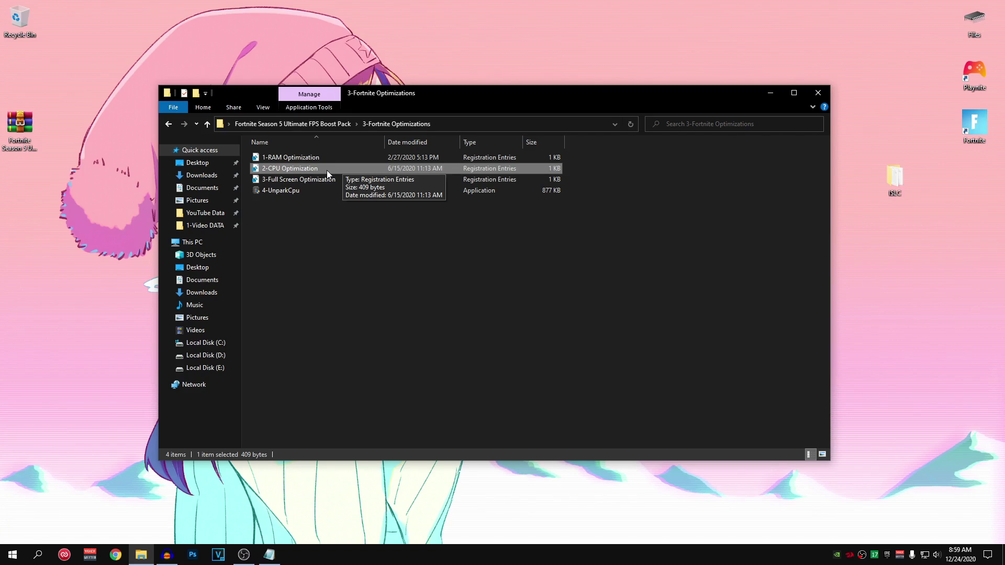
pyautogui.doubleClick(311, 170)
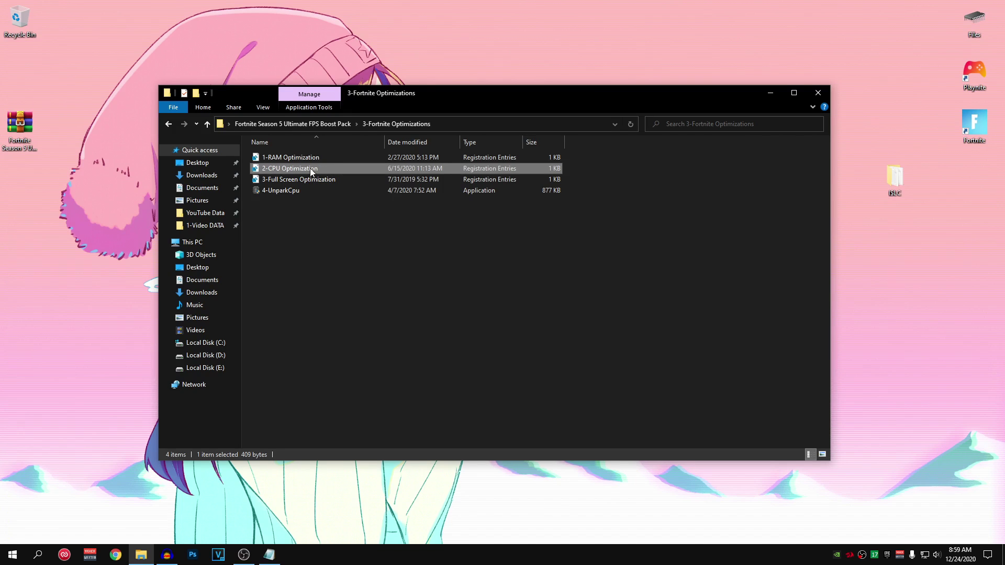
pyautogui.click(440, 358)
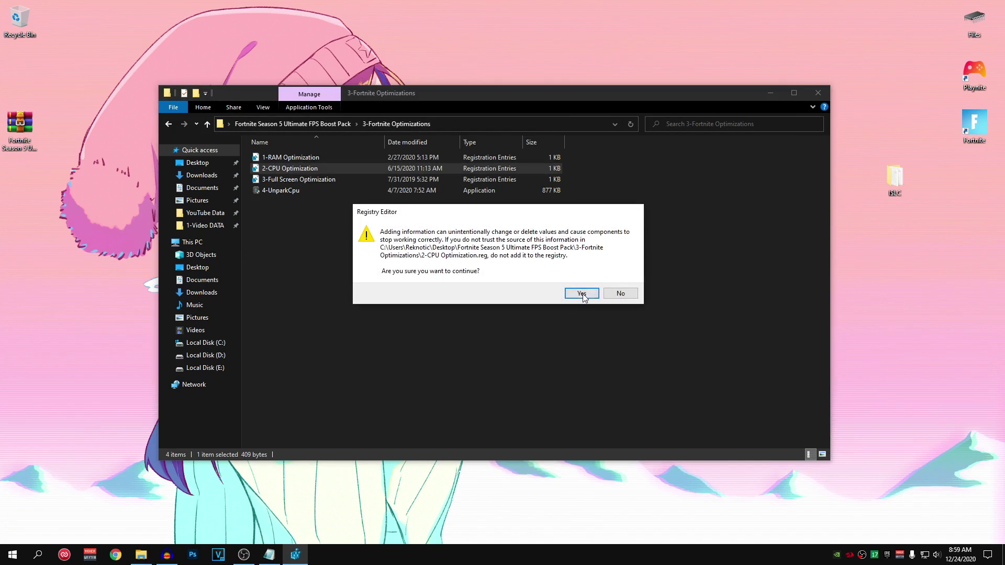
pyautogui.click(578, 291)
pyautogui.click(619, 281)
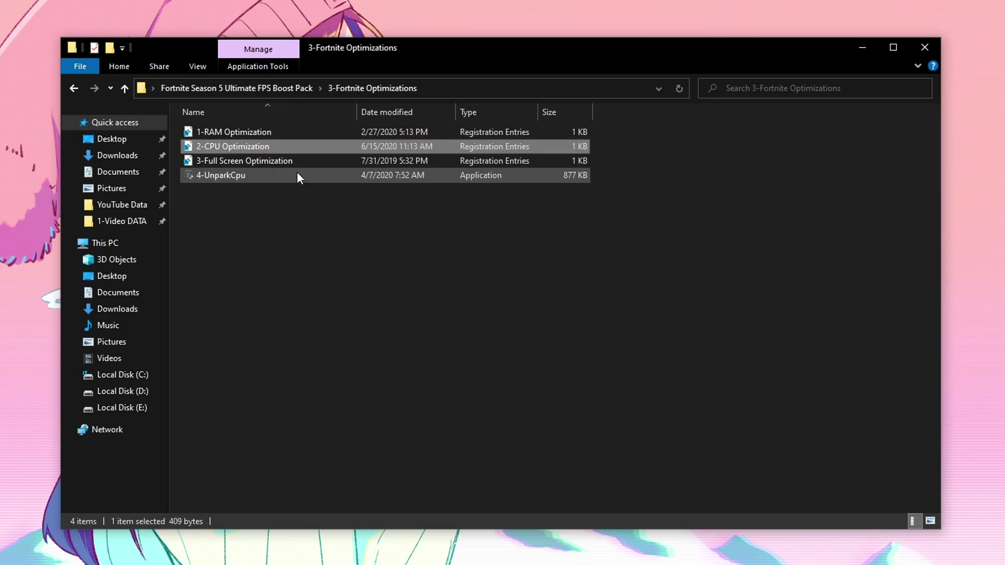
# Add the 3-Full Screen Optimization entries to the registry
pyautogui.click(291, 163)
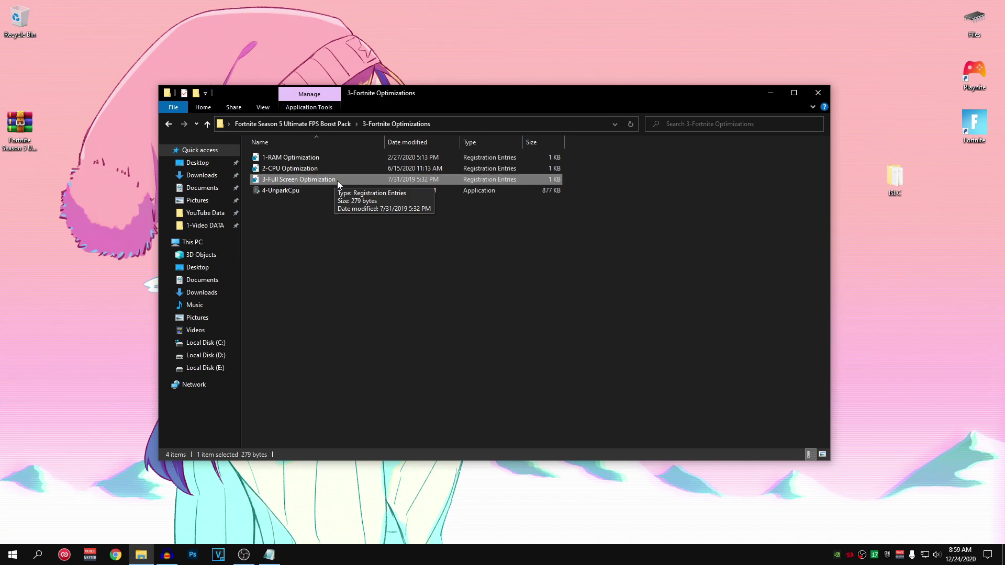
pyautogui.doubleClick(295, 163)
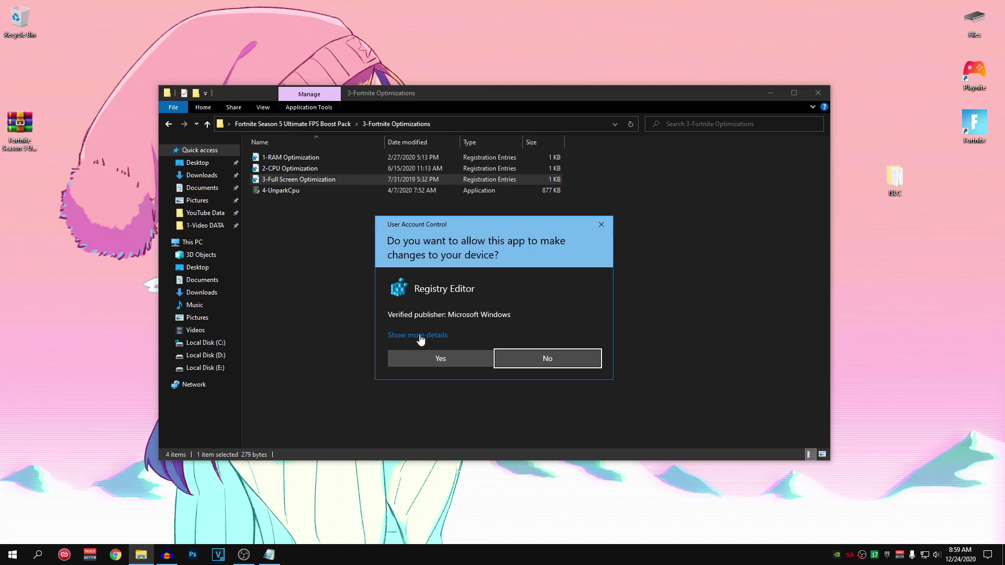
pyautogui.click(448, 361)
pyautogui.click(580, 292)
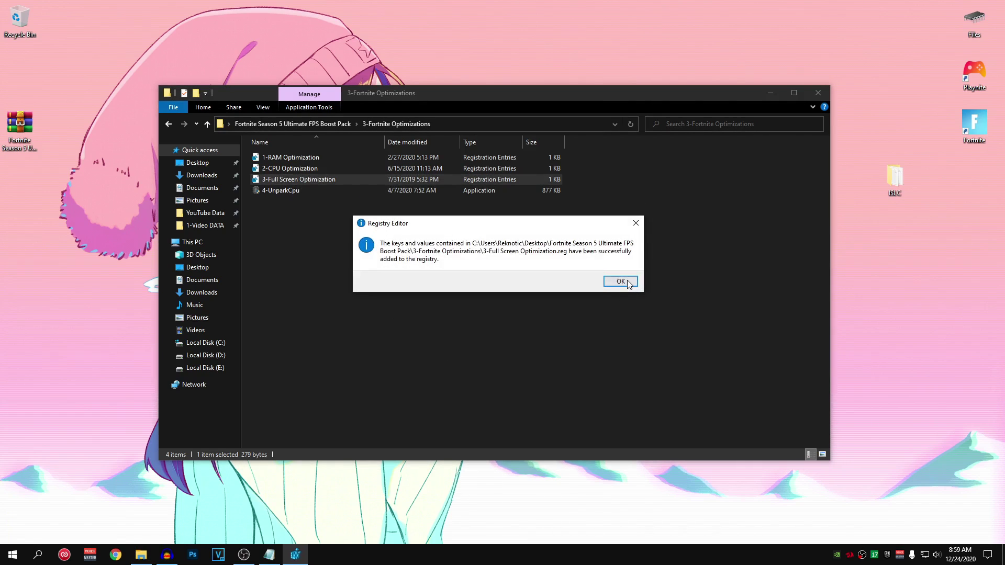
pyautogui.click(620, 282)
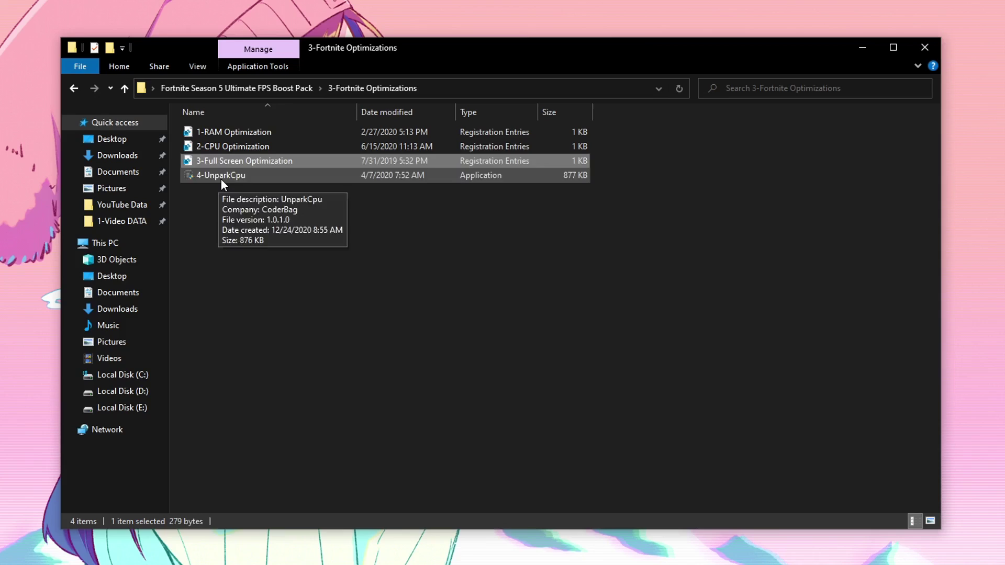
# Run the 4-UnparkCpu application as administrator
pyautogui.click(273, 191)
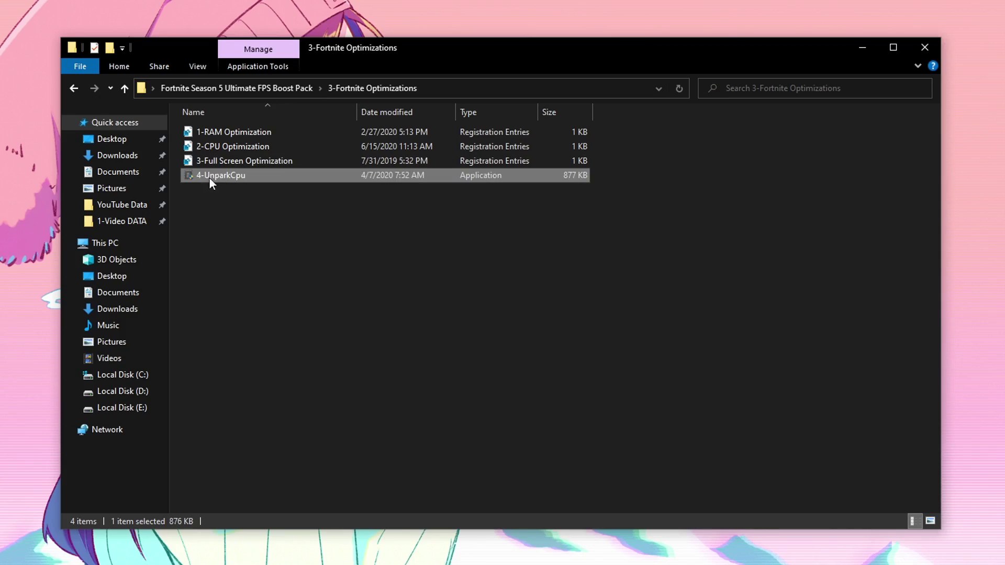
pyautogui.rightClick(241, 175)
pyautogui.click(288, 200)
pyautogui.click(432, 400)
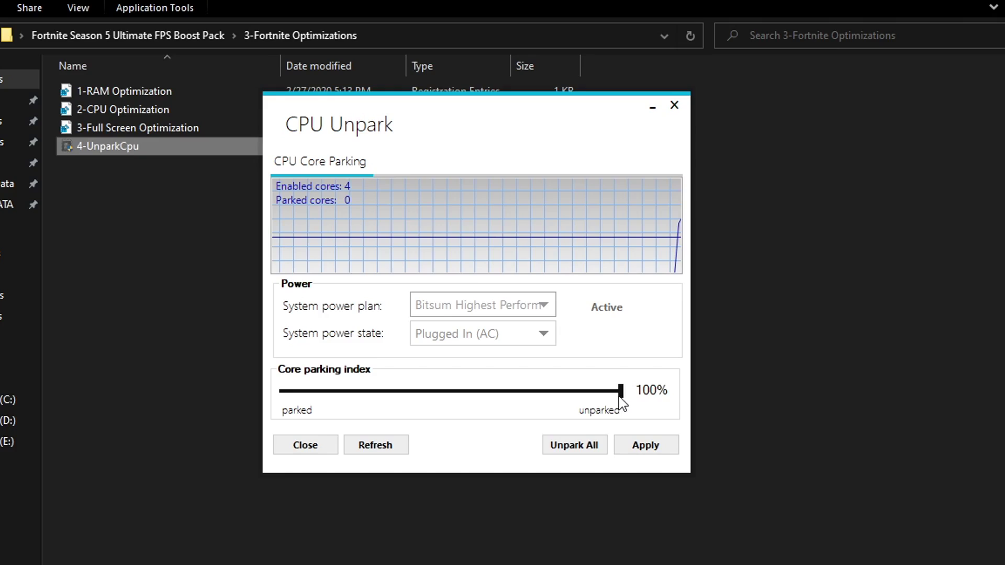
# Apply a core parking index of 100% unparked, and close CPU Unpark and the optimizations folder window
pyautogui.moveTo(619, 398)
pyautogui.mouseDown()
pyautogui.moveTo(565, 406)
pyautogui.moveTo(623, 391)
pyautogui.mouseUp()
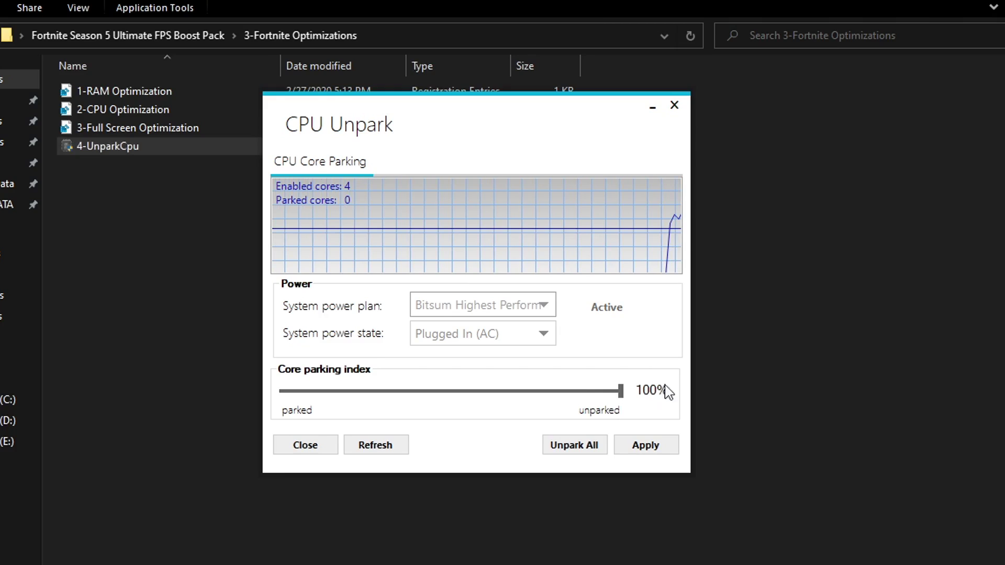
pyautogui.click(666, 447)
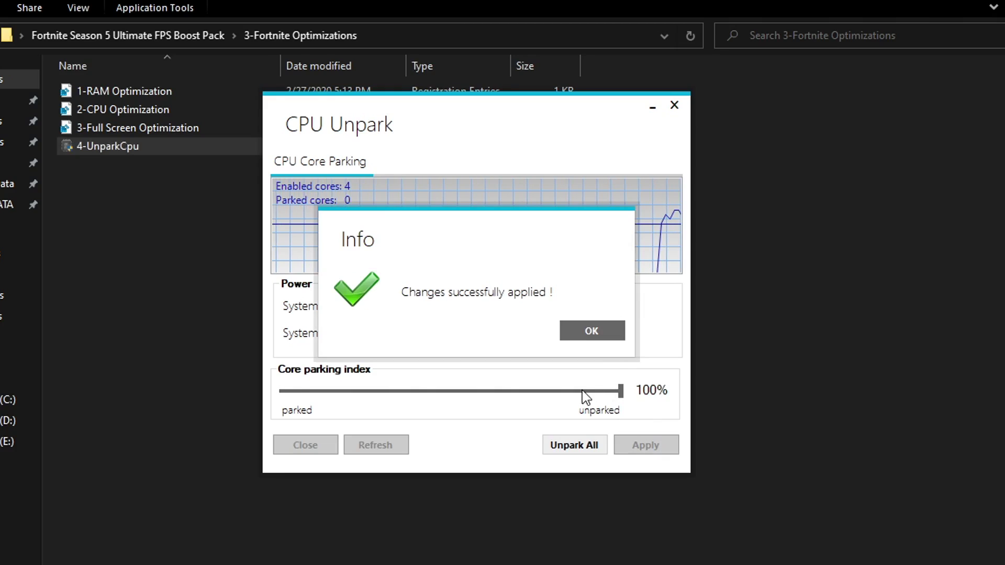
pyautogui.click(611, 333)
pyautogui.click(674, 106)
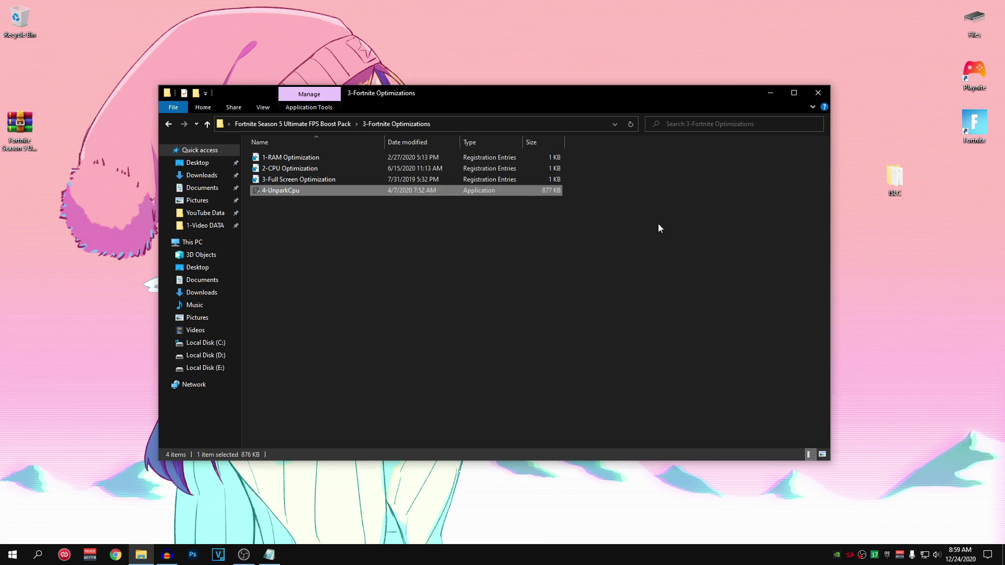
pyautogui.click(825, 92)
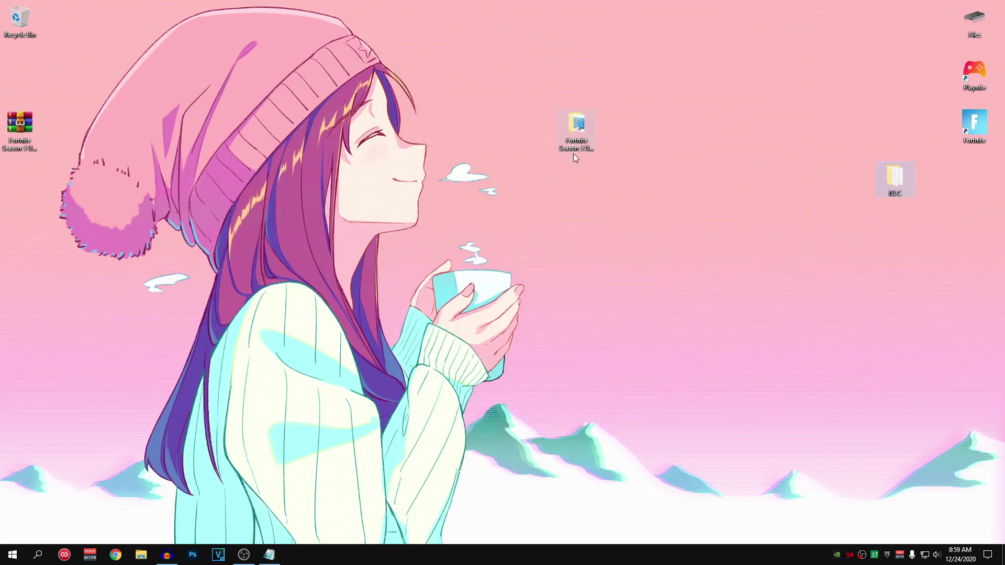
# Move the extracted boost pack folder below the Recycle Bin and the ISLC folder to the middle of the desktop
pyautogui.moveTo(578, 130); pyautogui.dragTo(23, 79)
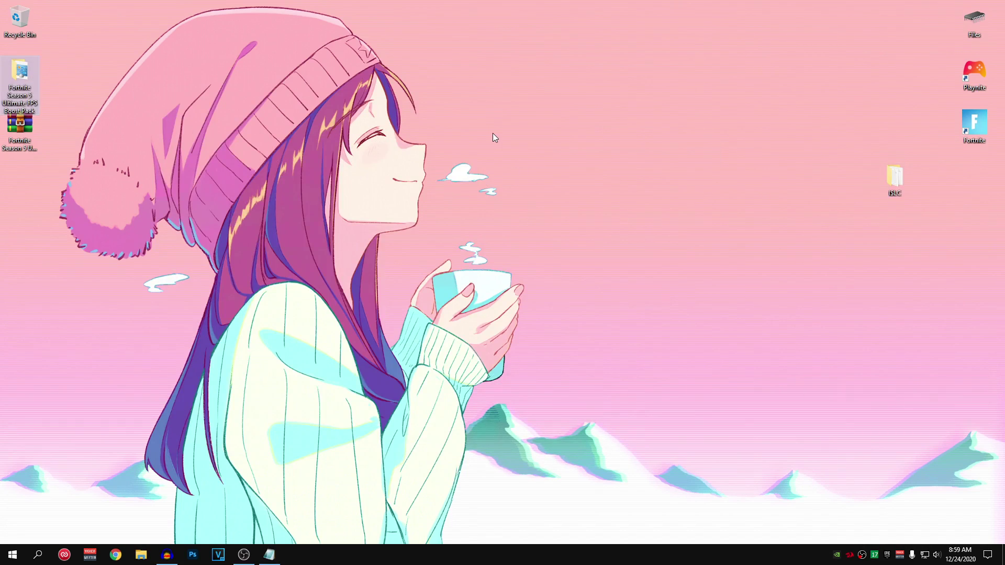
pyautogui.moveTo(733, 127); pyautogui.dragTo(847, 190)
pyautogui.moveTo(762, 182); pyautogui.dragTo(607, 181)
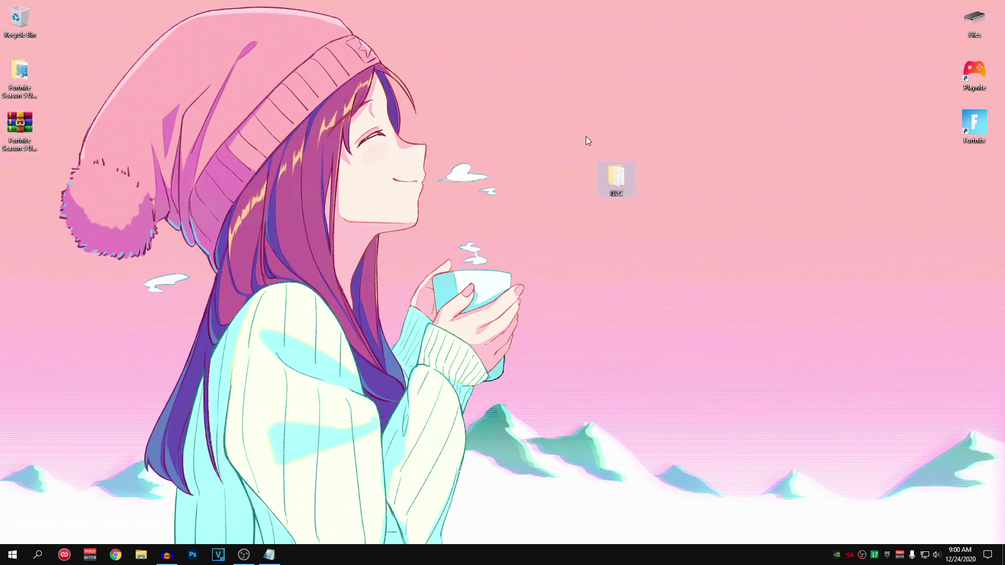
pyautogui.moveTo(586, 136); pyautogui.dragTo(680, 206)
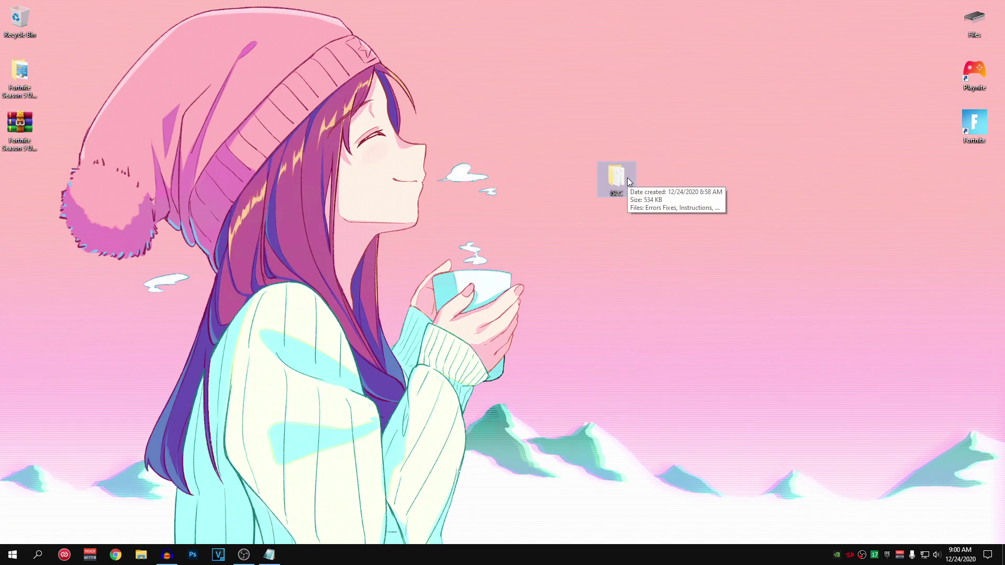
# Open the ISLC folder, run Intelligent standby list cleaner ISLC as administrator and bring its window over the folder
pyautogui.doubleClick(627, 177)
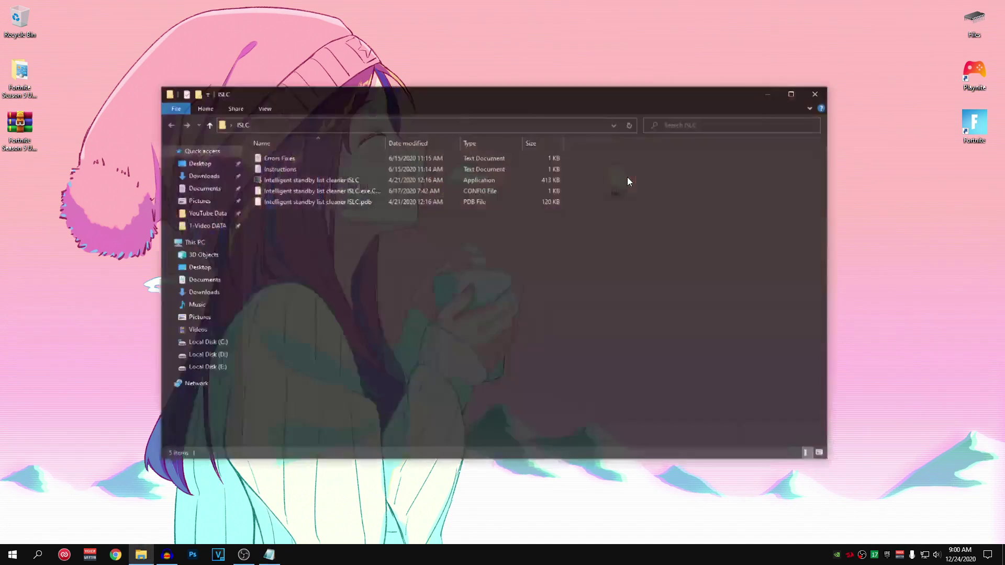
pyautogui.click(308, 181)
pyautogui.rightClick(356, 180)
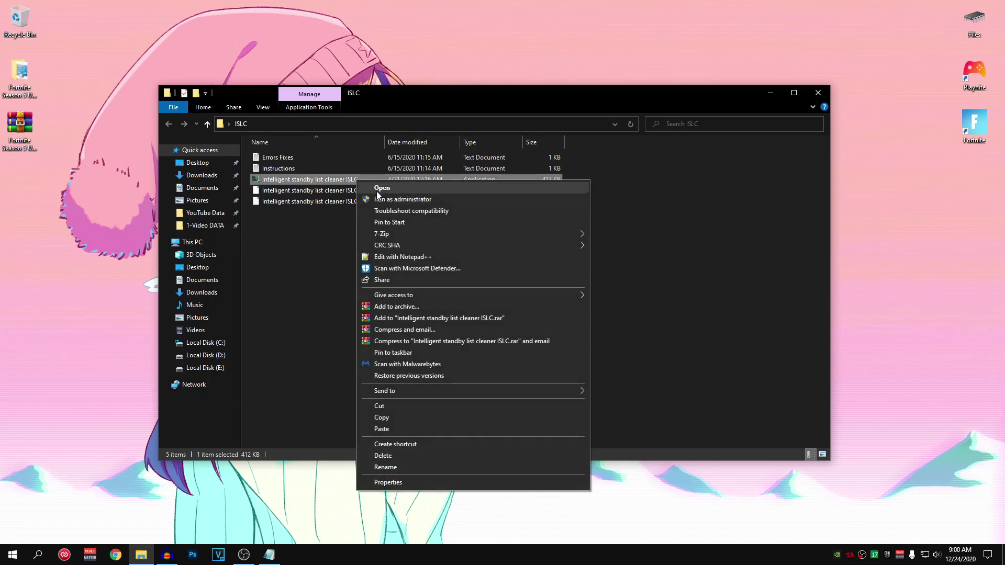
pyautogui.click(462, 202)
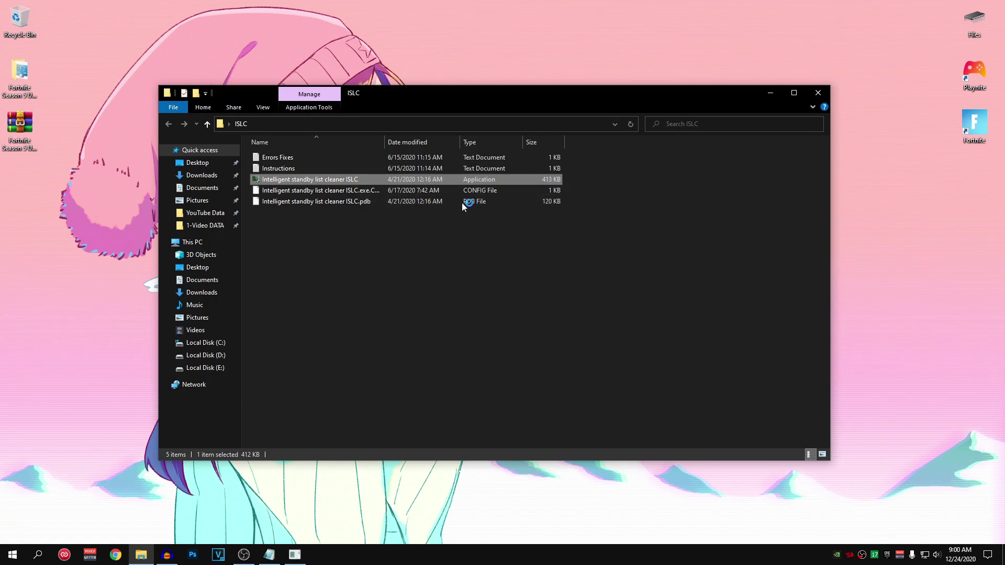
pyautogui.click(467, 360)
pyautogui.doubleClick(848, 555)
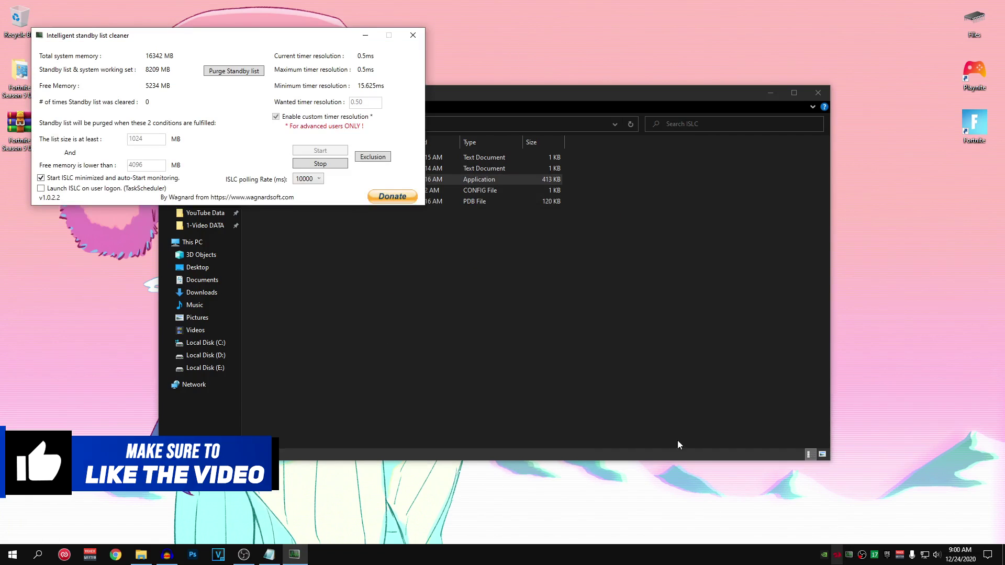
pyautogui.moveTo(207, 37); pyautogui.dragTo(445, 160)
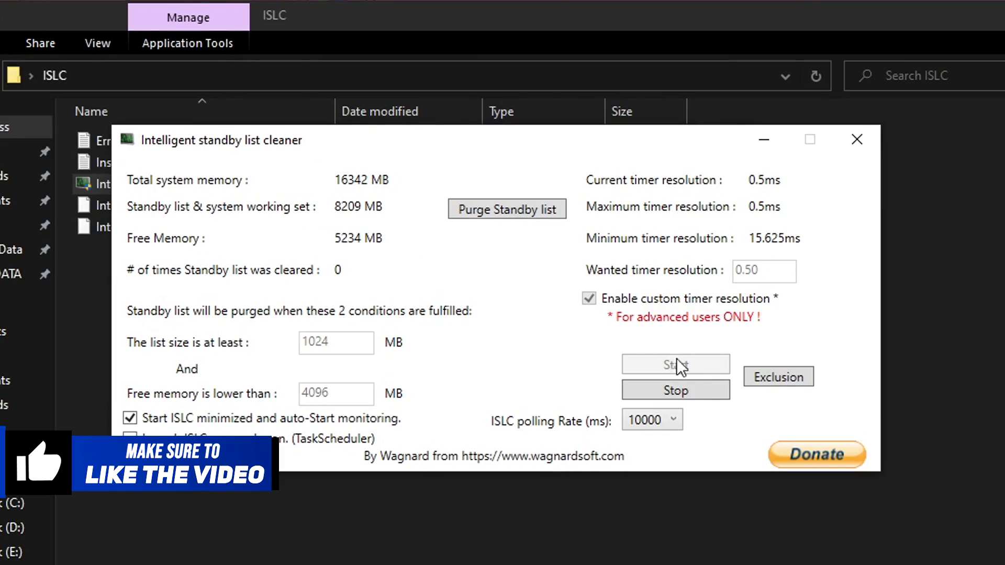
# Stop the monitoring, set the purge conditions to list size 1024 MB and free memory 8000 MB, and enable launching ISLC on user logon
pyautogui.click(701, 393)
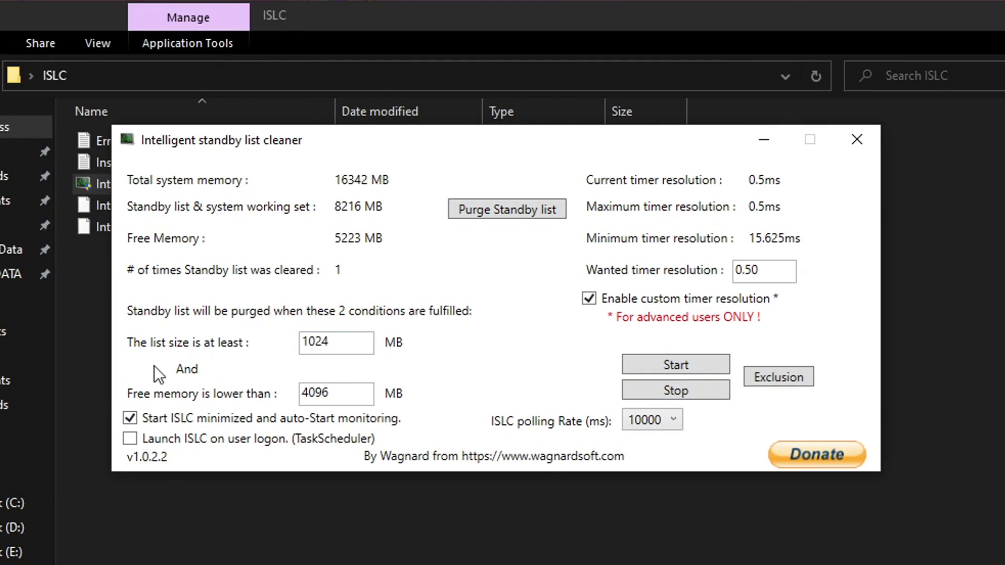
pyautogui.doubleClick(356, 341)
pyautogui.write('1024')
pyautogui.doubleClick(342, 394)
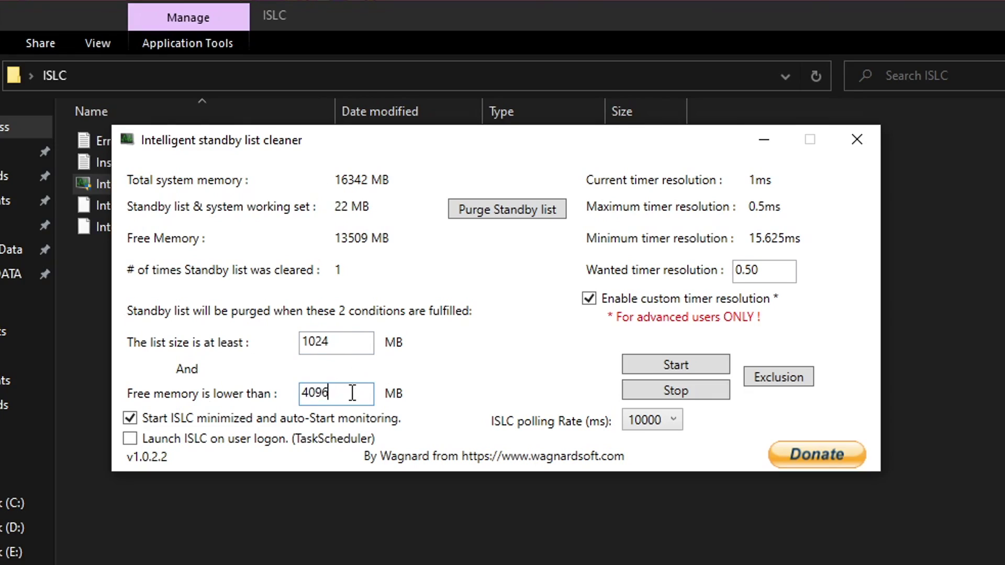
pyautogui.write('8000')
pyautogui.click(130, 438)
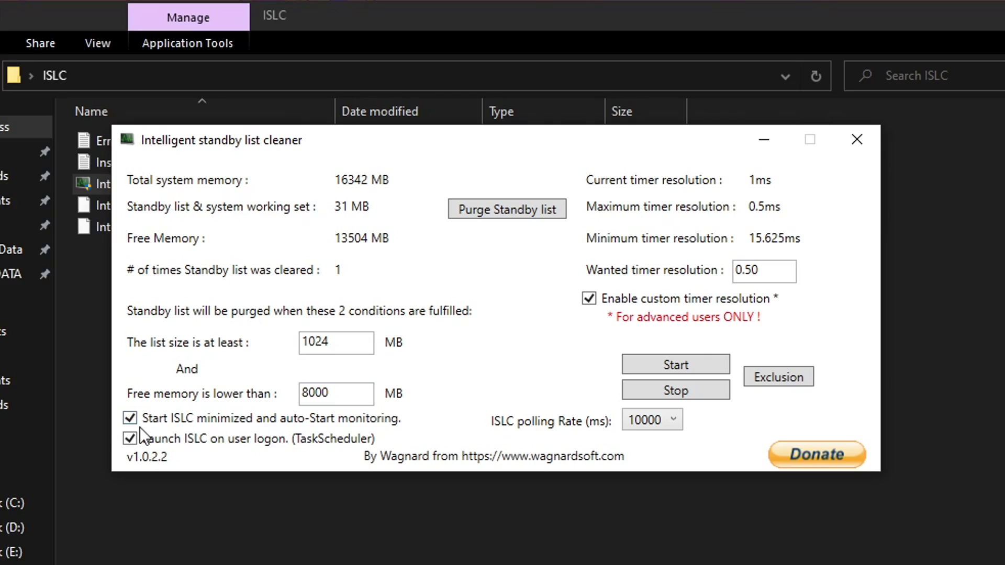
# Set the wanted timer resolution to 0.50 and leave the custom timer resolution option enabled
pyautogui.doubleClick(772, 271)
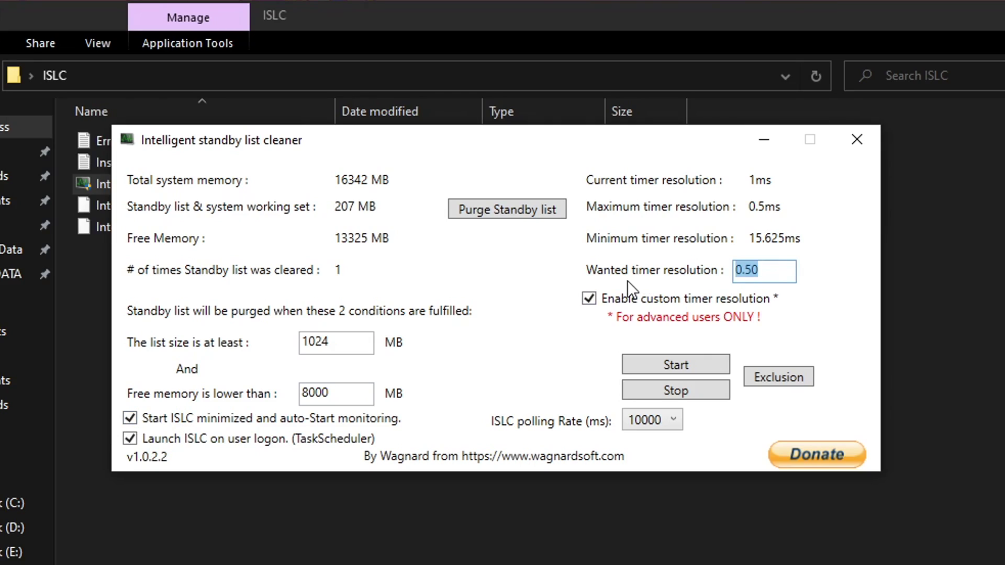
pyautogui.write('0.00')
pyautogui.press('Left')
pyautogui.press('Left')
pyautogui.write('50')
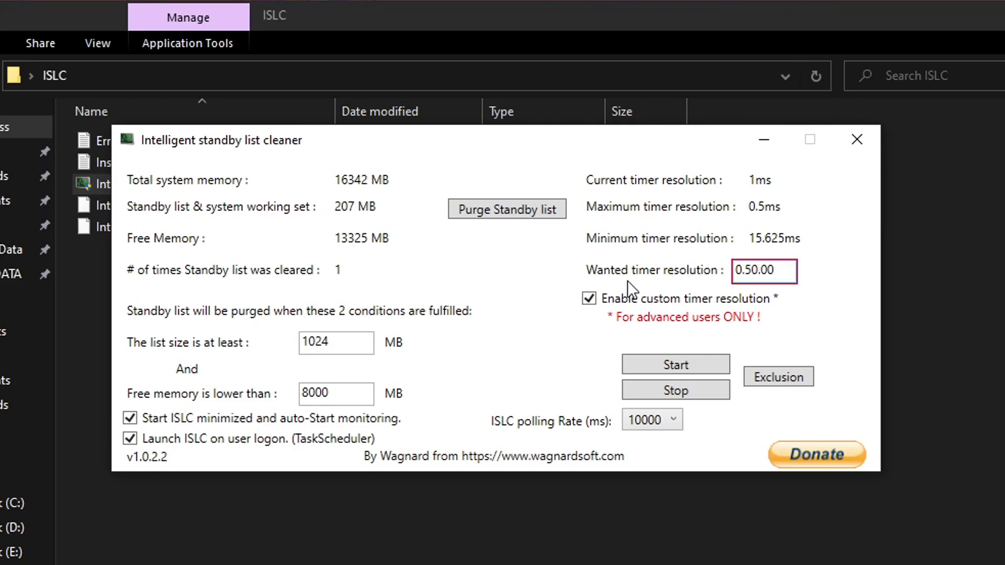
pyautogui.press('Delete')
pyautogui.press('Delete')
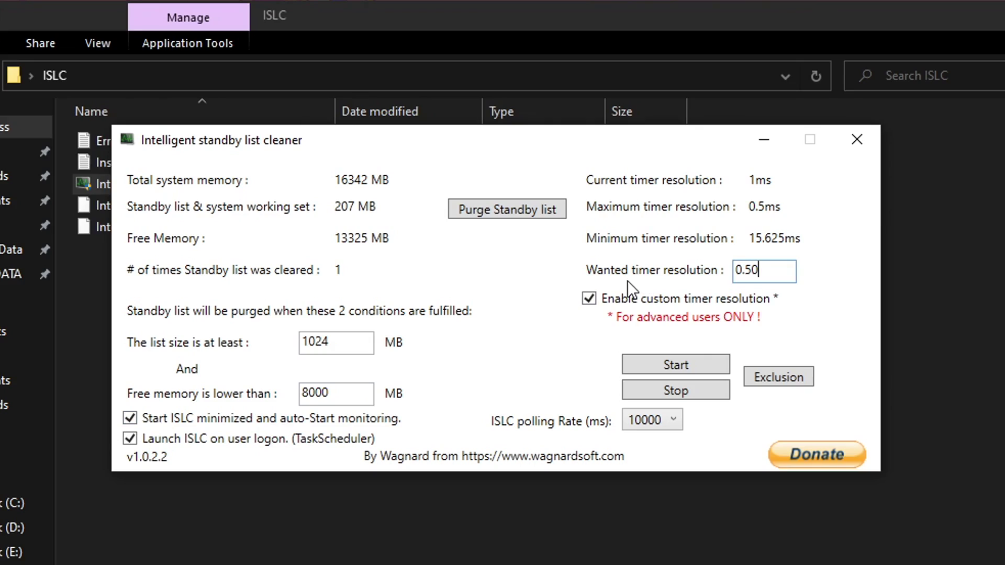
pyautogui.click(710, 297)
pyautogui.click(704, 297)
# Set the ISLC polling rate to 1000 ms and start the monitoring
pyautogui.click(668, 418)
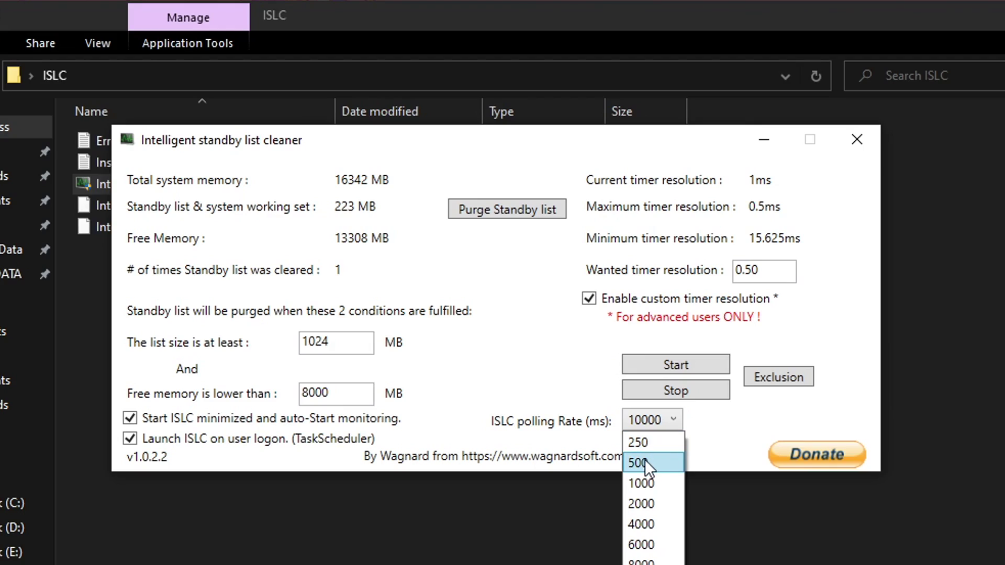
pyautogui.click(662, 485)
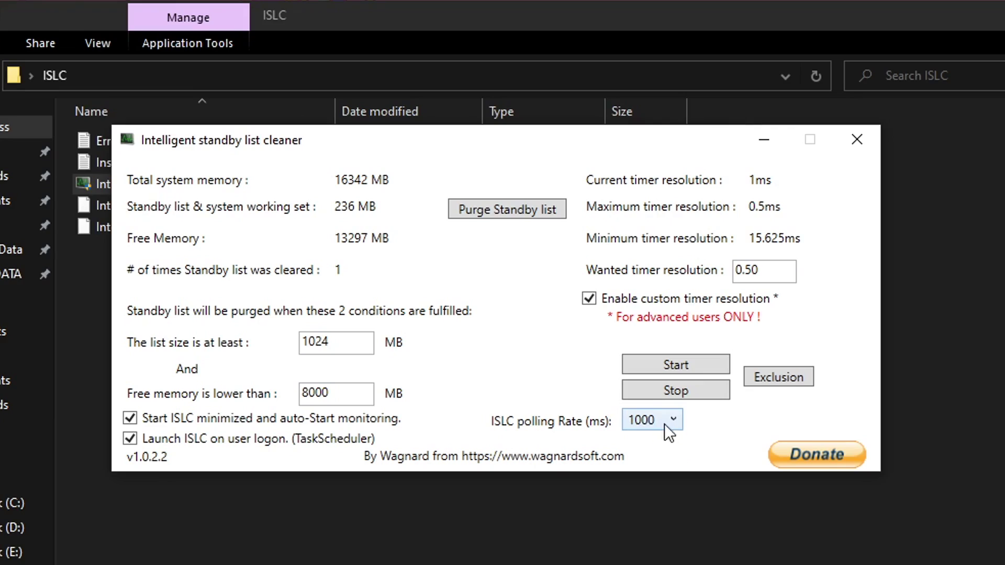
pyautogui.click(686, 365)
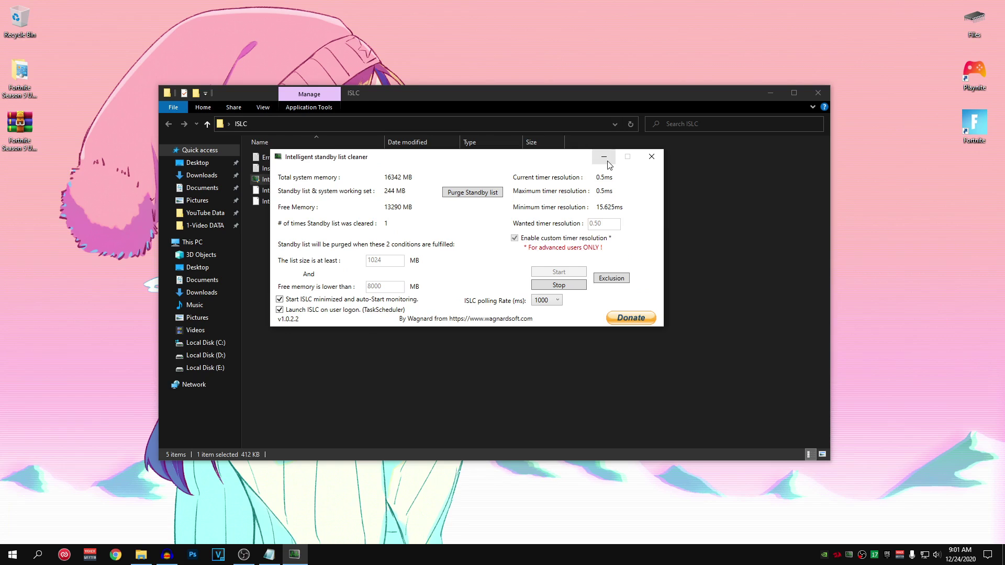
# Minimize ISLC and close its folder, then bring ISLC back up, stop the monitoring and close it
pyautogui.click(604, 157)
pyautogui.click(815, 92)
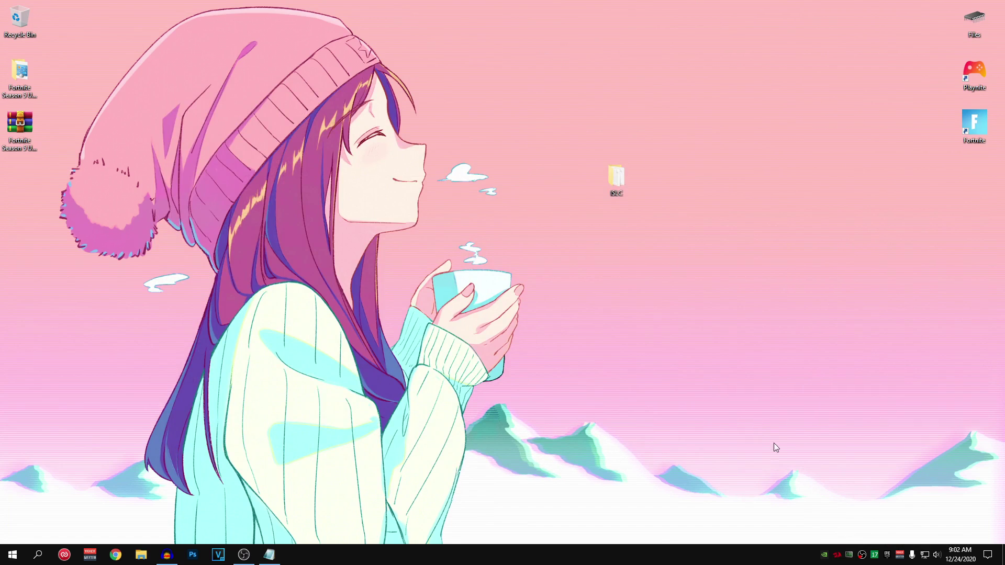
pyautogui.click(848, 554)
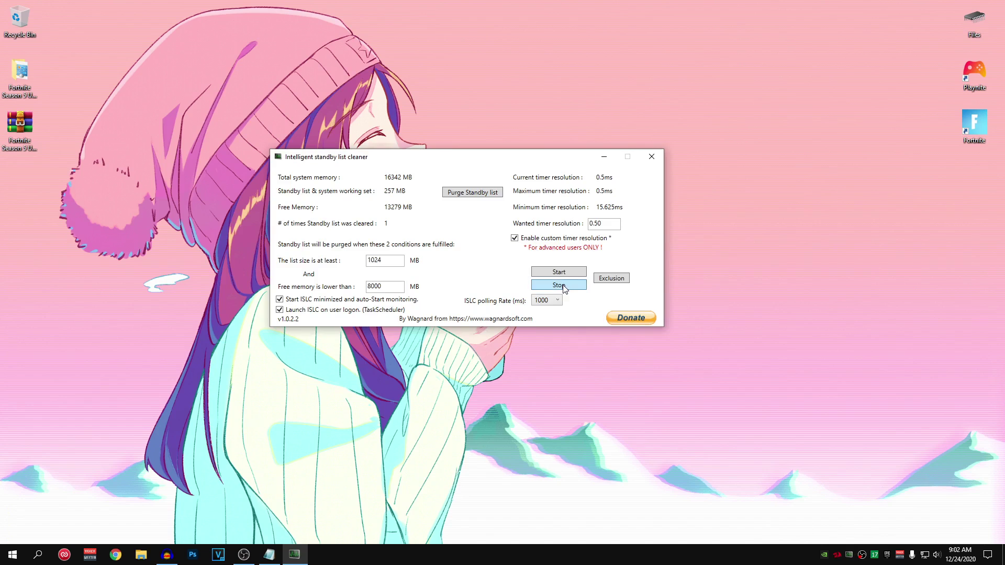
pyautogui.click(649, 163)
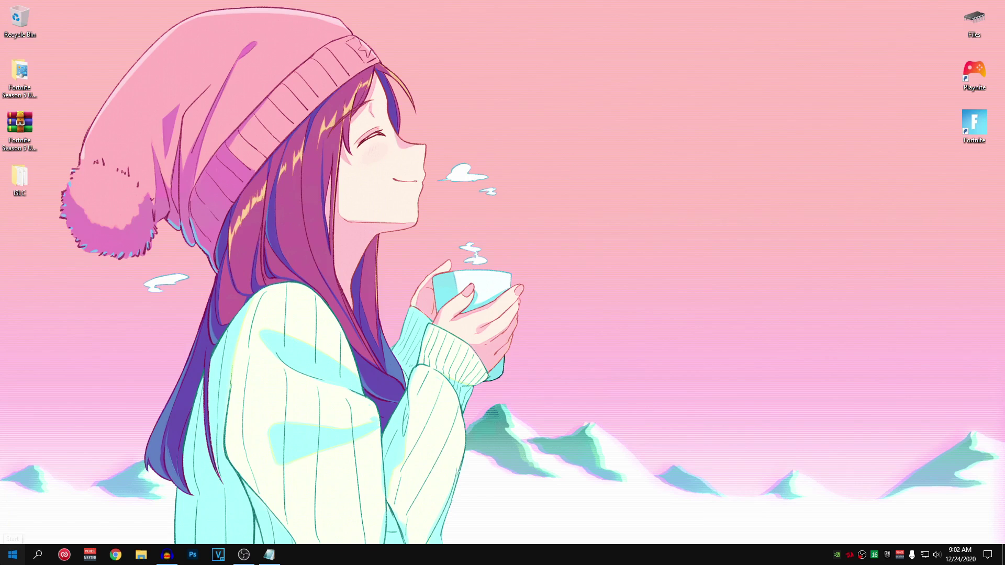
# Find This PC, open its properties and go through the advanced system settings to the Performance Options
pyautogui.click(12, 555)
pyautogui.write('this pc')
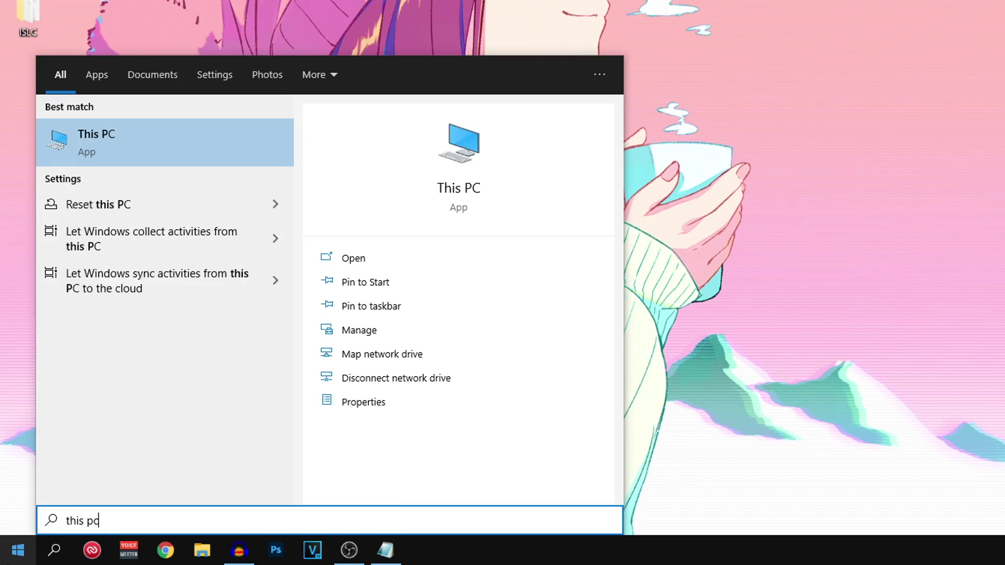
pyautogui.click(398, 404)
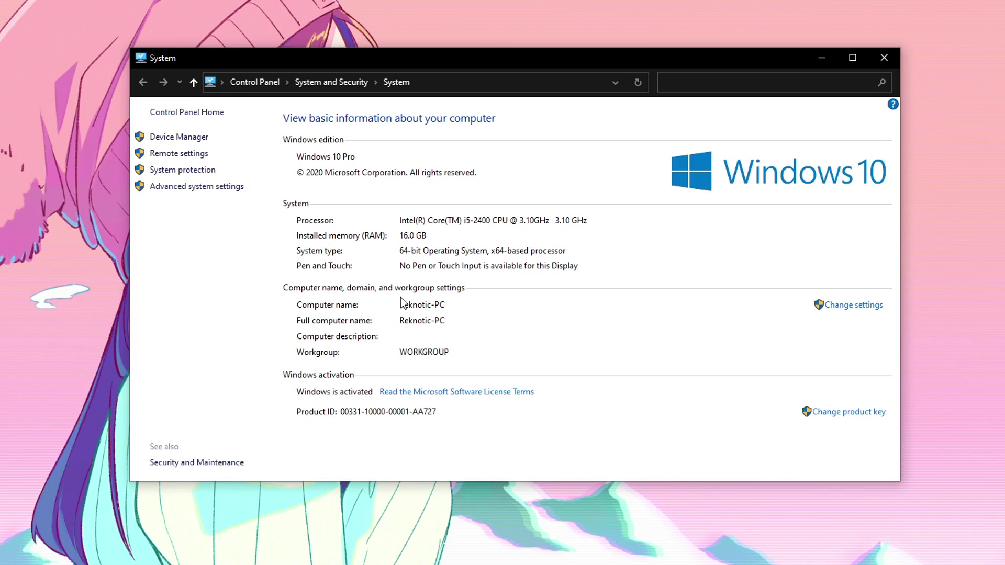
pyautogui.click(206, 188)
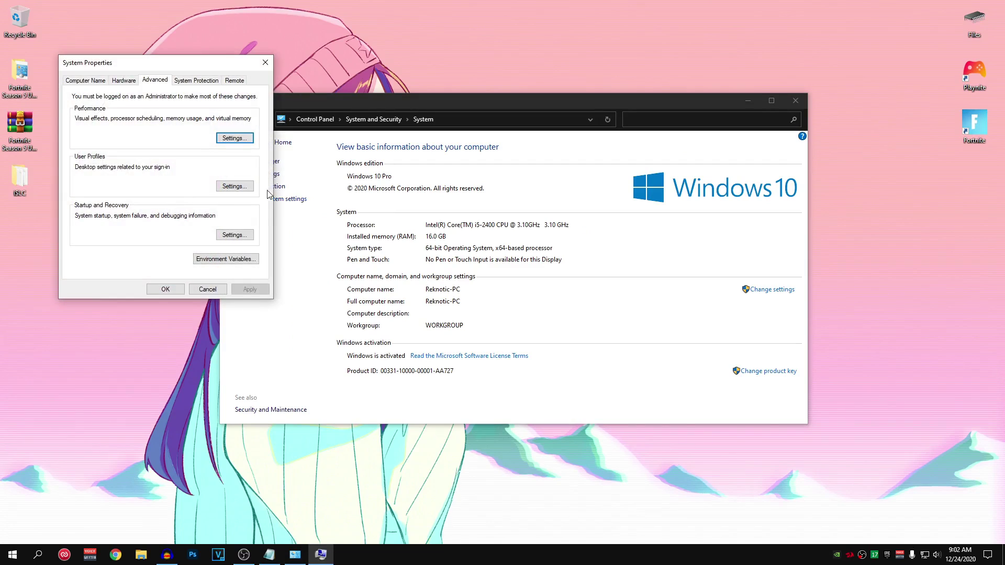
pyautogui.click(157, 108)
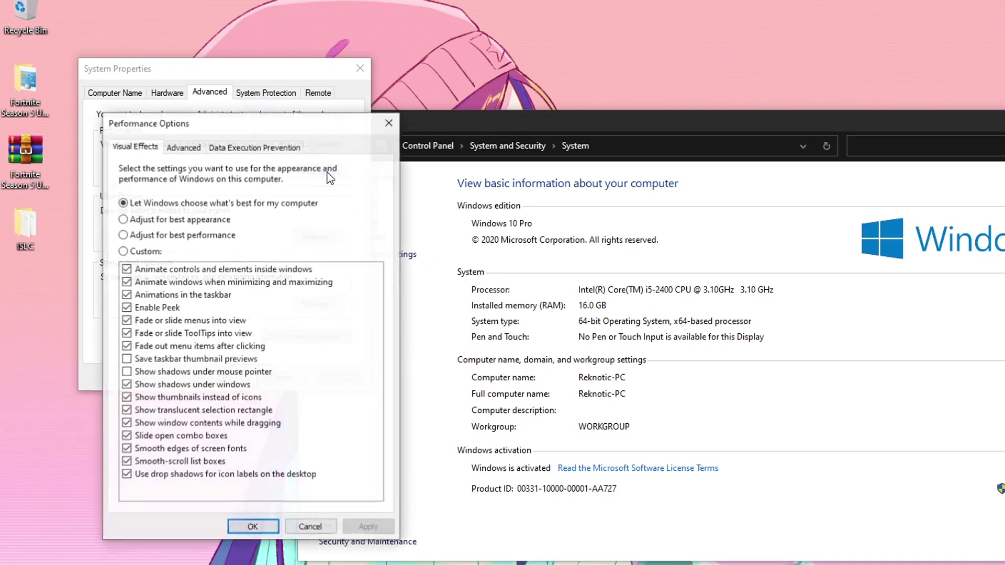
# Set processor scheduling to adjust for best performance of Programs, trying Background services as the alternative
pyautogui.click(175, 147)
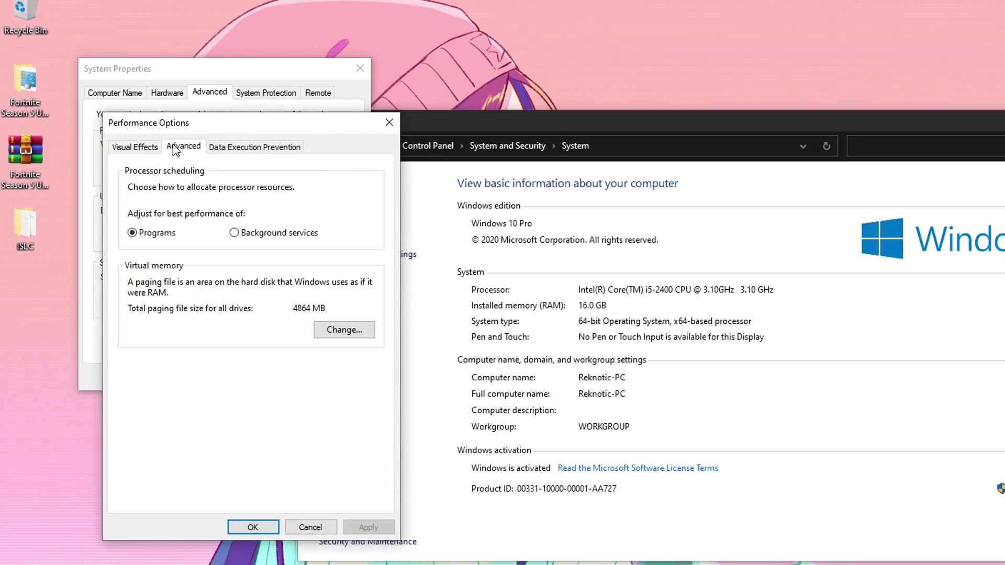
pyautogui.click(274, 241)
pyautogui.click(167, 236)
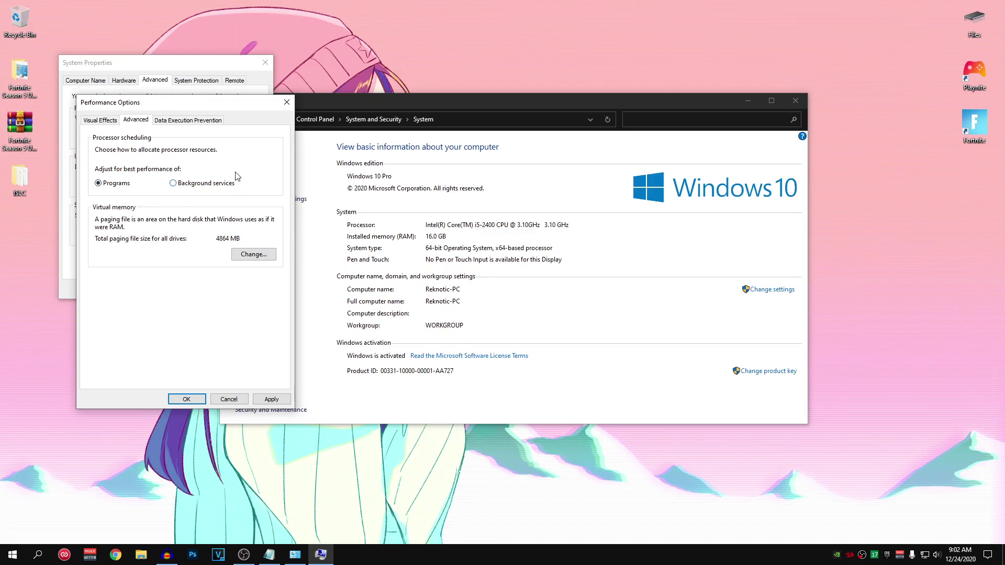
pyautogui.click(193, 186)
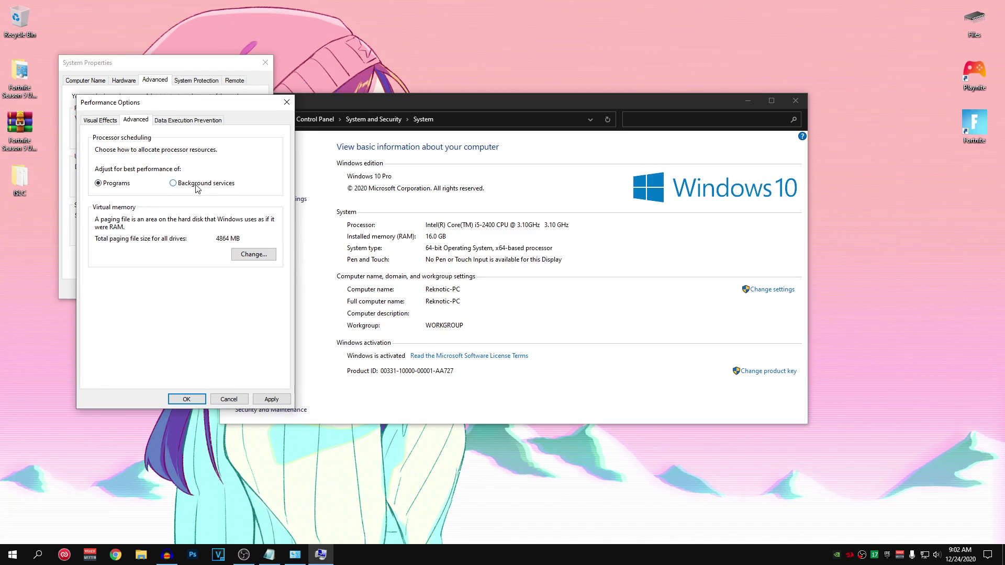
pyautogui.click(112, 187)
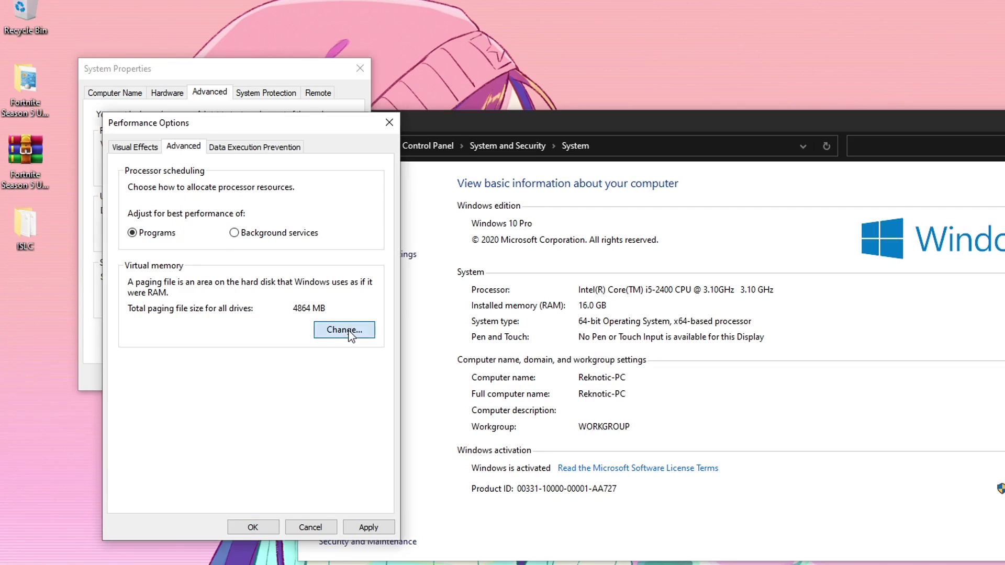
# Let Windows automatically manage the paging file size for all drives and acknowledge the restart notice
pyautogui.click(253, 254)
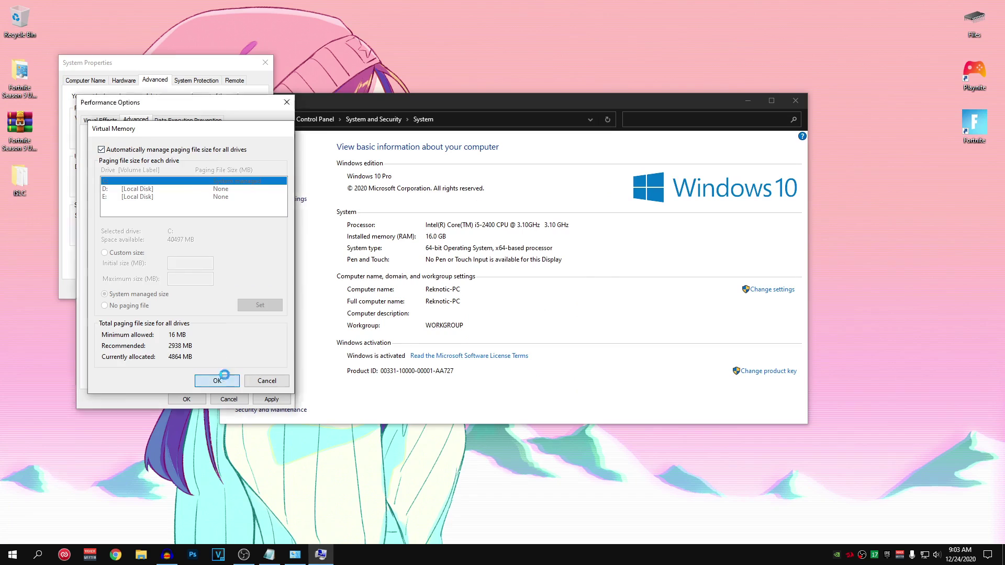
pyautogui.click(294, 502)
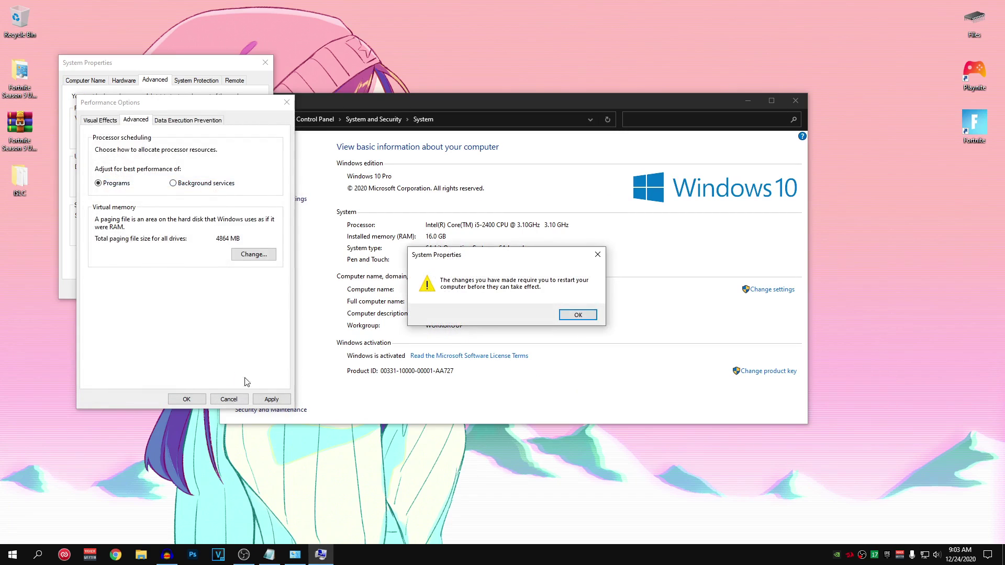
pyautogui.click(577, 315)
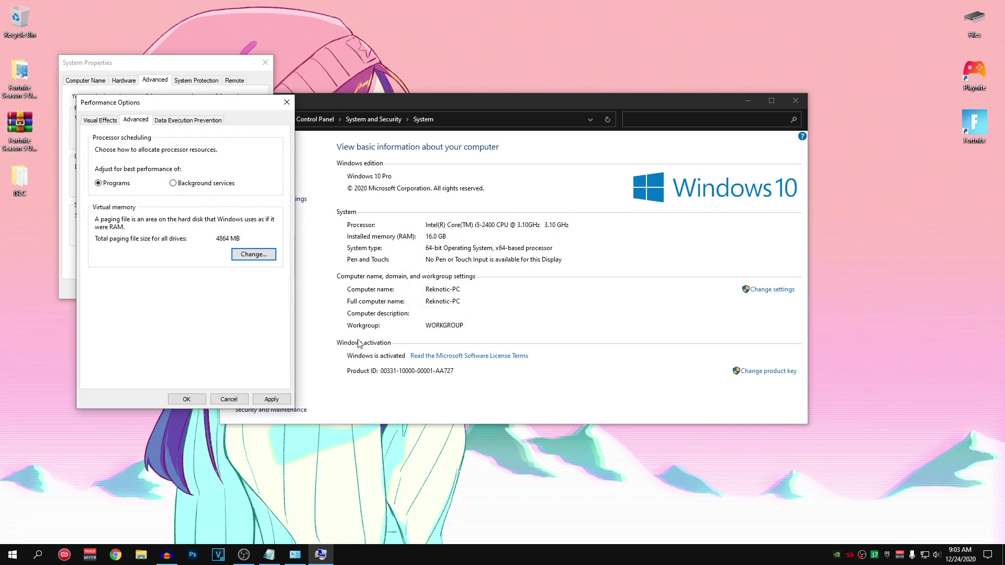
# Apply and confirm the performance and system properties, postpone the restart and close the System window
pyautogui.click(271, 399)
pyautogui.click(187, 399)
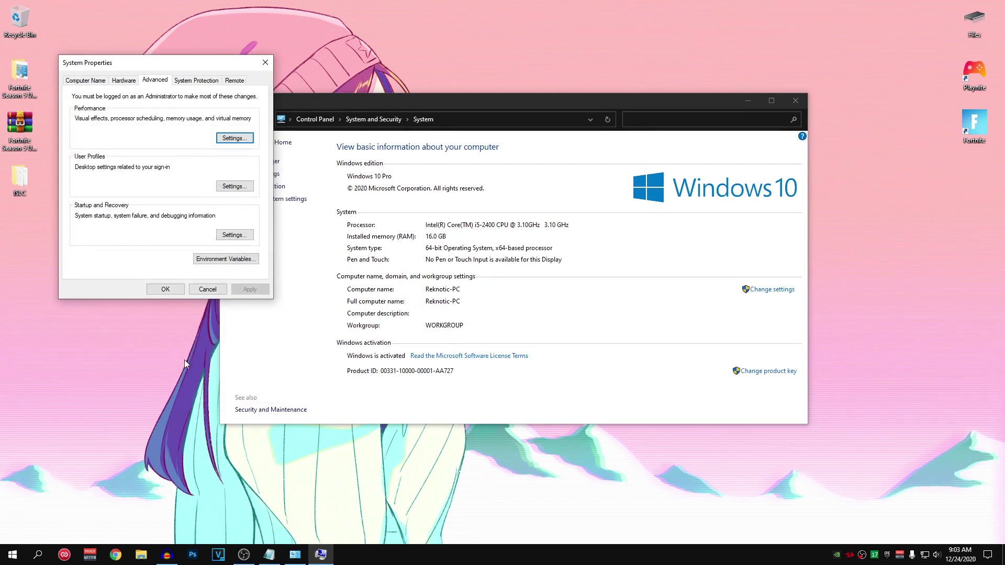
pyautogui.click(161, 287)
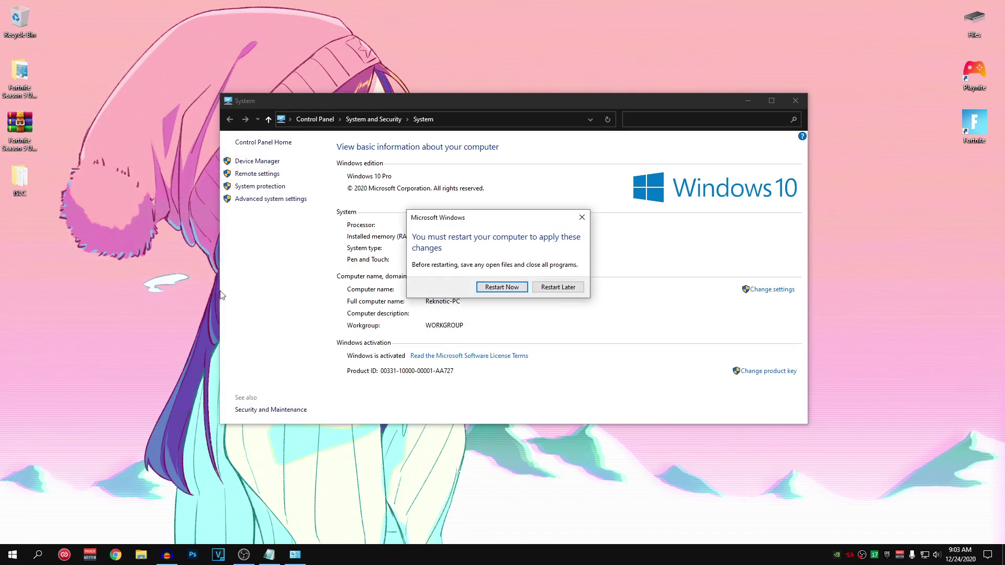
pyautogui.click(557, 288)
pyautogui.click(795, 101)
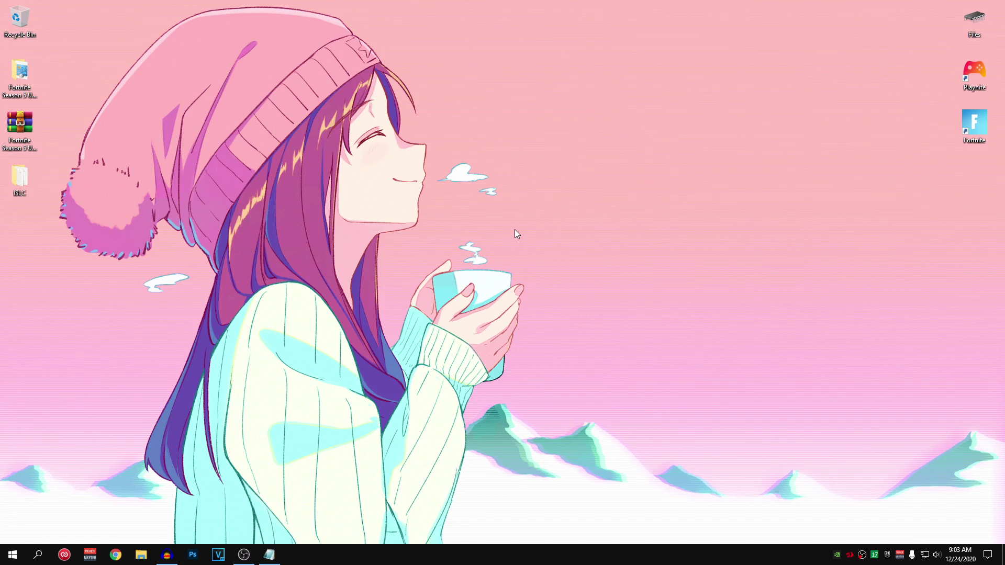
# Open the Windows display settings and keep the size of text, apps and other items at 100% (Recommended)
pyautogui.click(13, 555)
pyautogui.click(14, 508)
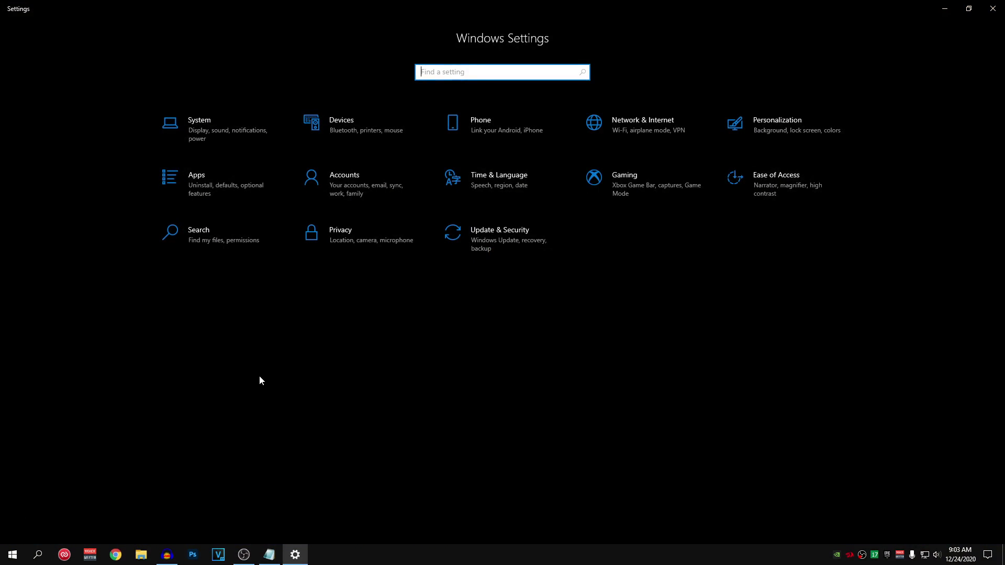
pyautogui.click(213, 134)
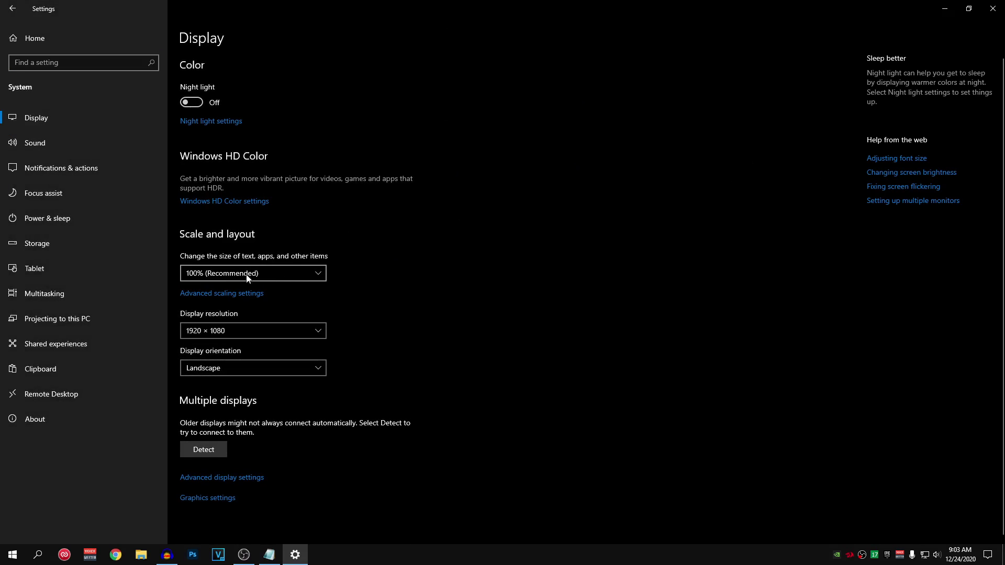
pyautogui.click(300, 274)
pyautogui.click(265, 271)
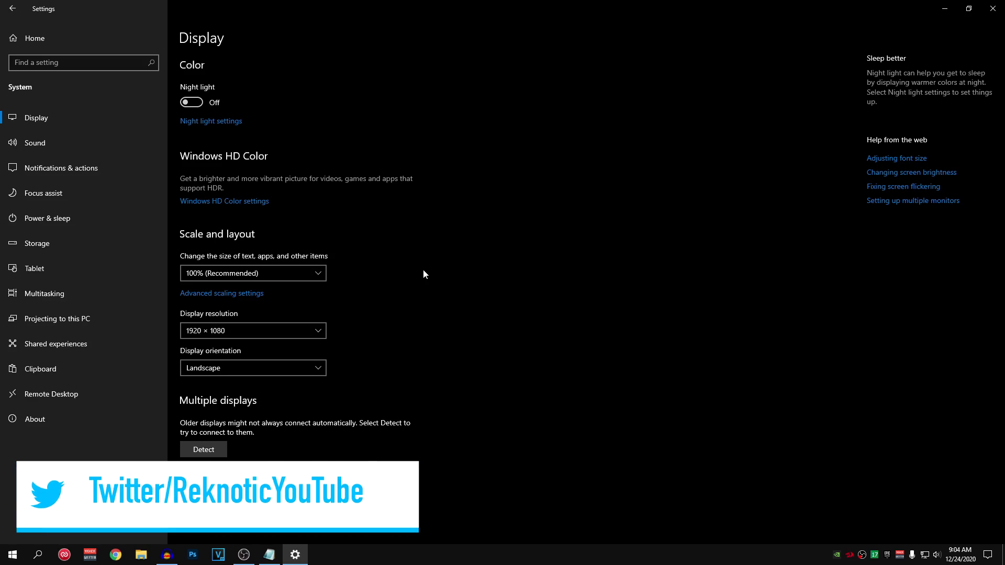
pyautogui.click(280, 273)
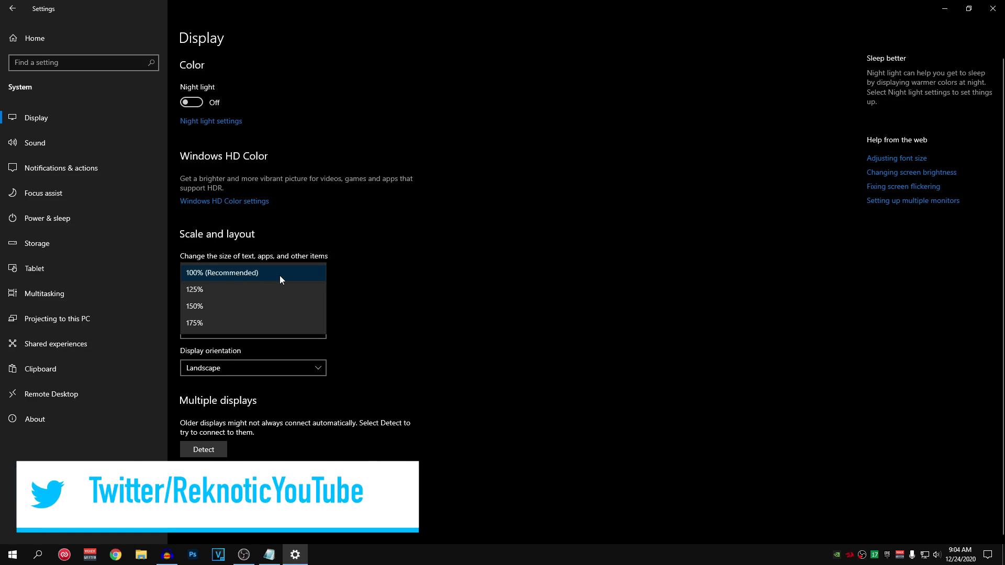
pyautogui.click(279, 275)
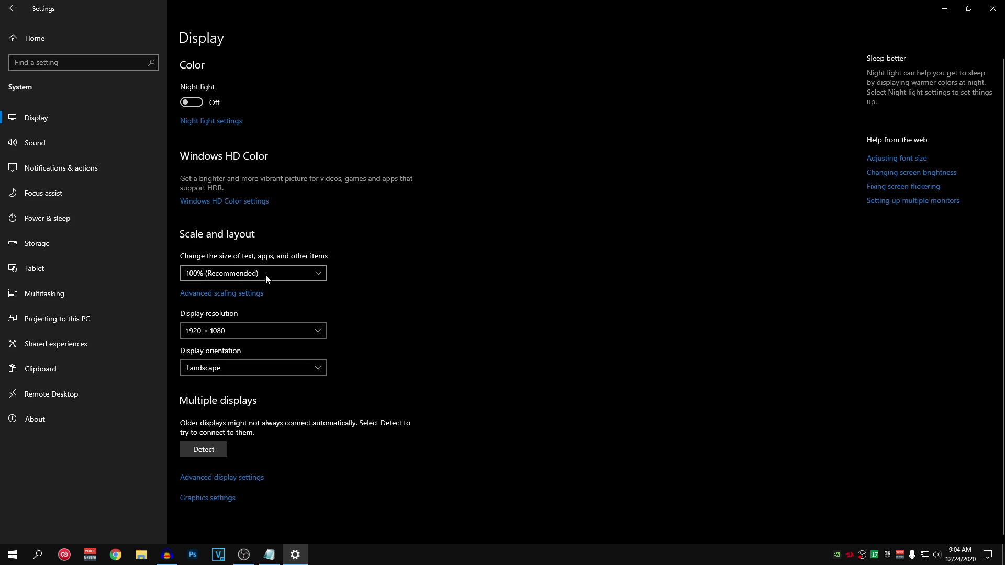
# Review the Notifications & actions and Focus assist settings, then return to the Windows Settings overview
pyautogui.click(111, 172)
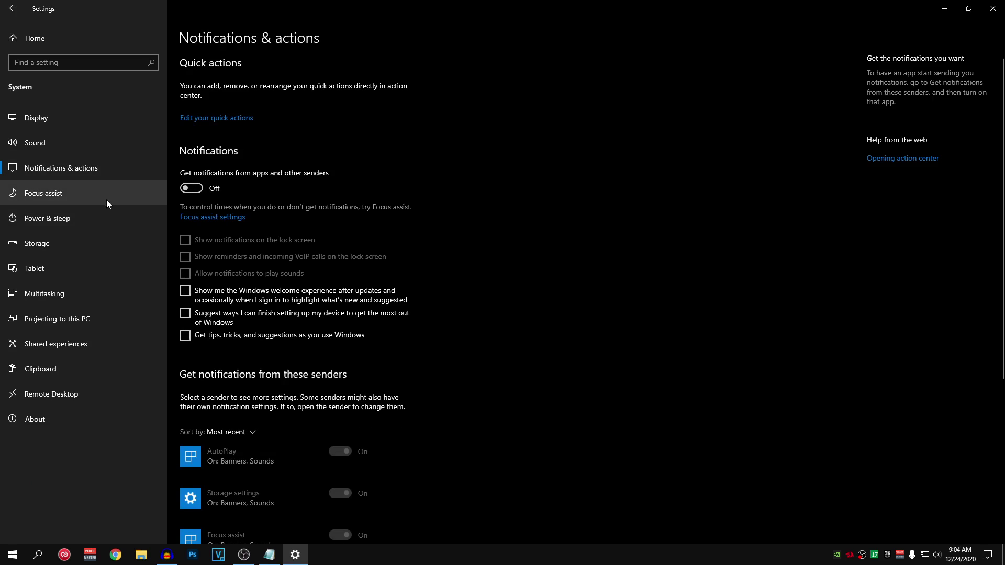
pyautogui.click(77, 192)
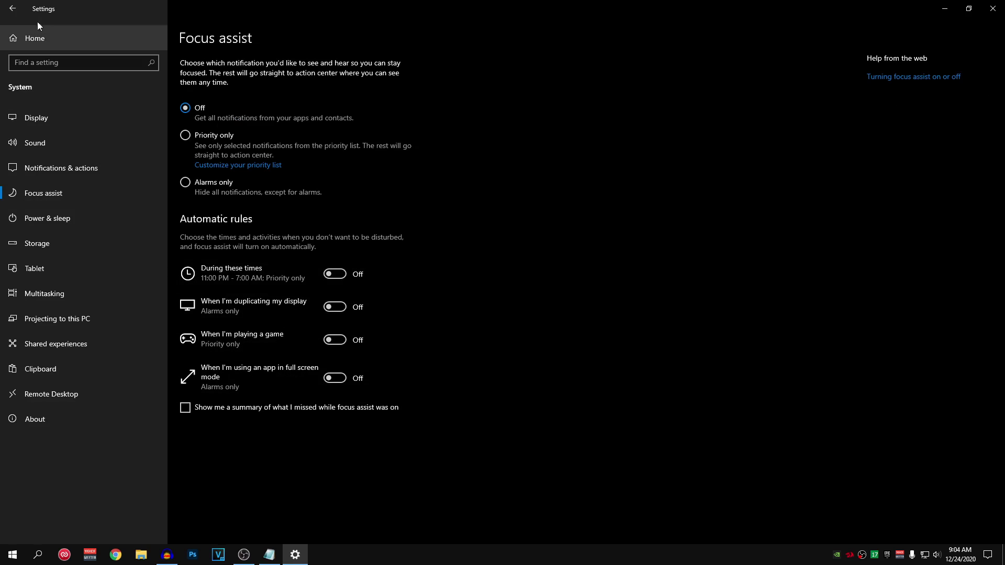
pyautogui.click(12, 8)
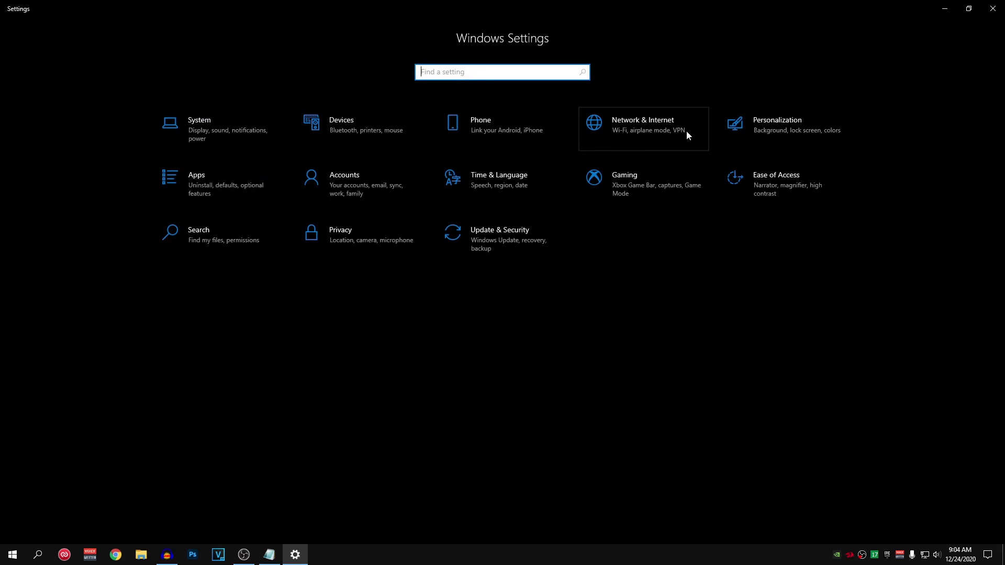
# Turn transparency effects on and back off in the Colors settings under Personalization
pyautogui.click(776, 128)
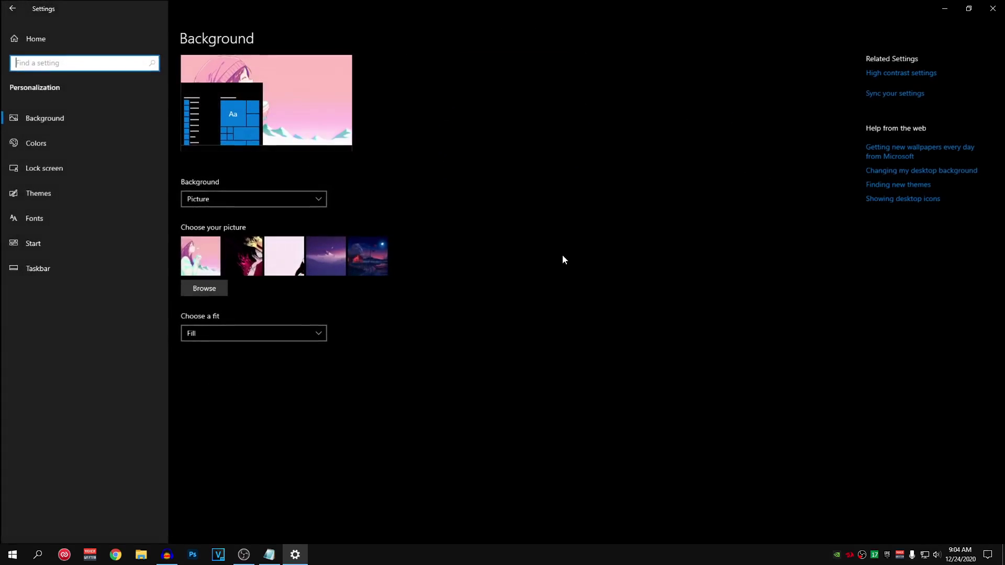
pyautogui.click(72, 143)
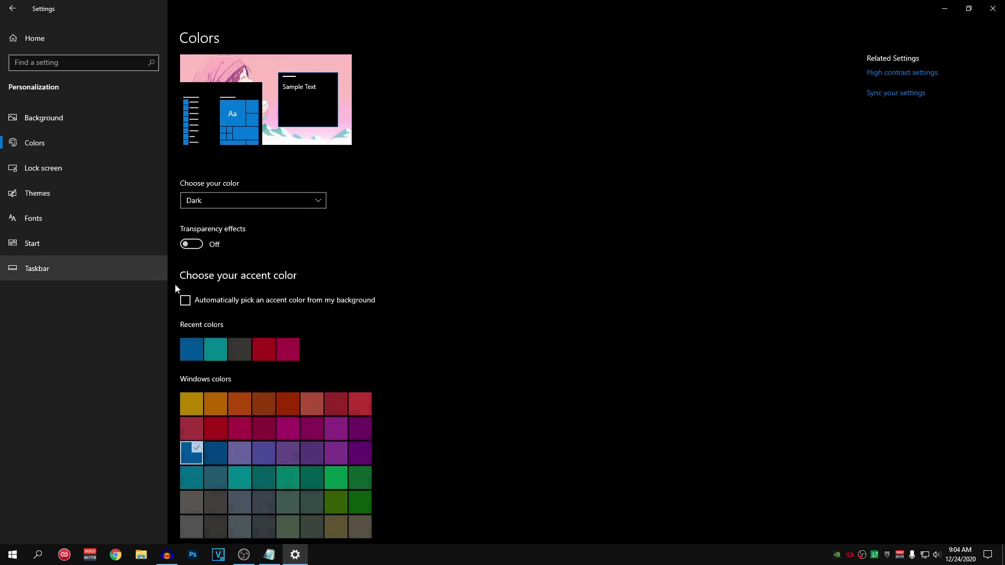
pyautogui.click(190, 245)
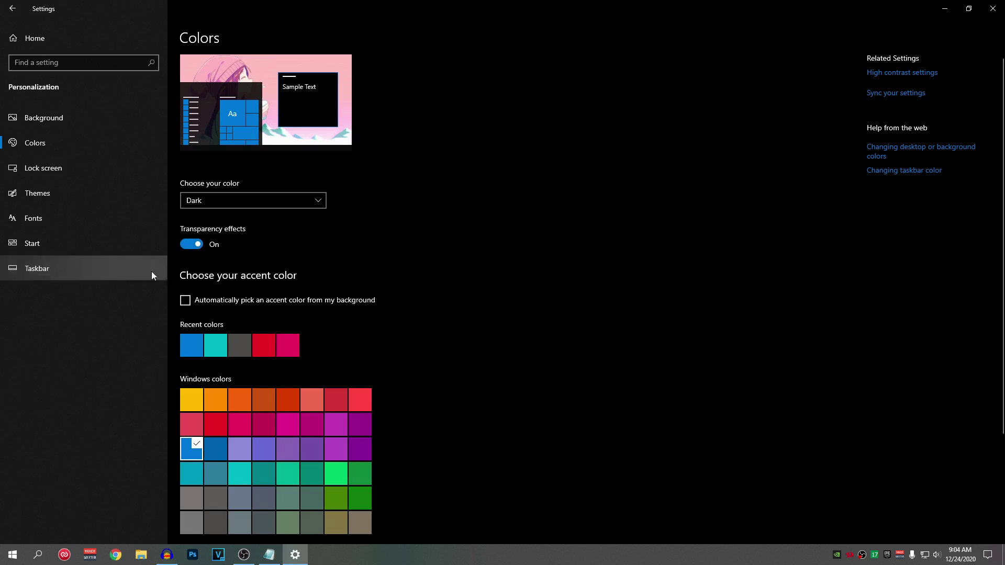
pyautogui.click(192, 249)
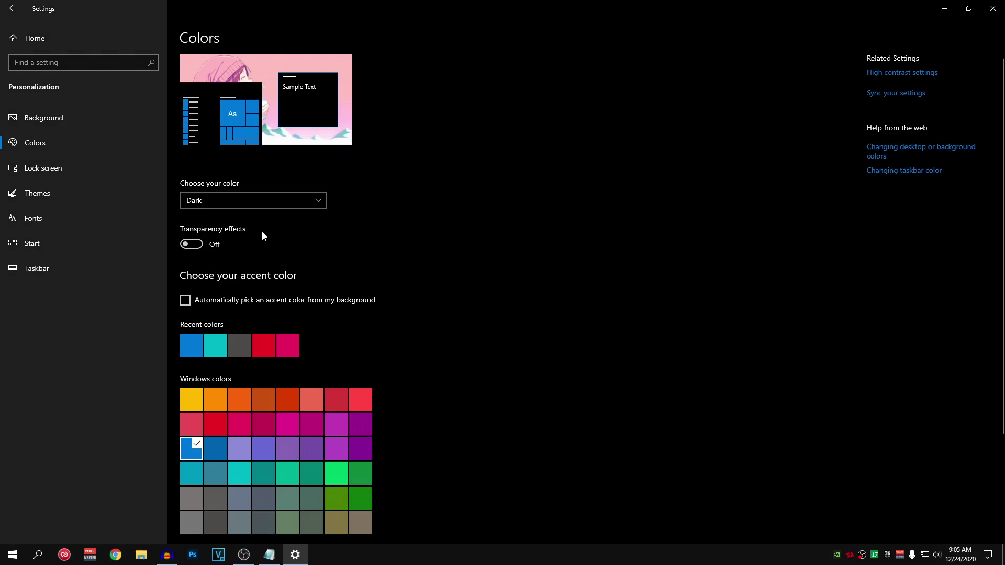
# Review which startup apps are enabled in the Apps settings and their impact
pyautogui.click(18, 9)
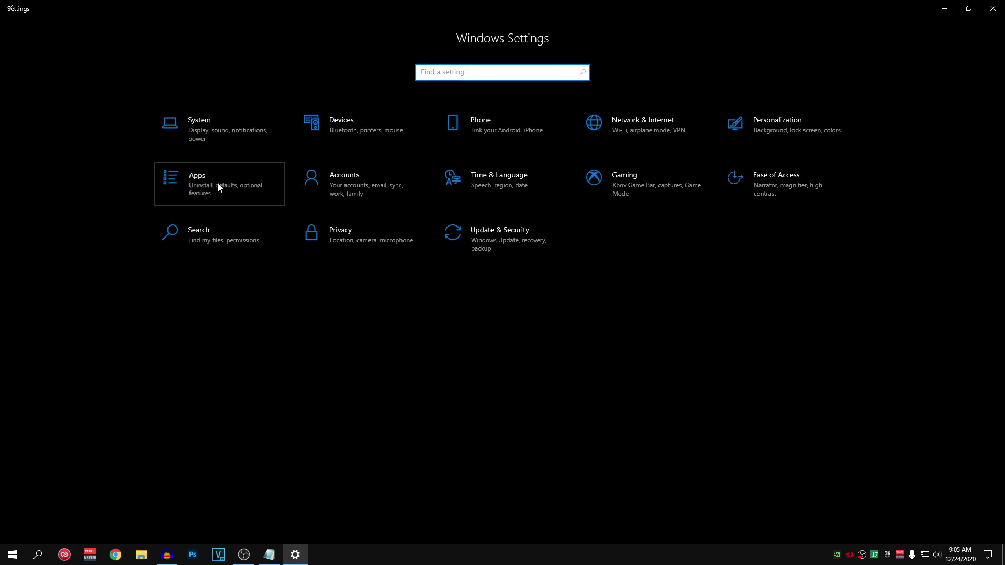
pyautogui.click(218, 185)
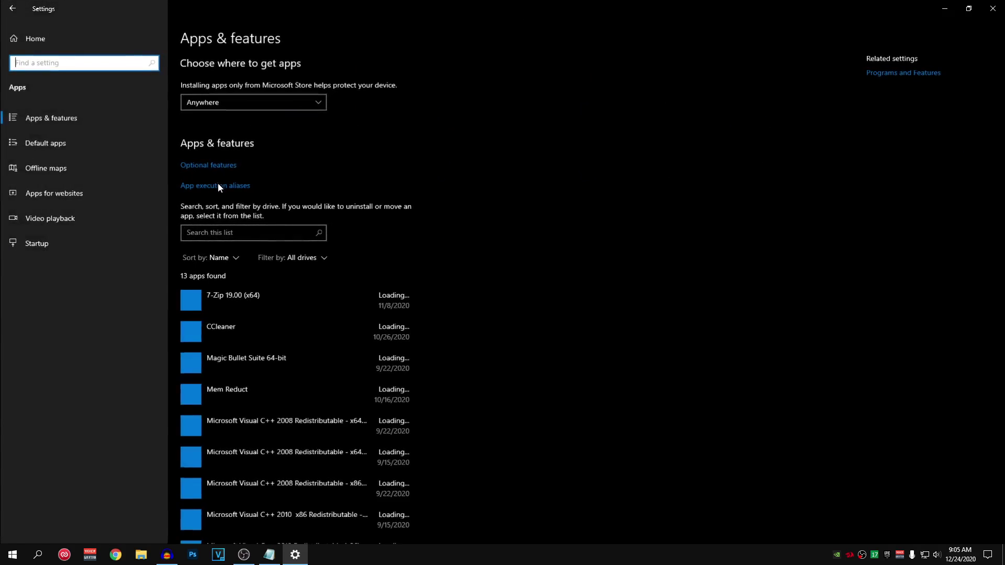
pyautogui.click(61, 246)
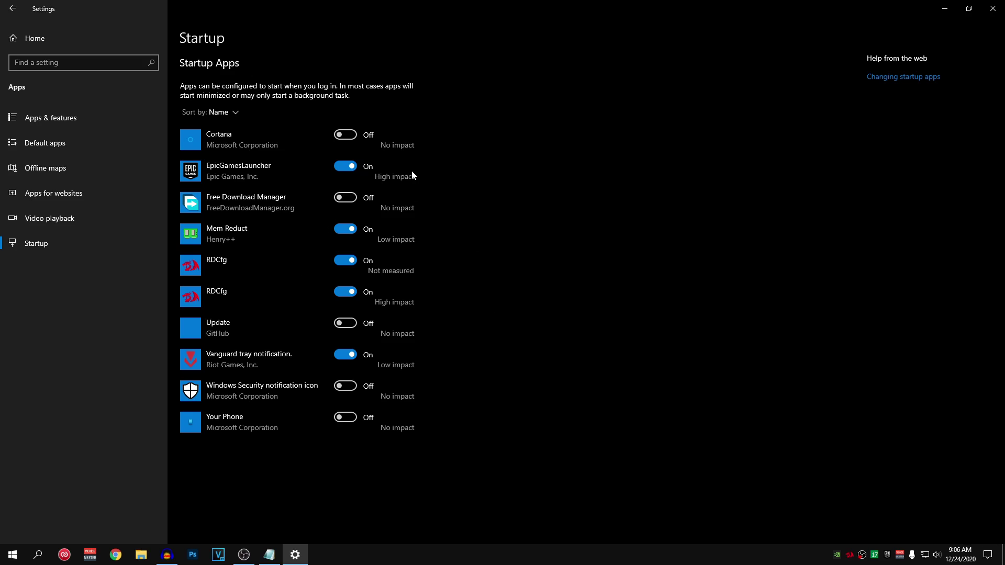
# Check the Xbox Game Bar and Game Mode states in the Gaming settings
pyautogui.click(12, 9)
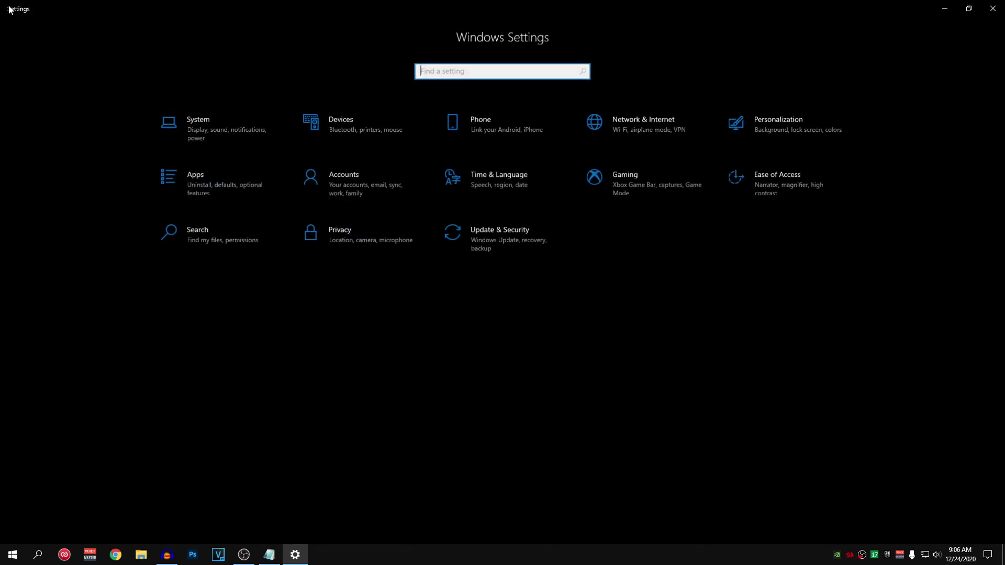
pyautogui.click(630, 187)
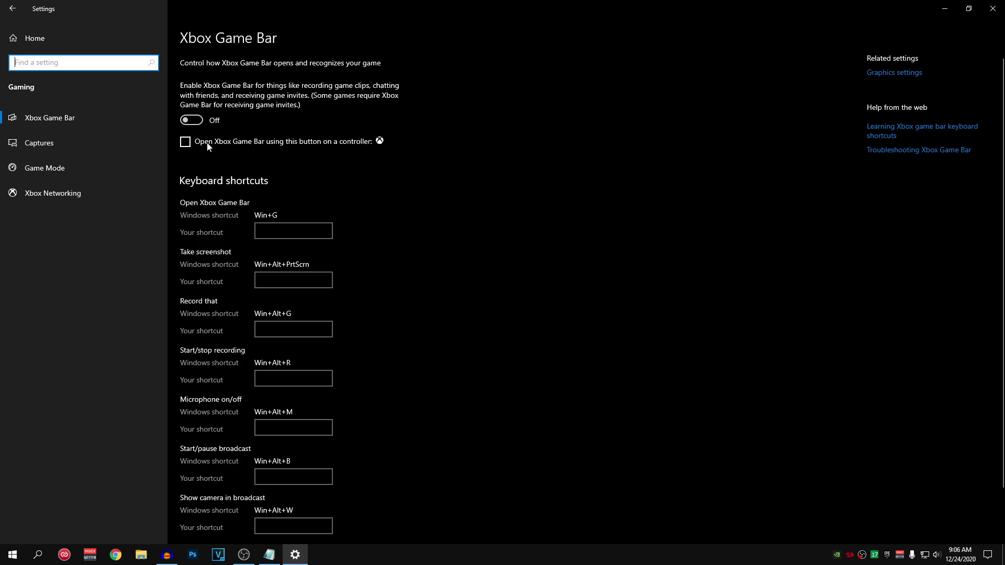
pyautogui.click(87, 174)
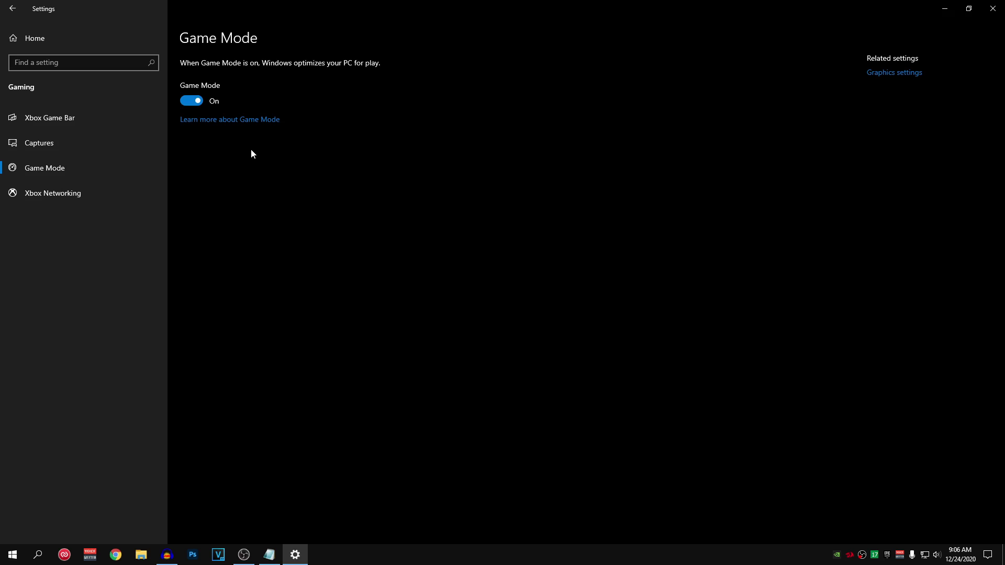
# Open the Graphics settings related to Game Mode and start browsing for a Desktop app to set a preference for
pyautogui.click(912, 74)
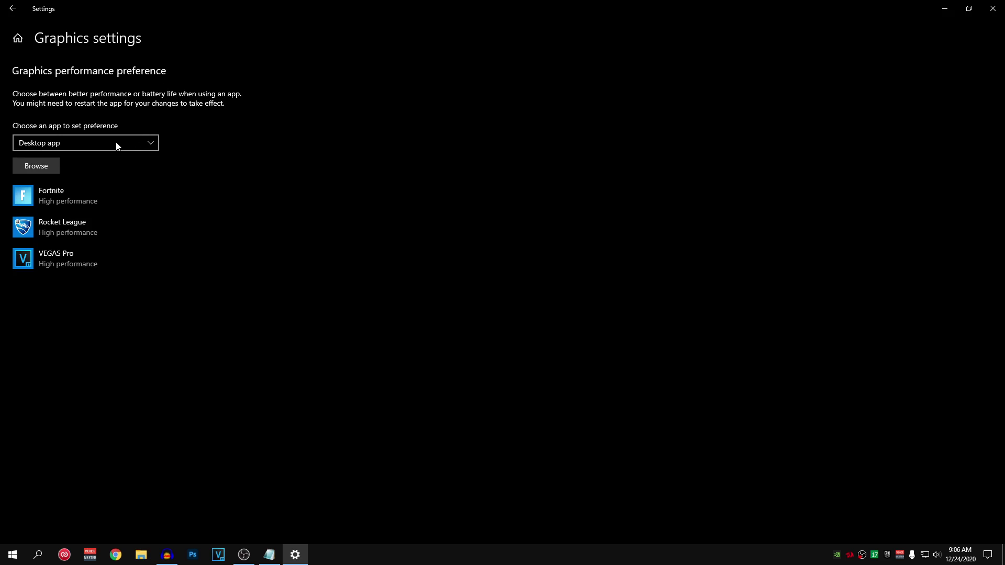
pyautogui.click(82, 148)
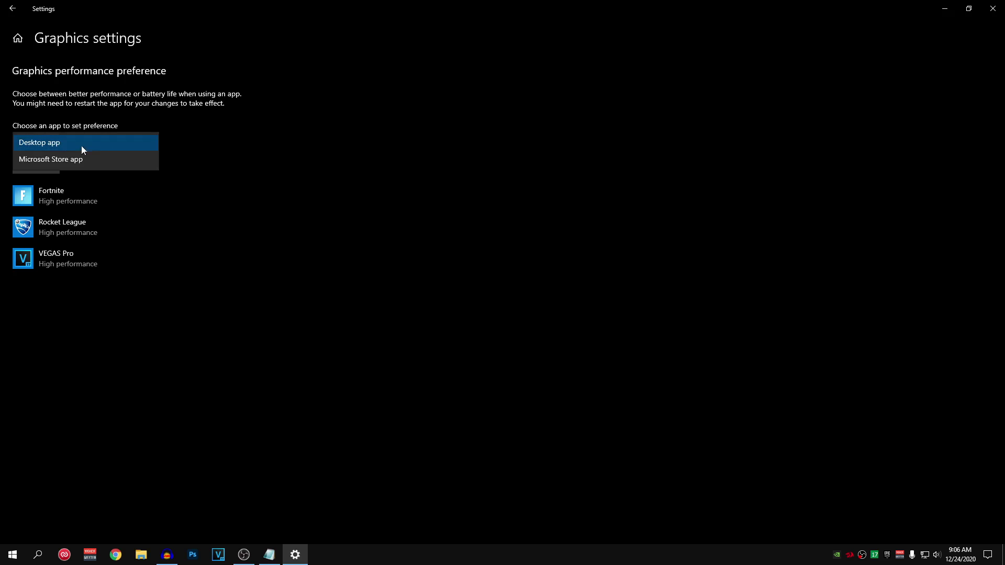
pyautogui.click(89, 142)
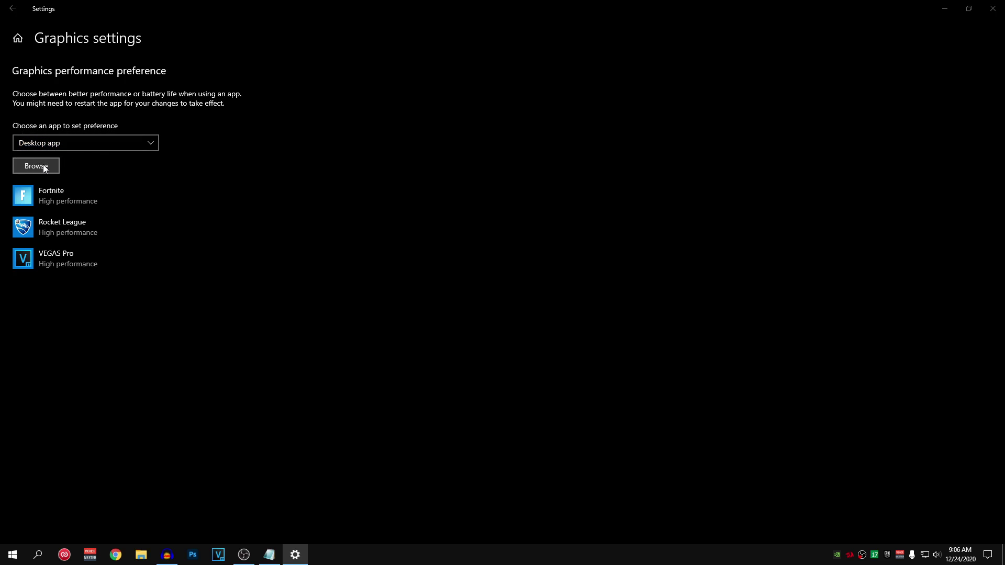
pyautogui.click(44, 168)
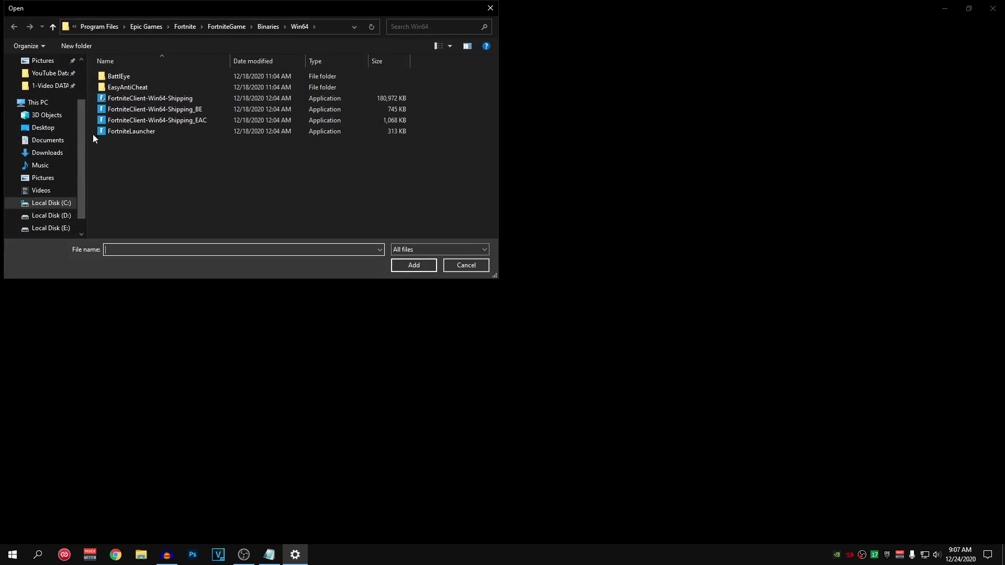
# Add FortniteClient-Win64-Shipping from C:\Program Files\Epic Games\Fortnite\FortniteGame\Binaries\Win64 to the graphics performance app list
pyautogui.click(42, 103)
pyautogui.doubleClick(175, 193)
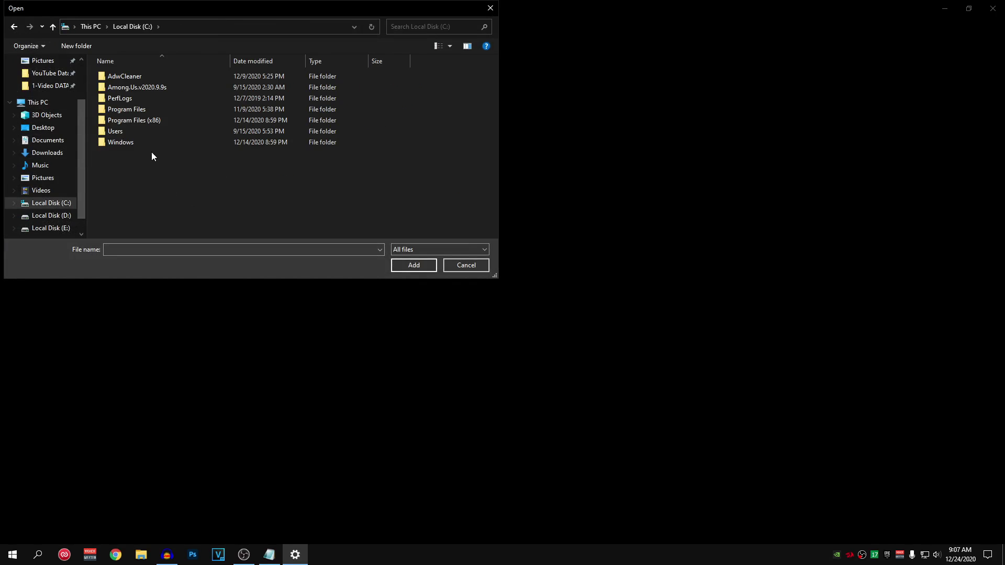
pyautogui.doubleClick(145, 109)
pyautogui.doubleClick(137, 124)
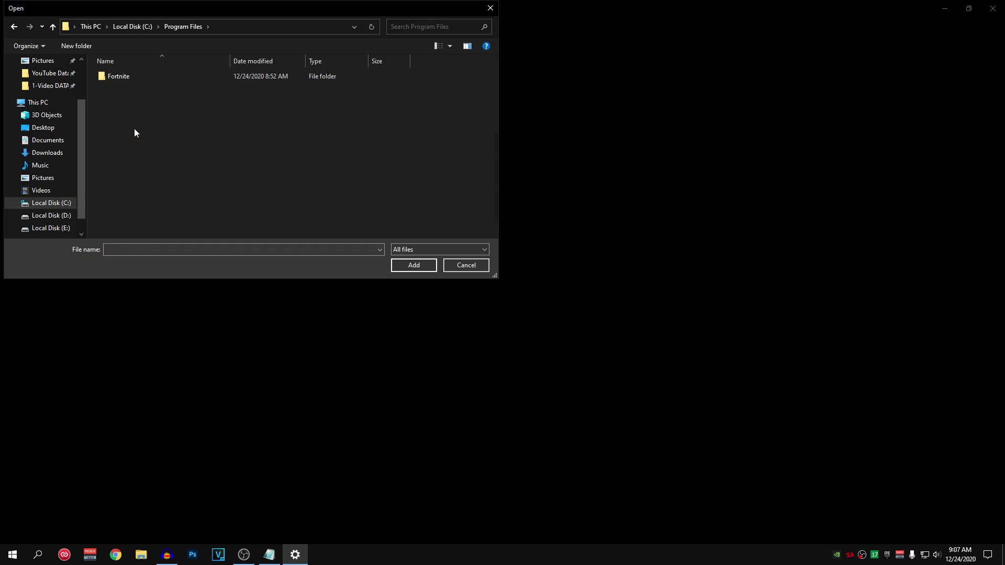
pyautogui.doubleClick(139, 77)
pyautogui.doubleClick(138, 96)
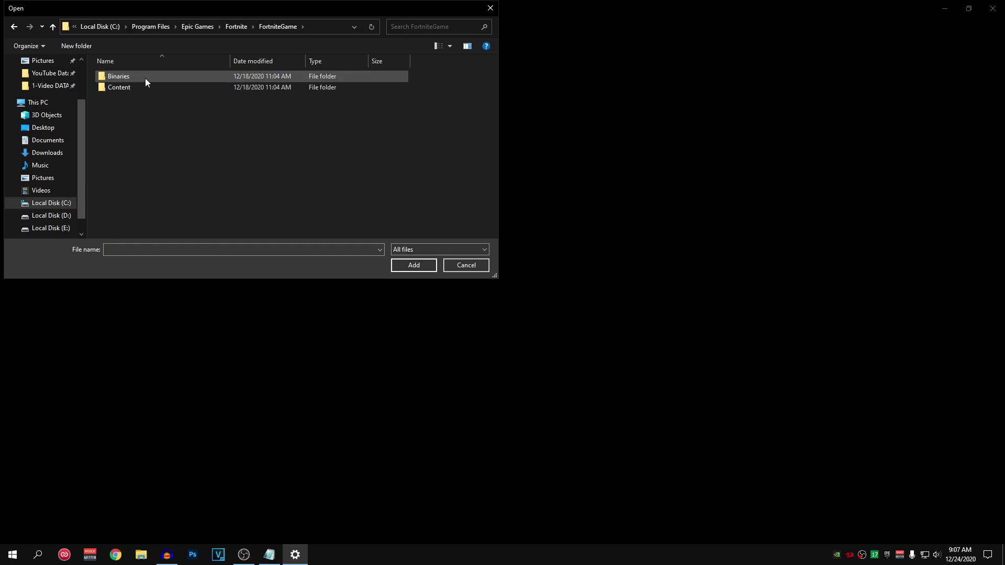
pyautogui.doubleClick(145, 77)
pyautogui.doubleClick(141, 86)
pyautogui.click(140, 98)
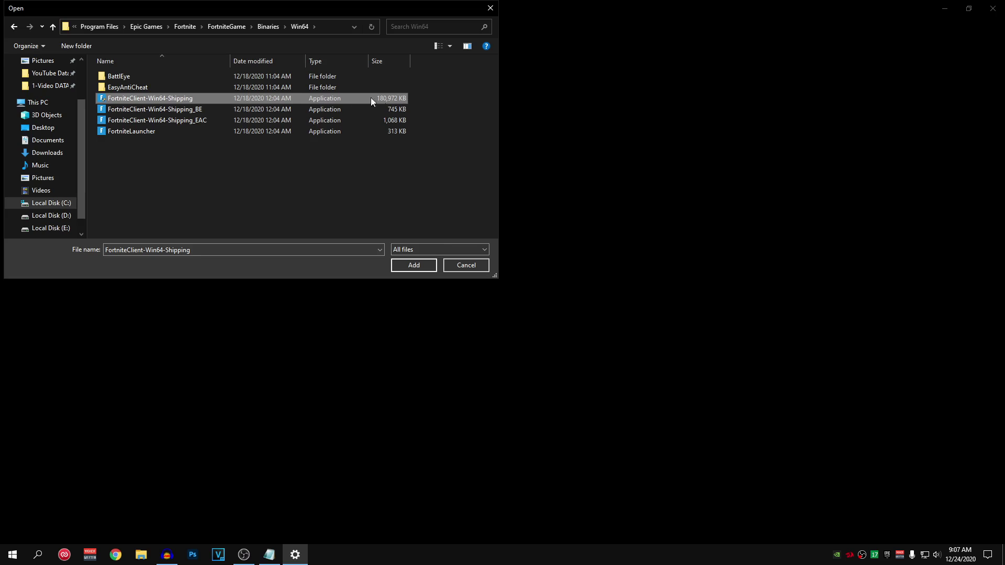
pyautogui.click(407, 266)
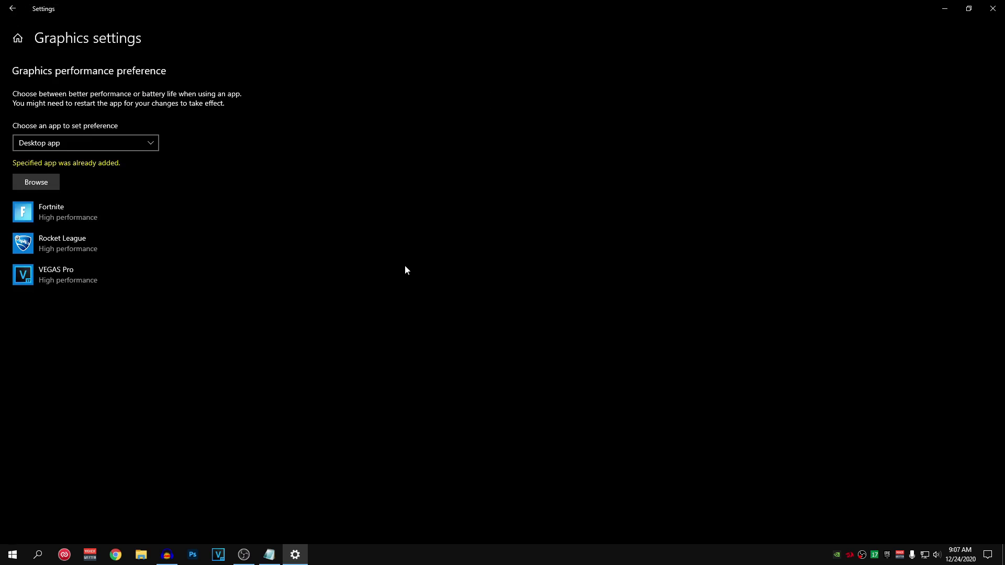
# Save Fortnite's graphics preference as High performance, and return to the Windows Settings overview
pyautogui.click(106, 209)
pyautogui.click(168, 265)
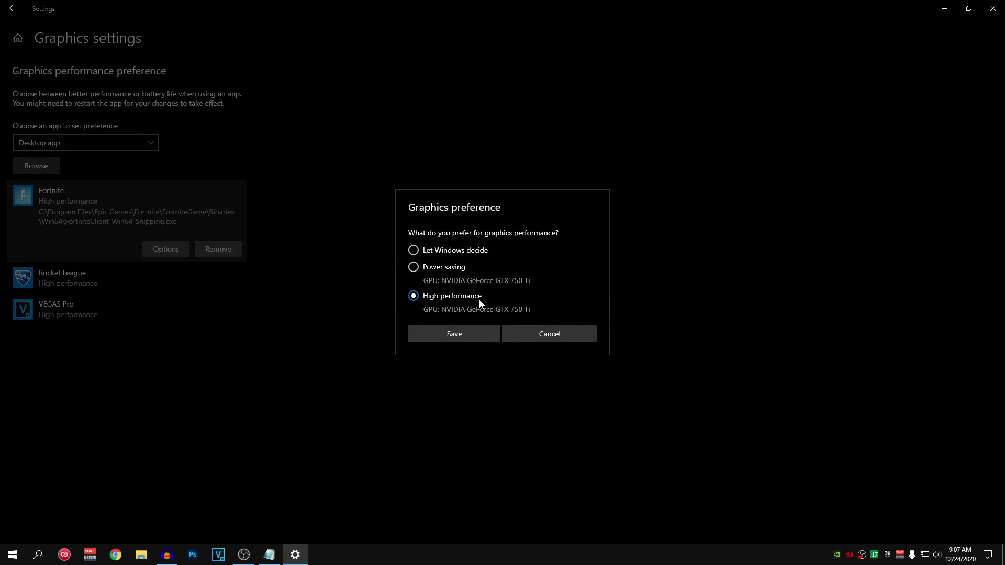
pyautogui.click(469, 336)
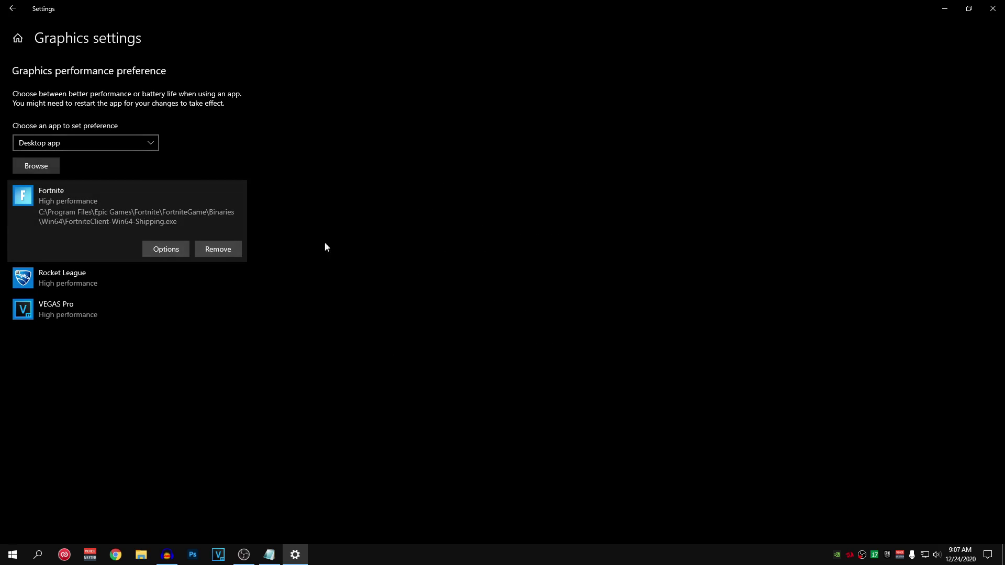
pyautogui.click(13, 9)
pyautogui.click(13, 8)
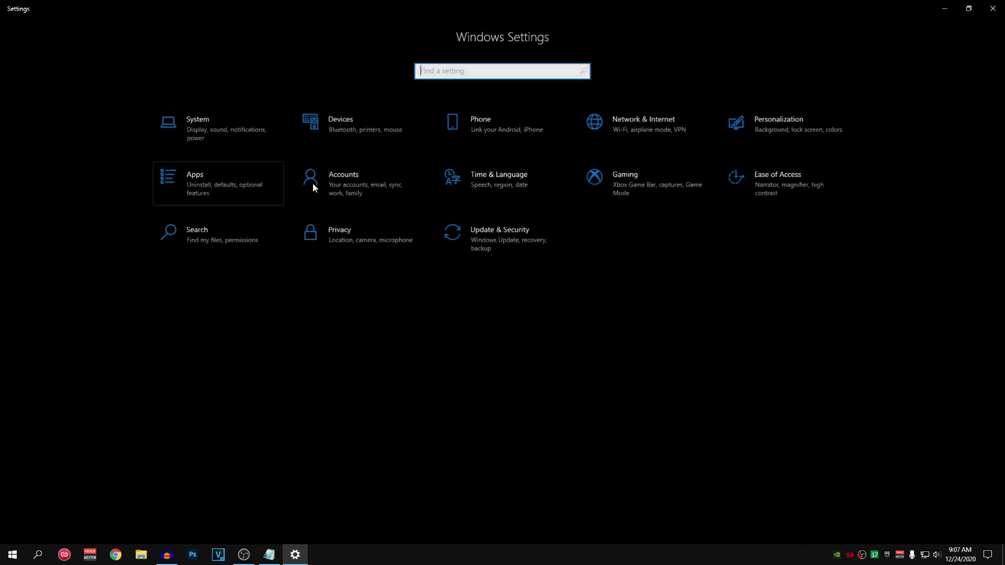
# Review the Search settings for SafeSearch, cloud content search, search history and Windows file indexing
pyautogui.click(241, 238)
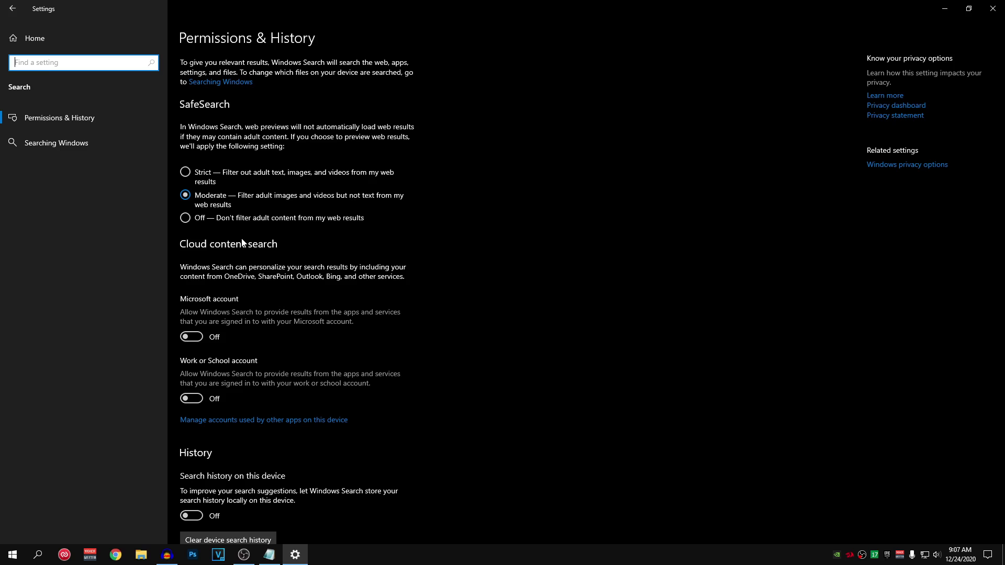
pyautogui.click(237, 223)
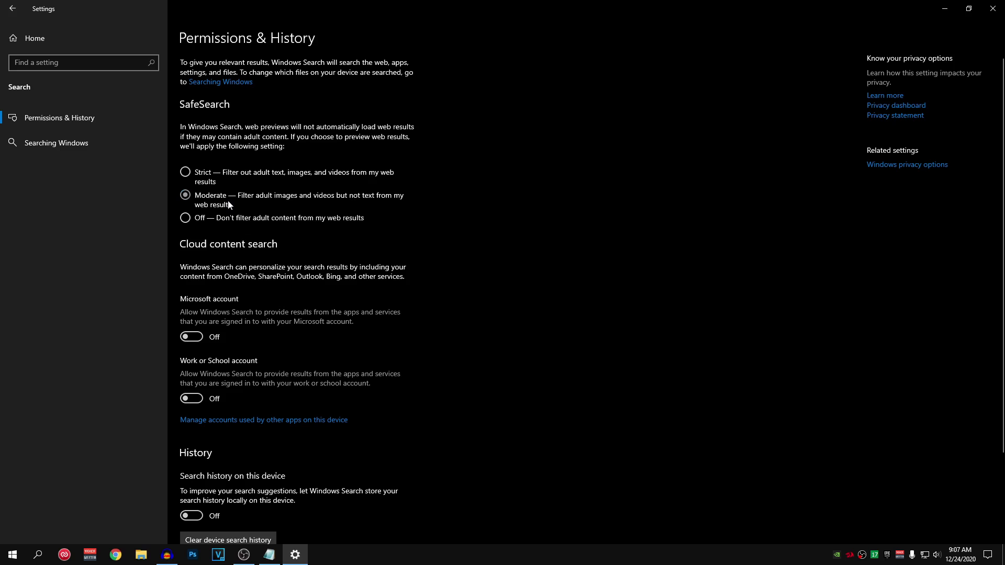
pyautogui.scroll(-3, 251, 201)
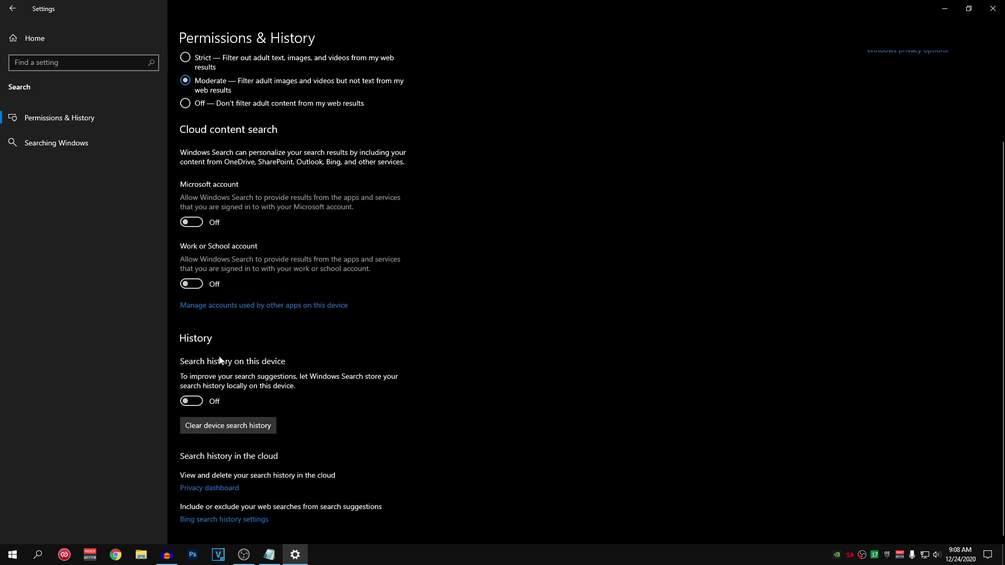
pyautogui.scroll(3, 235, 387)
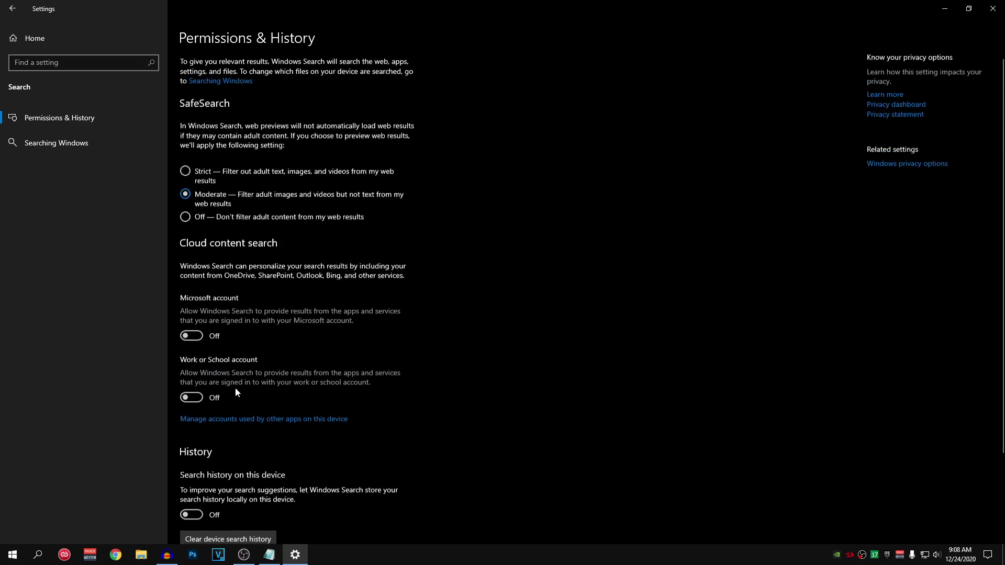
pyautogui.click(66, 148)
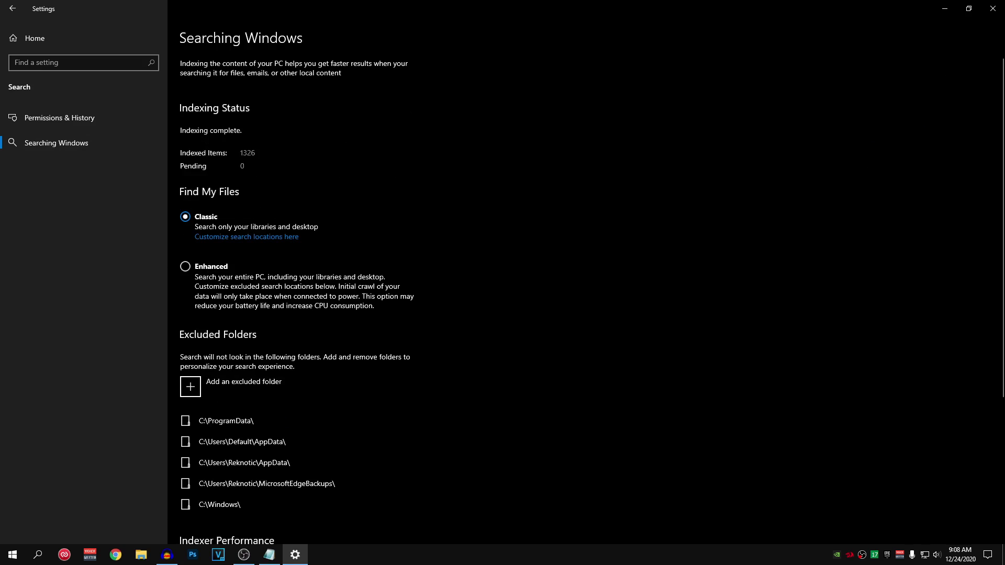
pyautogui.click(12, 9)
# Check the General, Speech, Camera and Microphone permissions in the Privacy settings
pyautogui.click(363, 236)
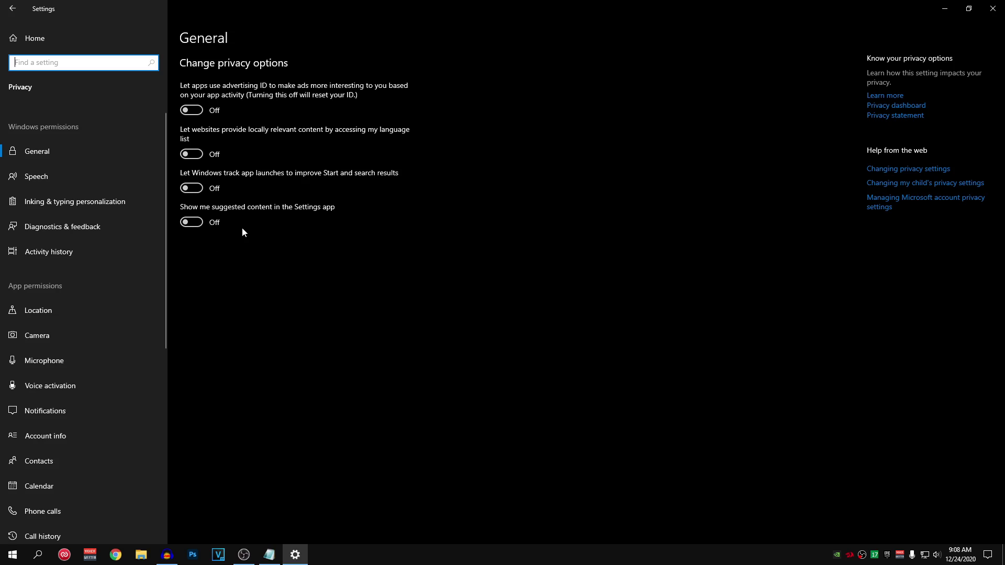
pyautogui.click(79, 183)
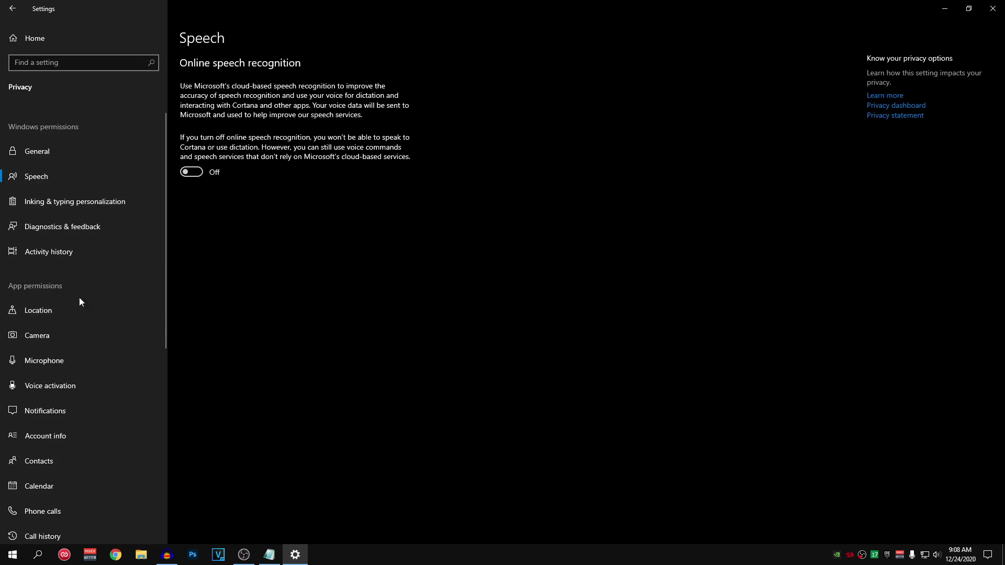
pyautogui.click(76, 333)
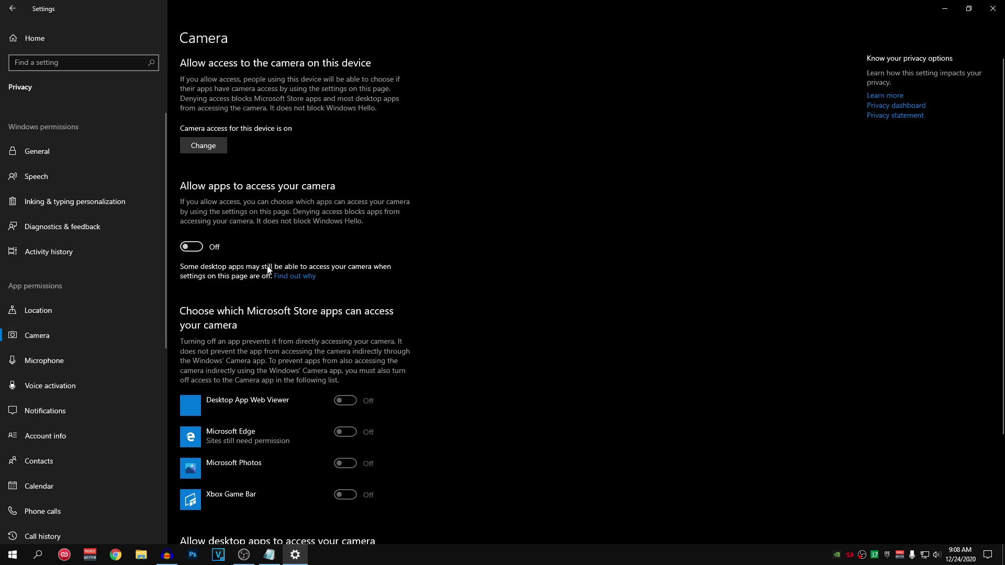
pyautogui.click(68, 361)
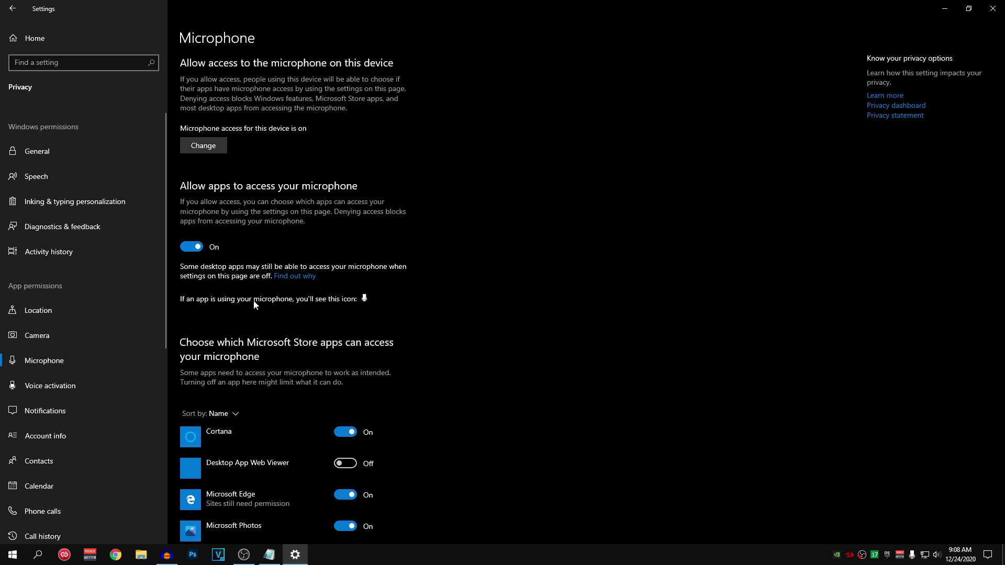
# Check the Notifications privacy permission and which apps can run in the background, then return to the Settings overview
pyautogui.scroll(-3, 79, 374)
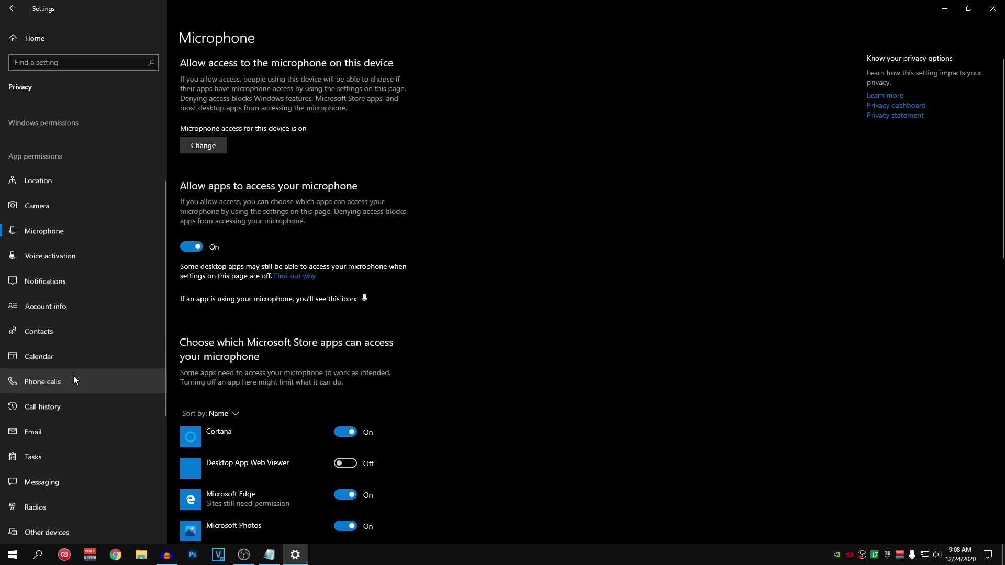
pyautogui.click(66, 263)
pyautogui.click(61, 276)
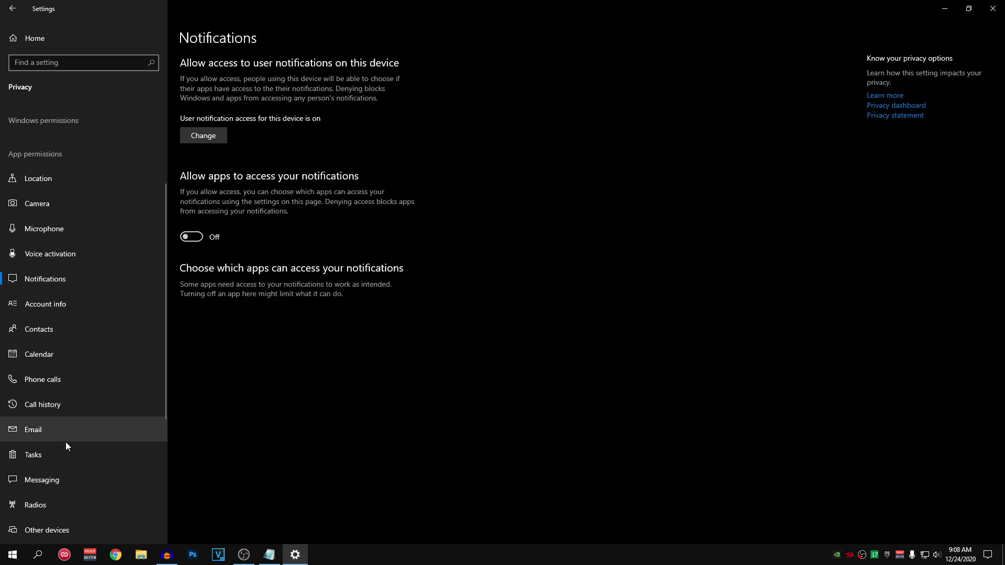
pyautogui.scroll(-5, 58, 440)
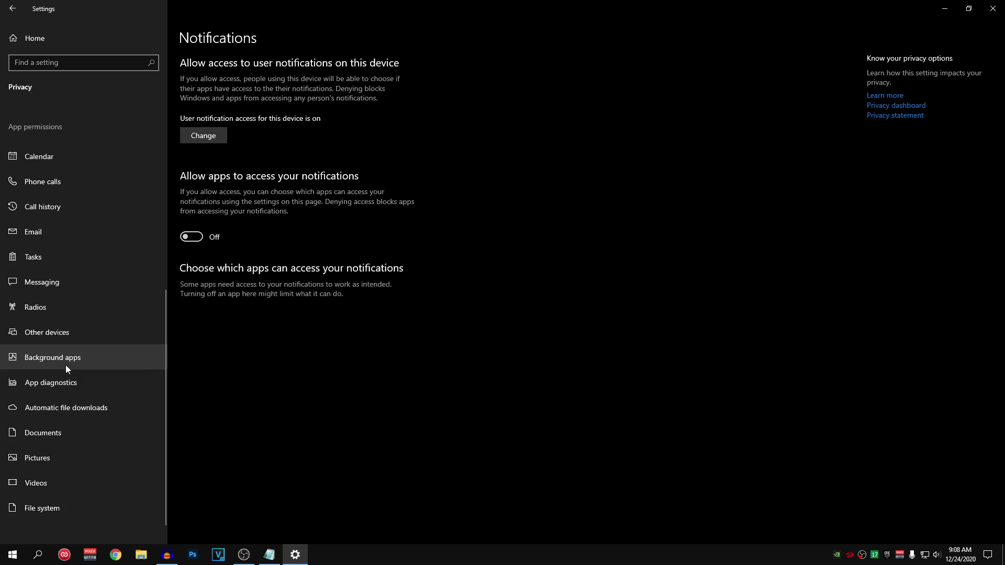
pyautogui.click(64, 365)
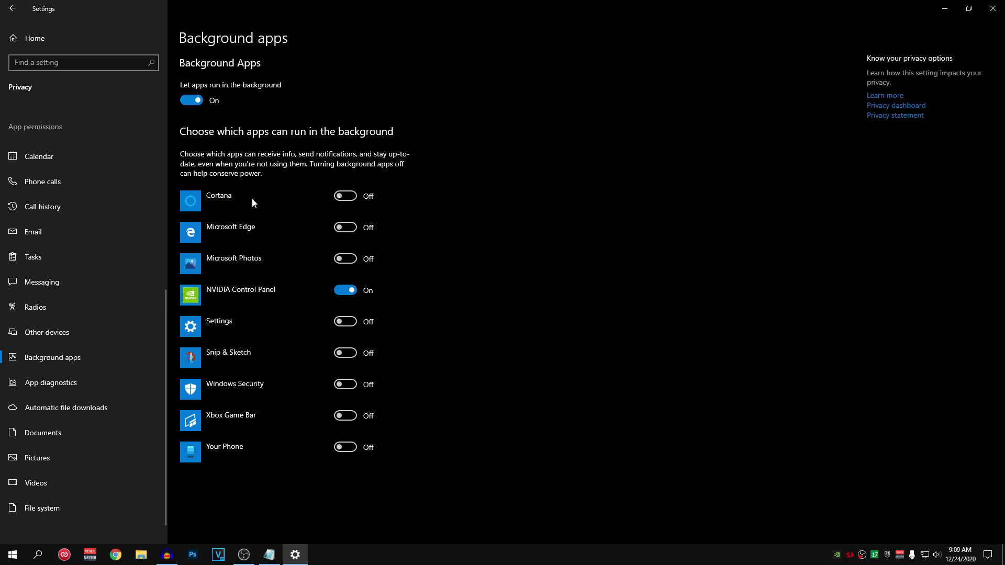
pyautogui.click(12, 8)
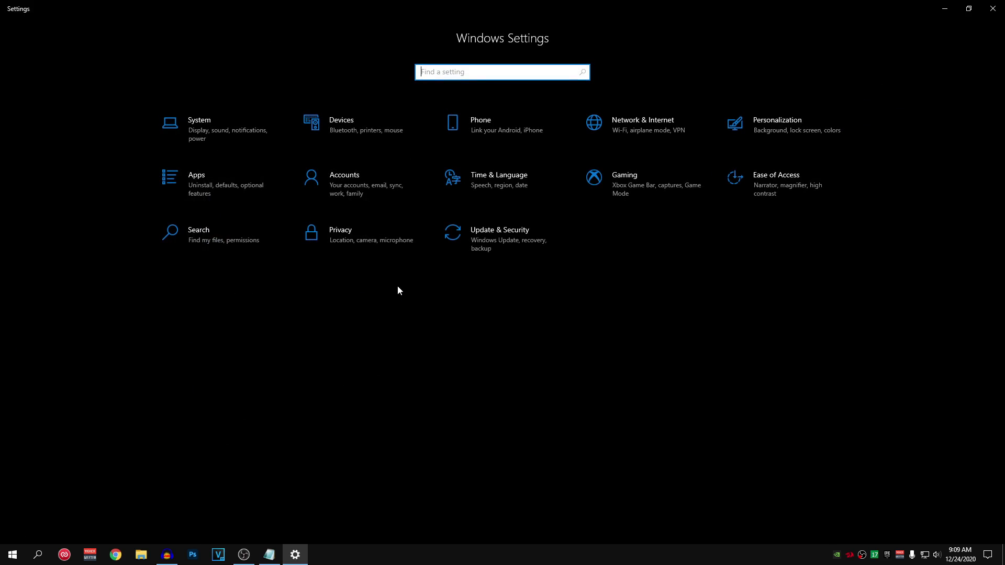
# Set the monthly upload limit to 5 GB in the Delivery Optimization advanced options, then close Settings
pyautogui.click(498, 253)
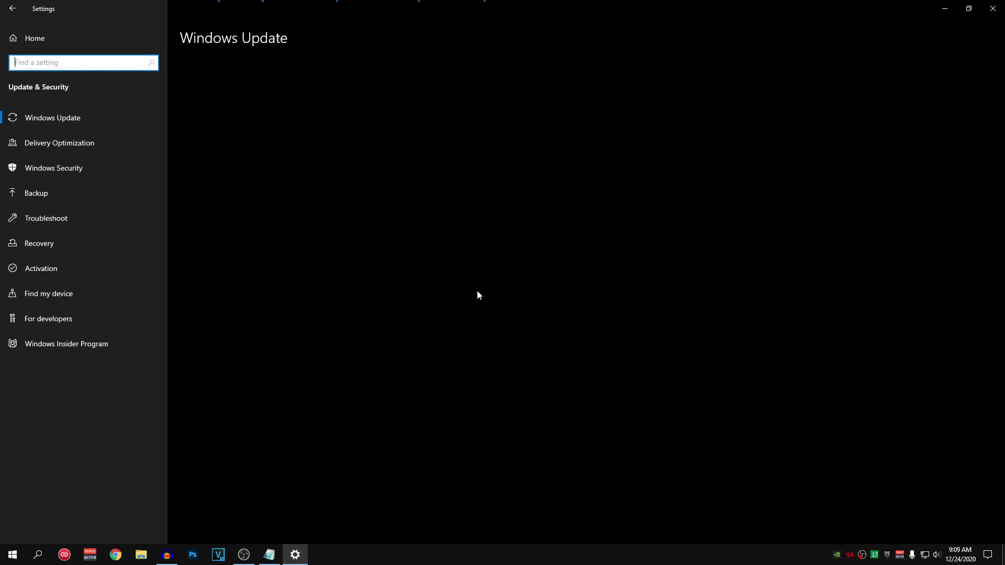
pyautogui.click(63, 149)
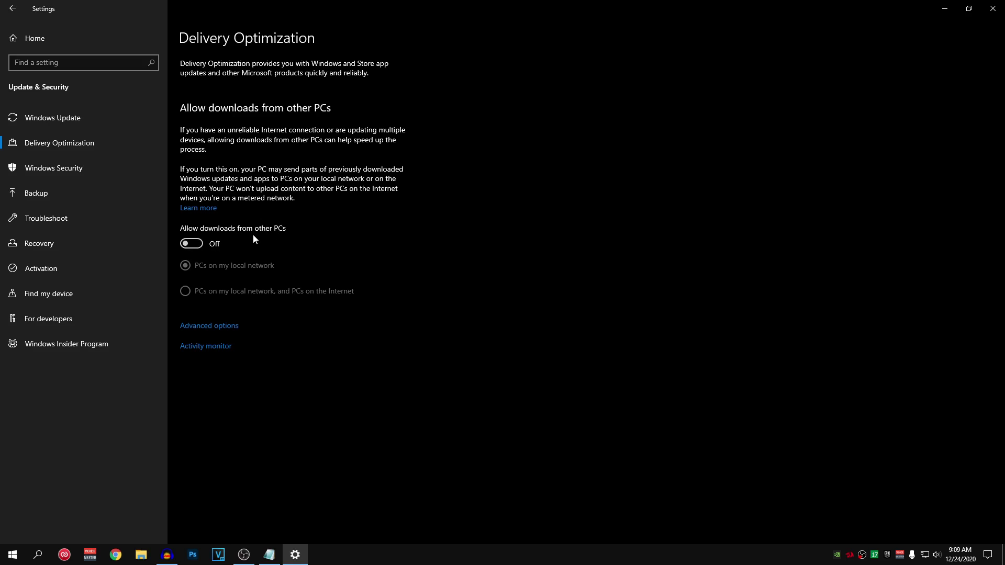
pyautogui.click(227, 326)
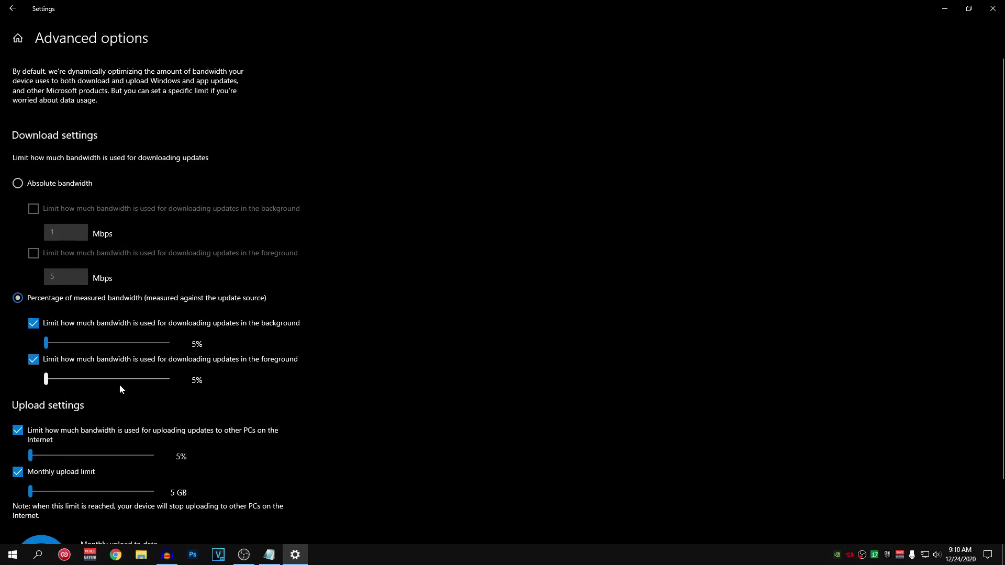
pyautogui.scroll(-2, 105, 382)
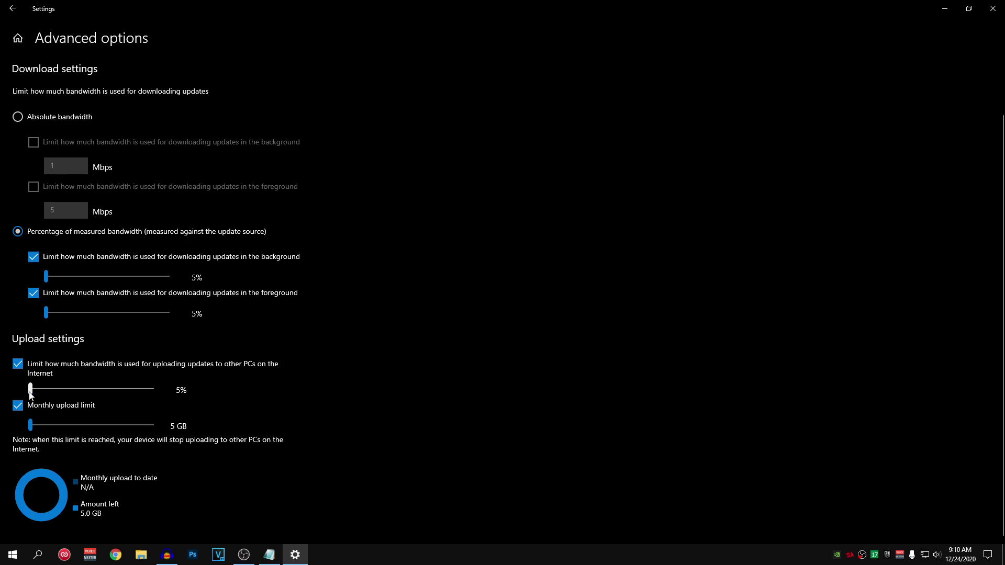
pyautogui.moveTo(33, 424); pyautogui.dragTo(0, 429)
pyautogui.click(12, 6)
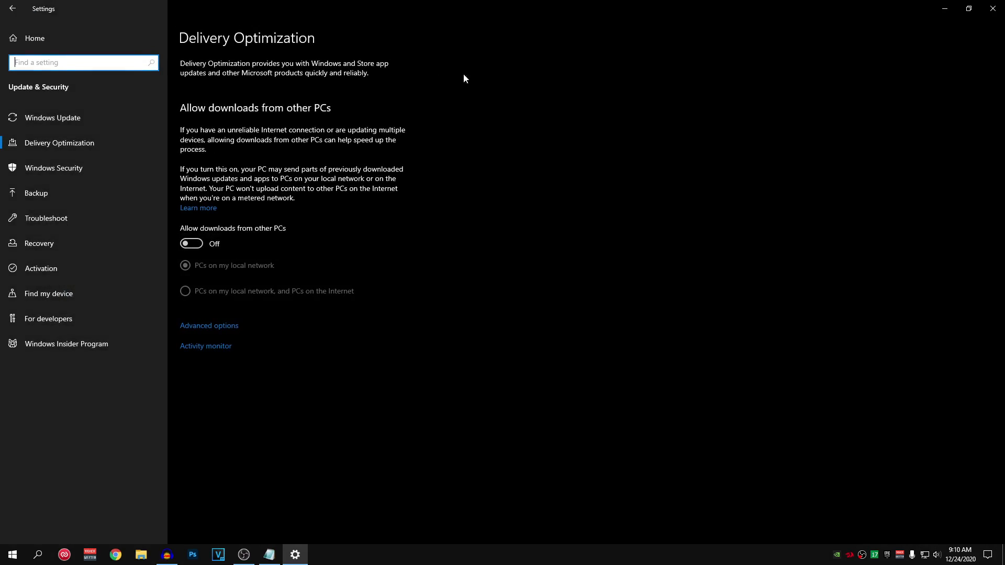
pyautogui.click(992, 8)
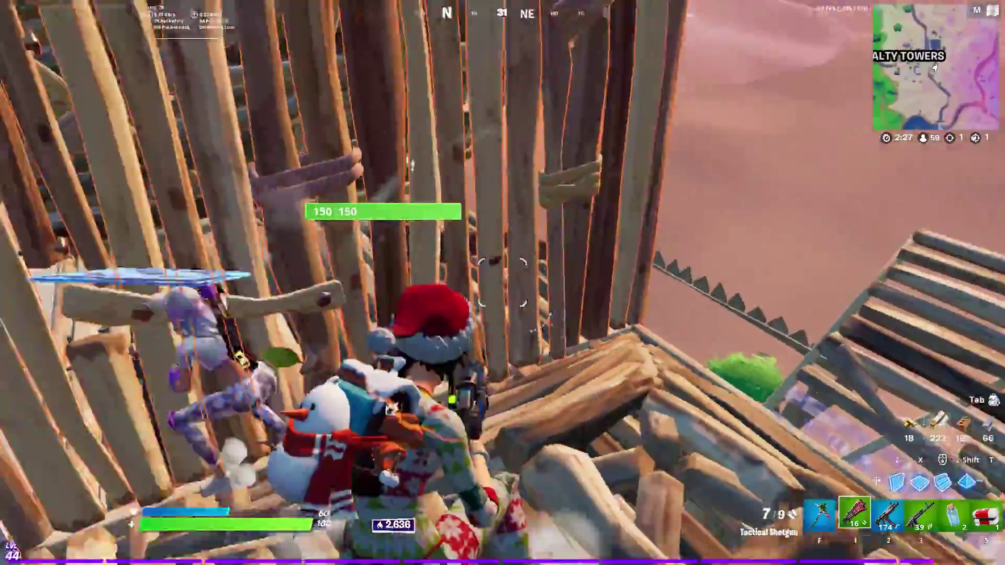
pyautogui.press('1')
pyautogui.click(502, 282)
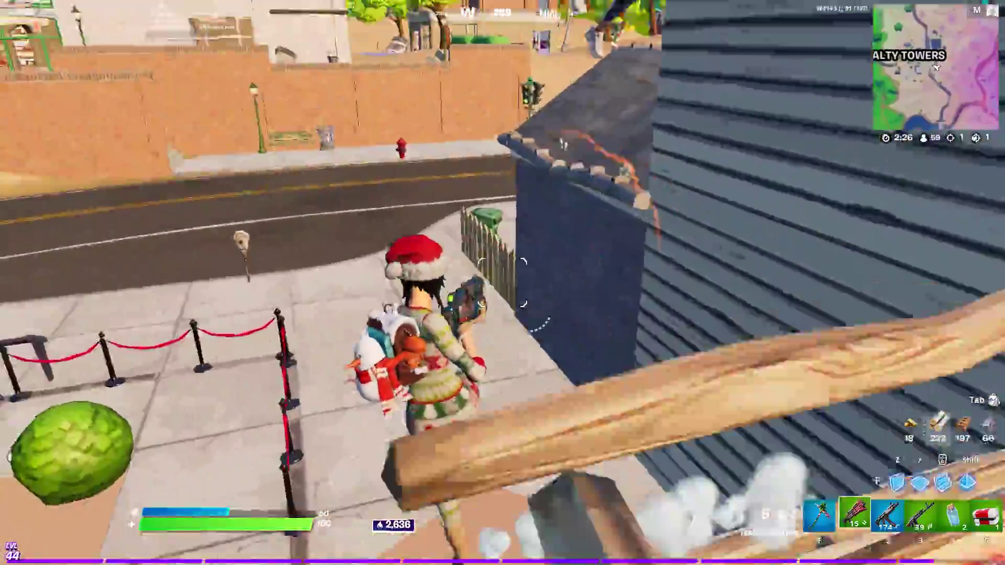
pyautogui.click(502, 282)
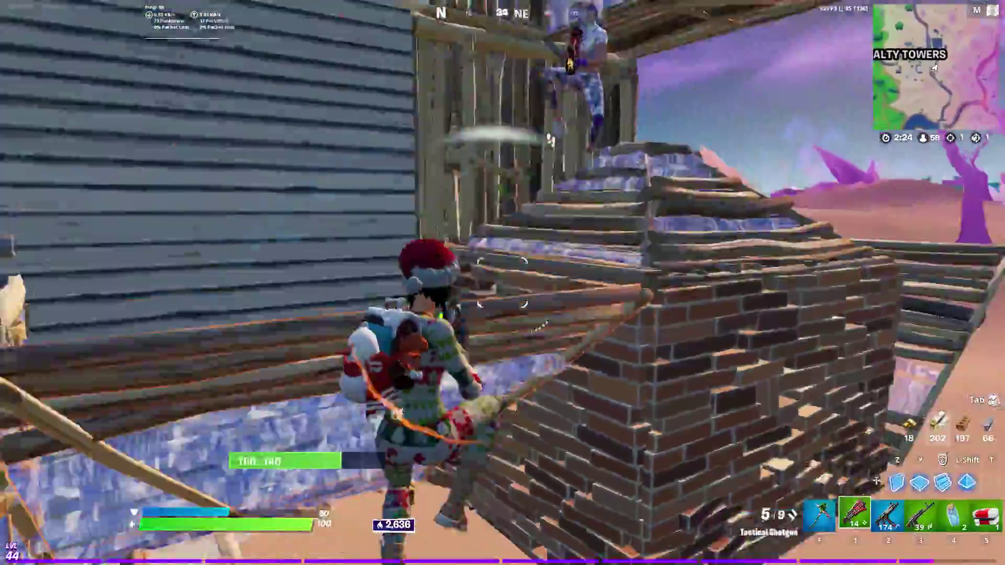
pyautogui.click(502, 283)
pyautogui.press('w')
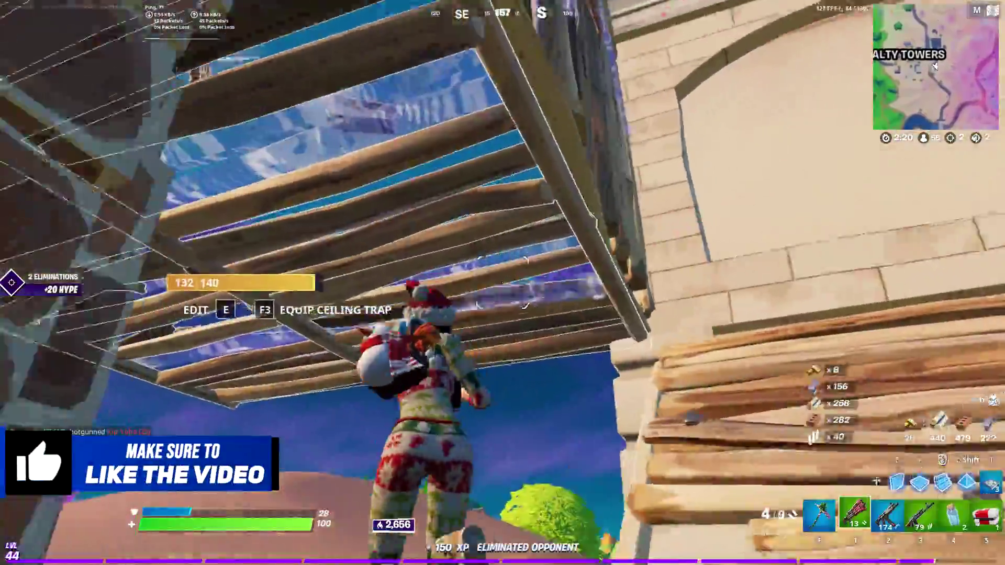
pyautogui.press('f')
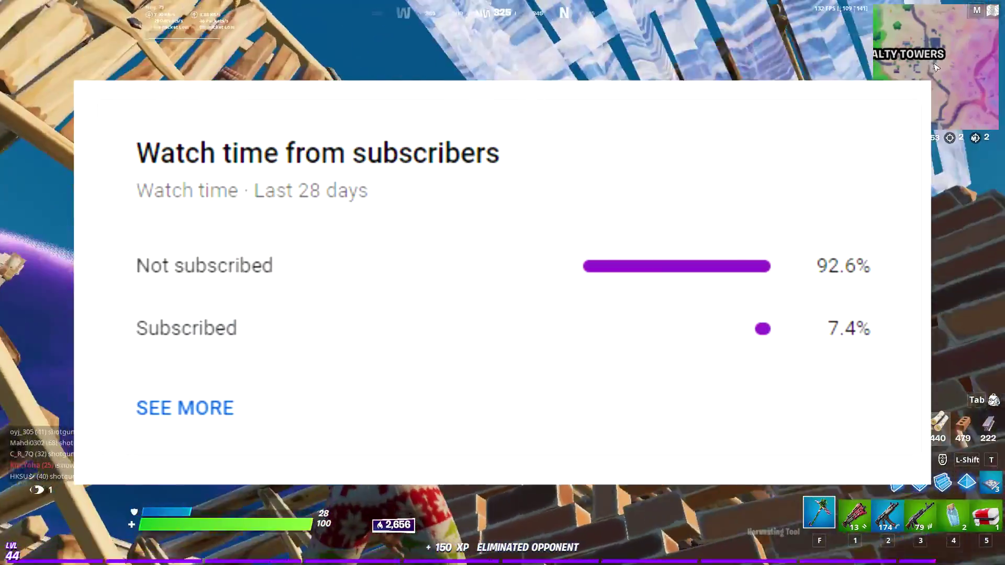
pyautogui.press('4')
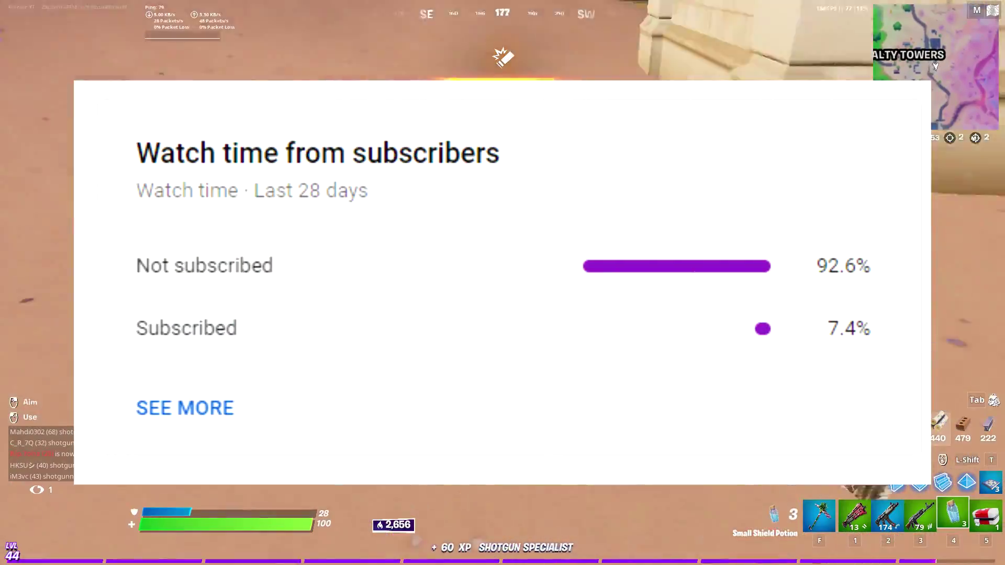